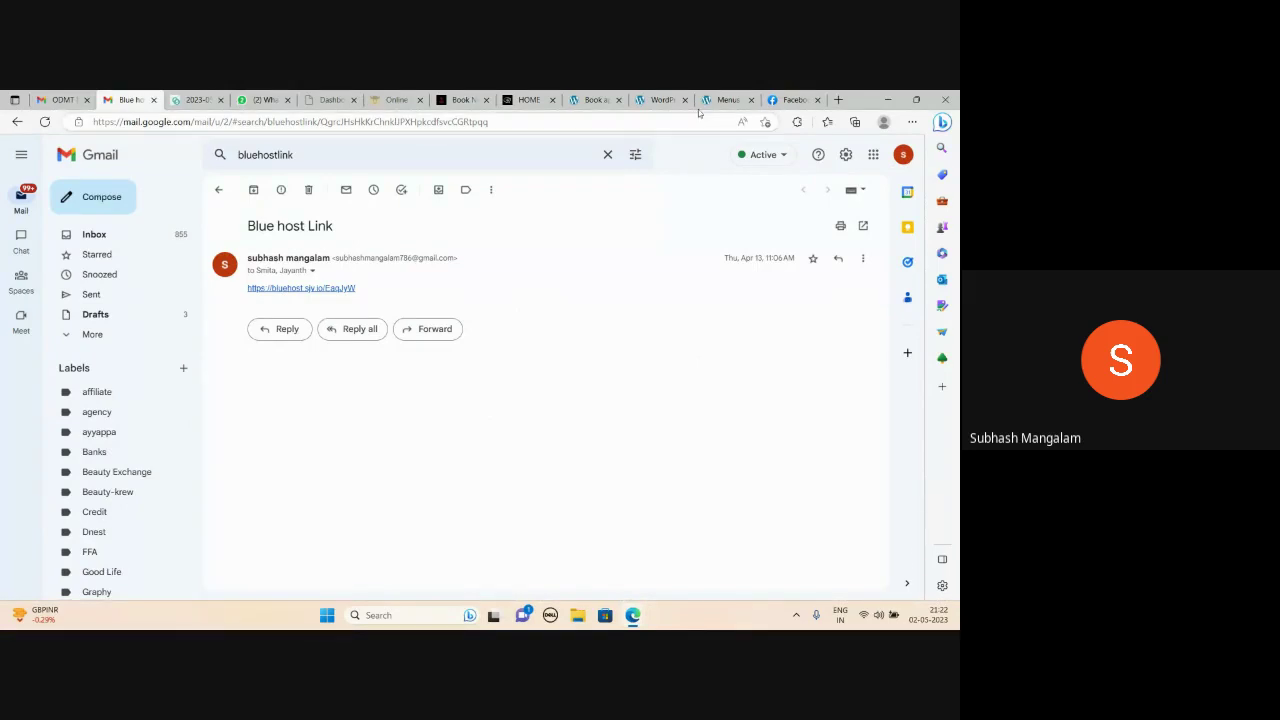
{"action": "left_click", "coordinate": [595, 99]}
{"action": "left_click", "coordinate": [661, 95]}
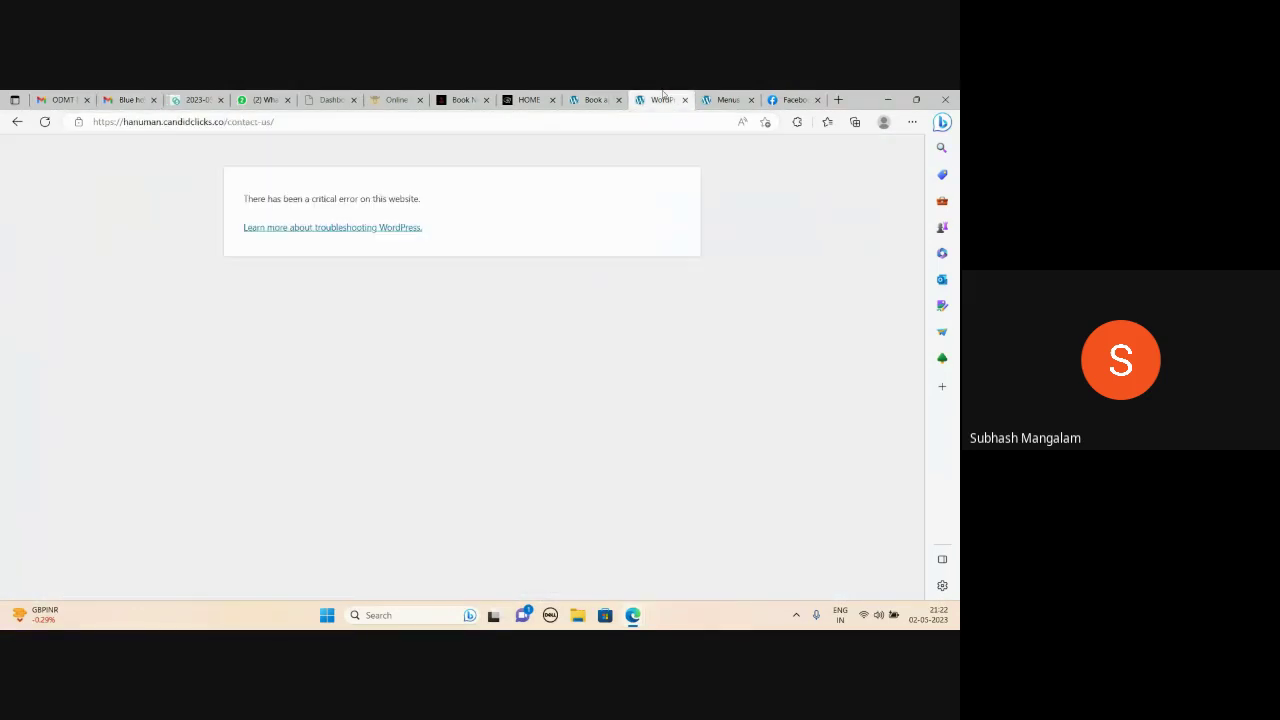
{"action": "left_click", "coordinate": [719, 98]}
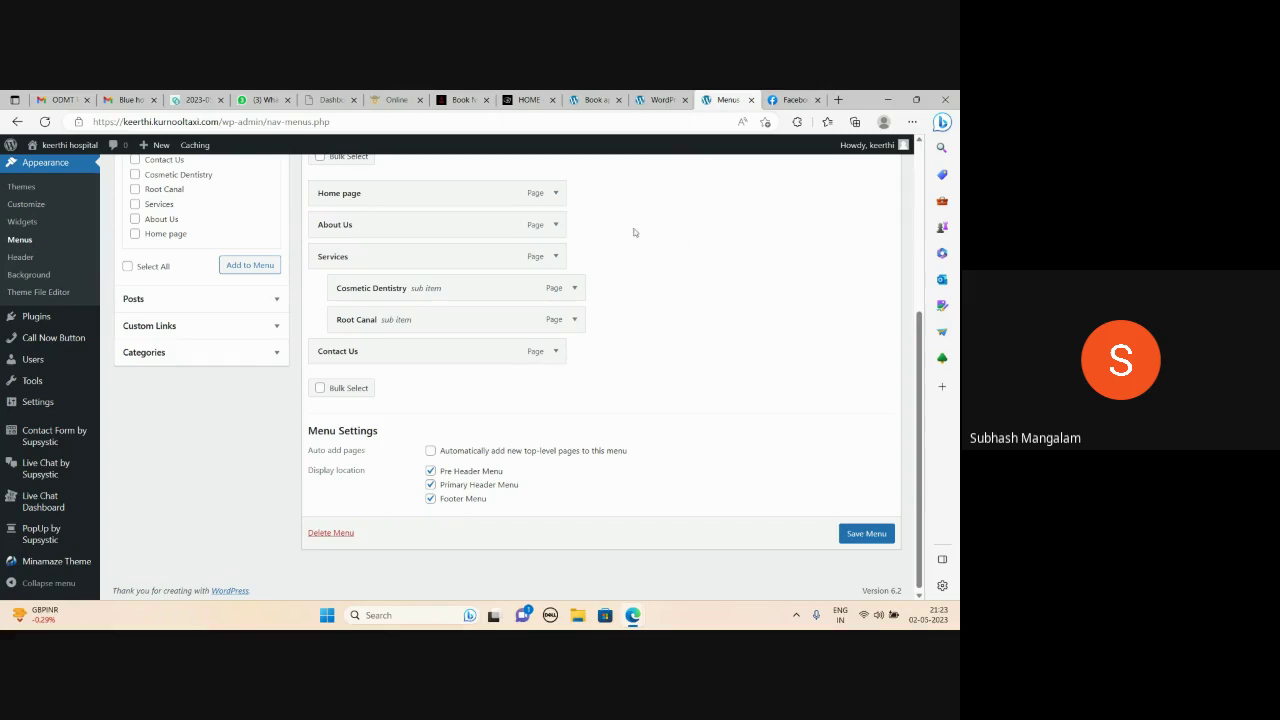
Step: Open the Bluehost affiliate link from the "Blue host Link" email and examine the tracking parameters in the page's address
{"action": "left_click", "coordinate": [123, 99]}
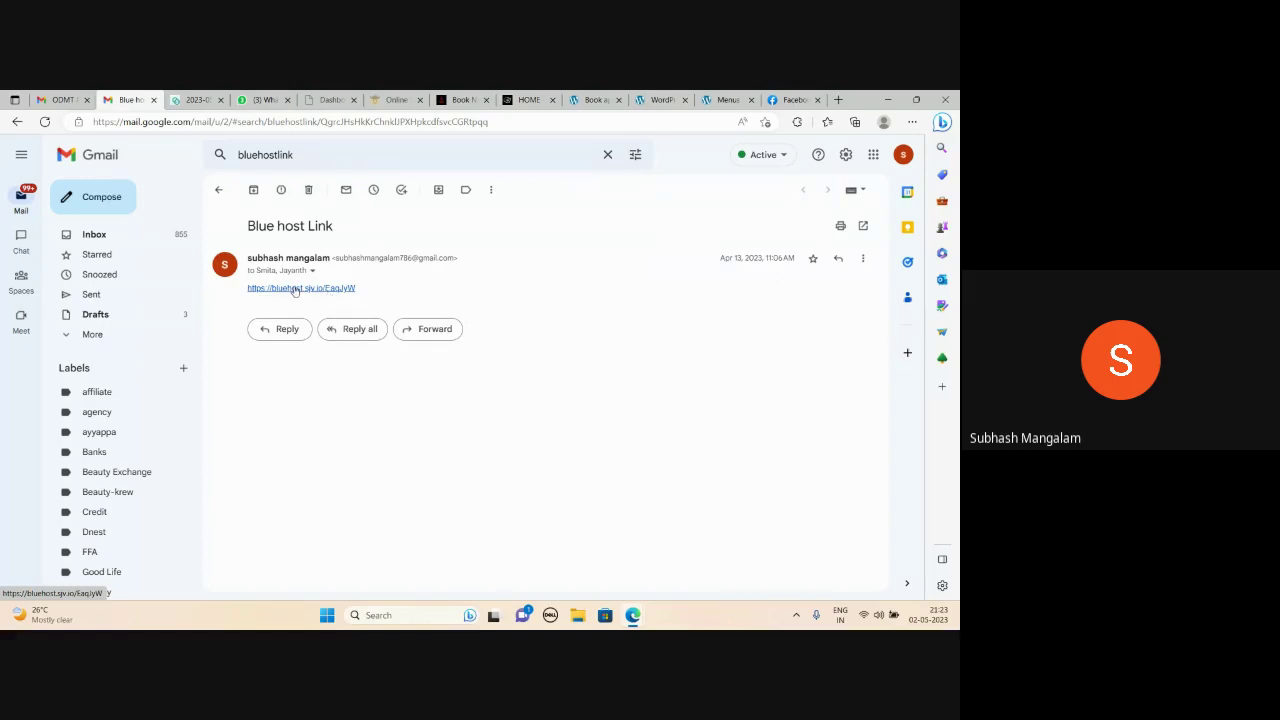
{"action": "left_click", "coordinate": [295, 289]}
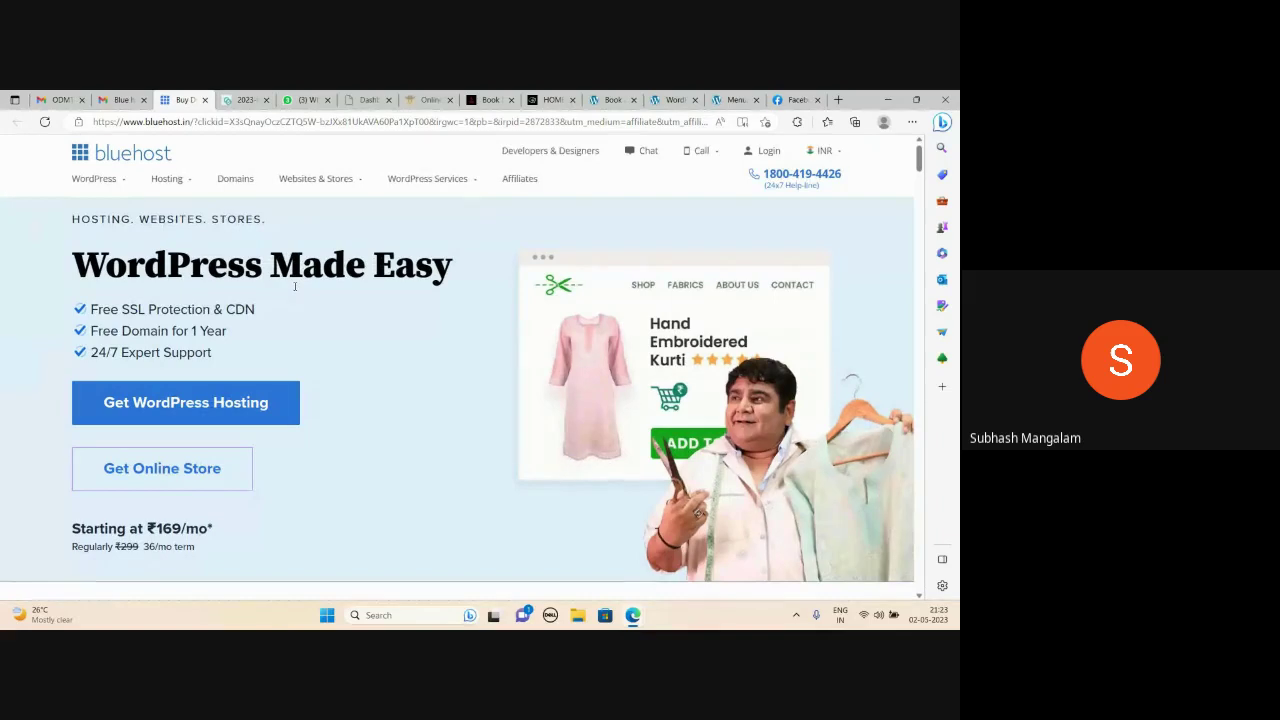
{"action": "scroll", "coordinate": [332, 280], "scroll_direction": "down", "scroll_amount": 3}
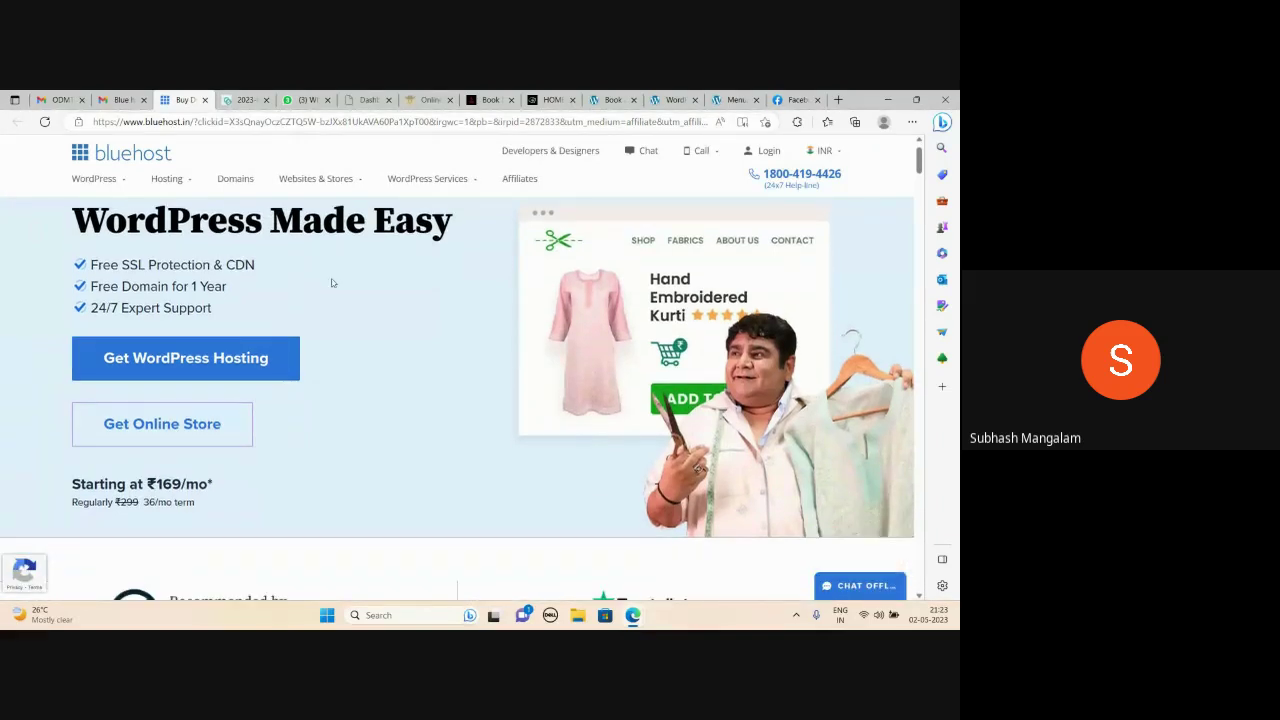
{"action": "scroll", "coordinate": [476, 195], "scroll_direction": "up", "scroll_amount": 3}
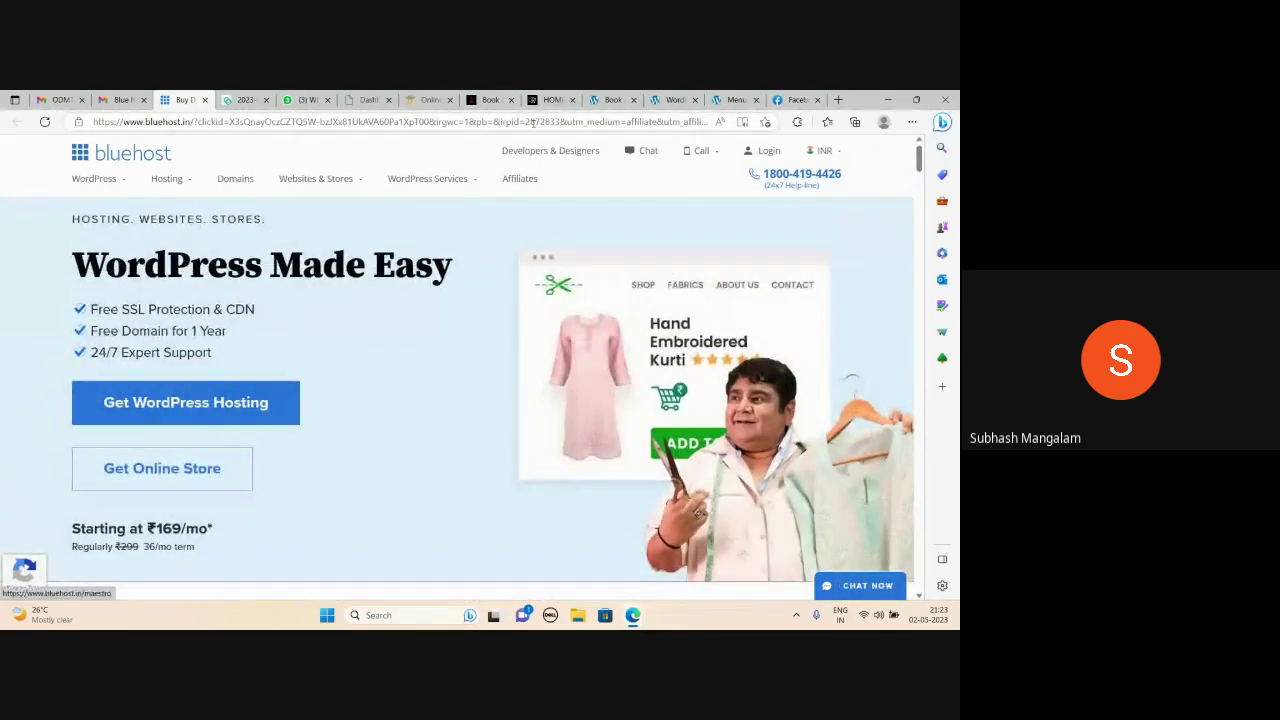
{"action": "left_click_drag", "start_coordinate": [500, 122], "coordinate": [778, 127]}
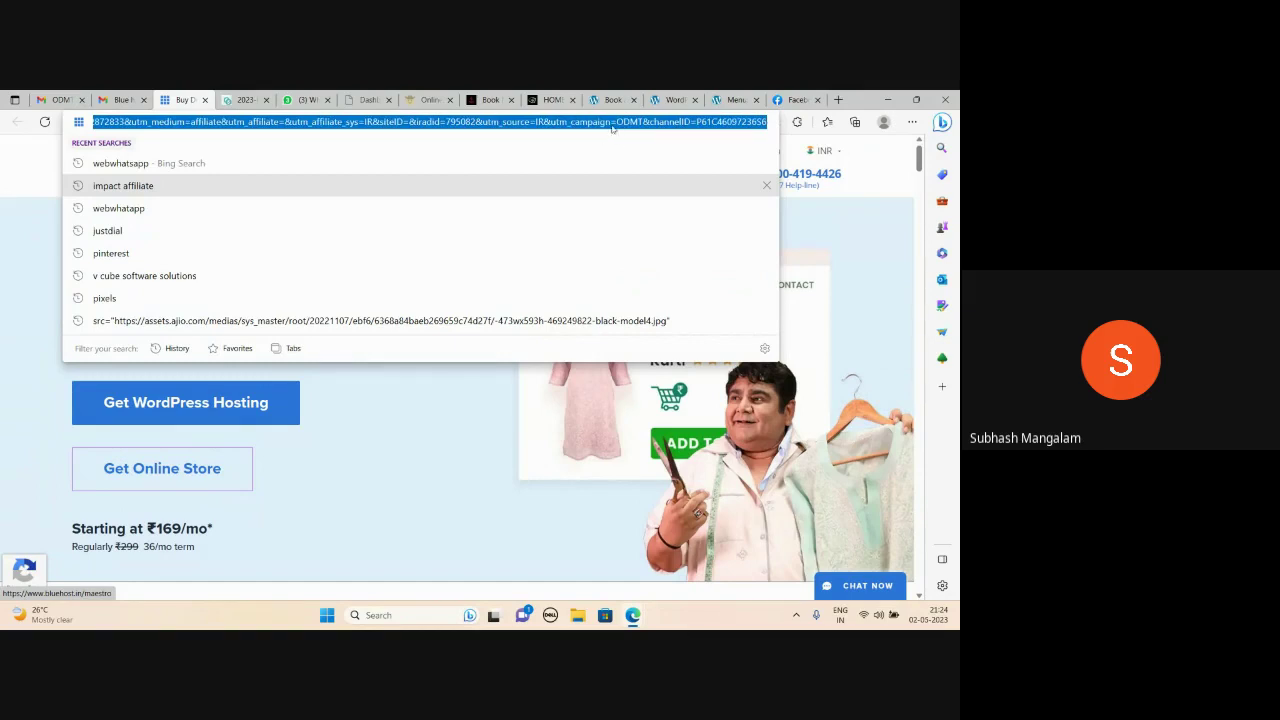
{"action": "left_click", "coordinate": [886, 164]}
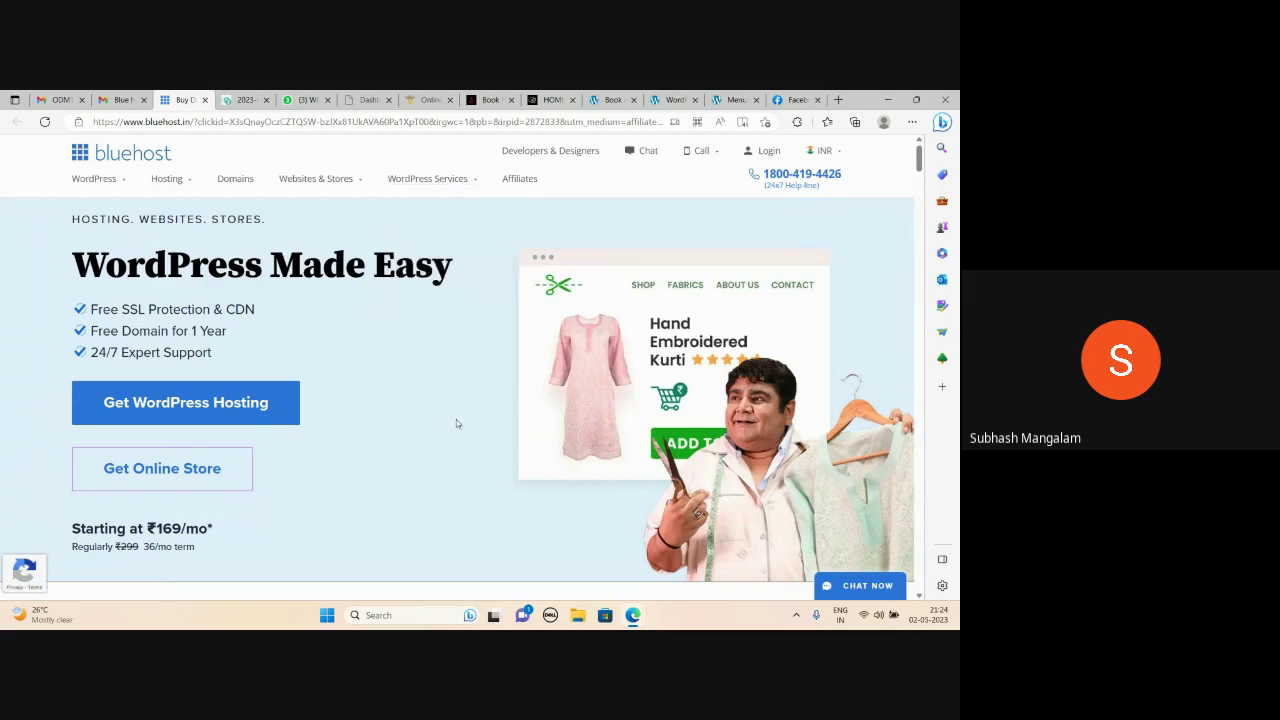
Step: Search Bluehost's domain registration for haneeshablog with the .com extension
{"action": "left_click", "coordinate": [235, 180]}
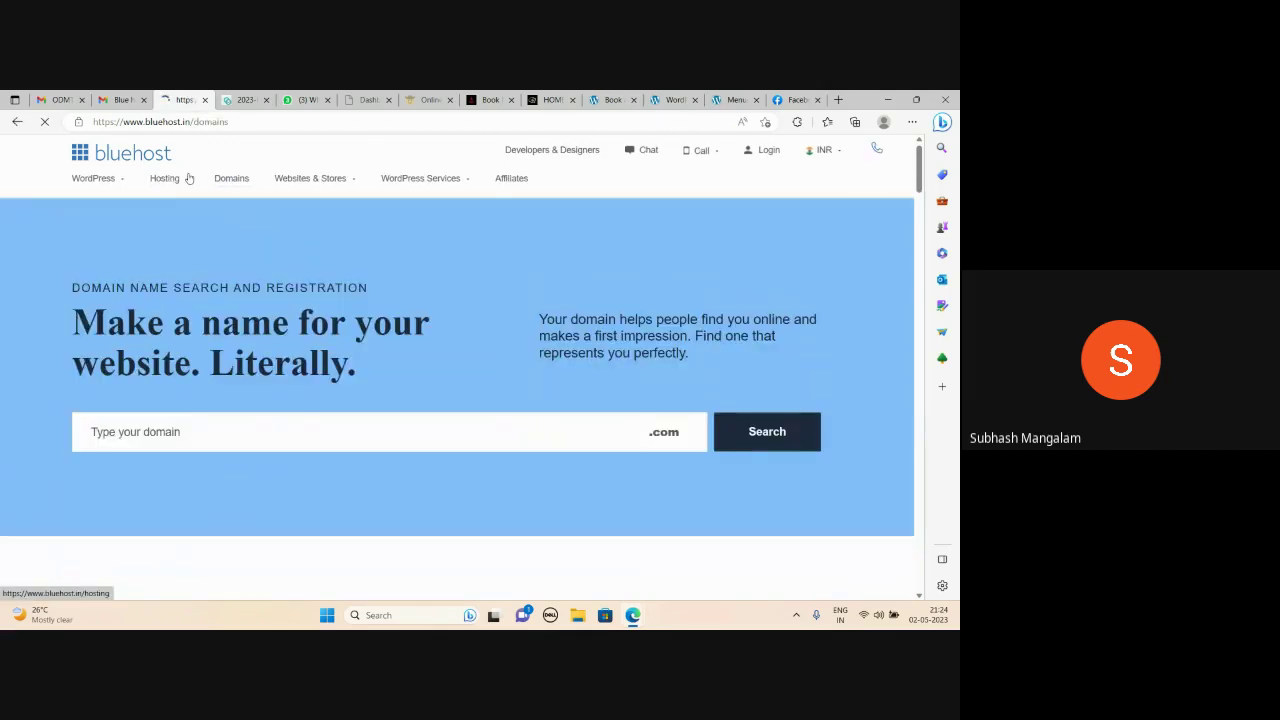
{"action": "left_click", "coordinate": [220, 428]}
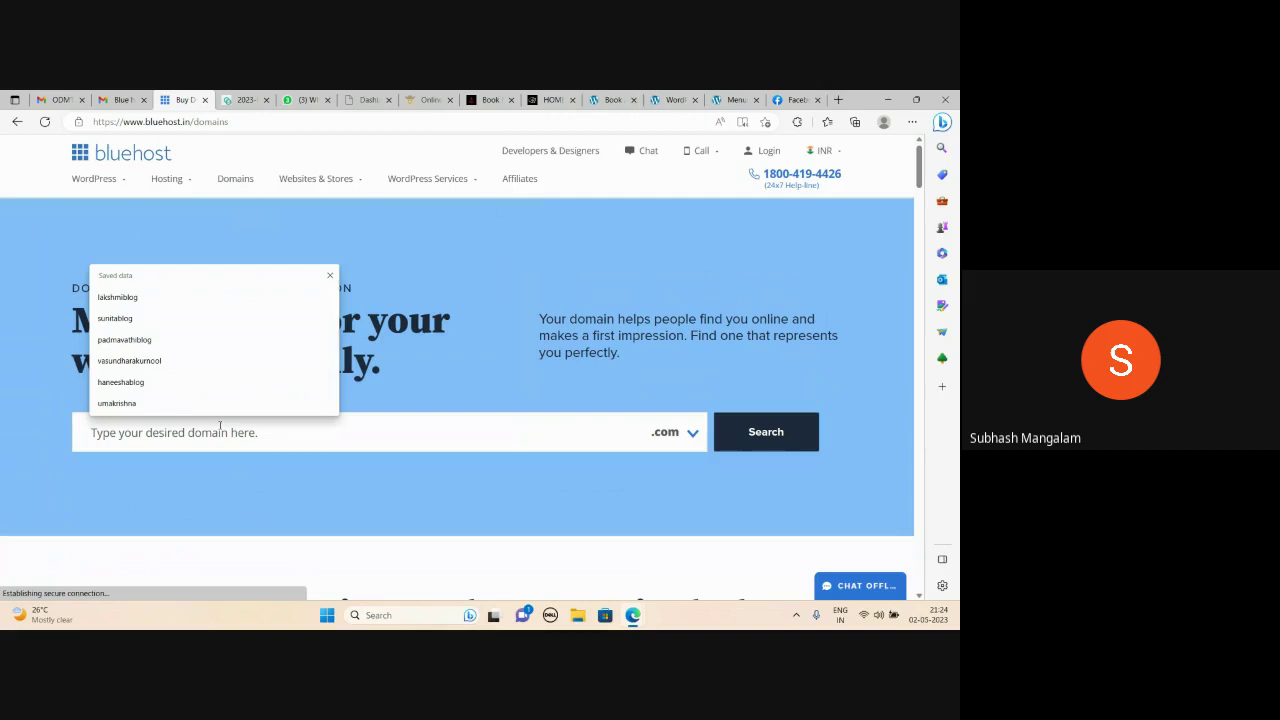
{"action": "left_click", "coordinate": [203, 384]}
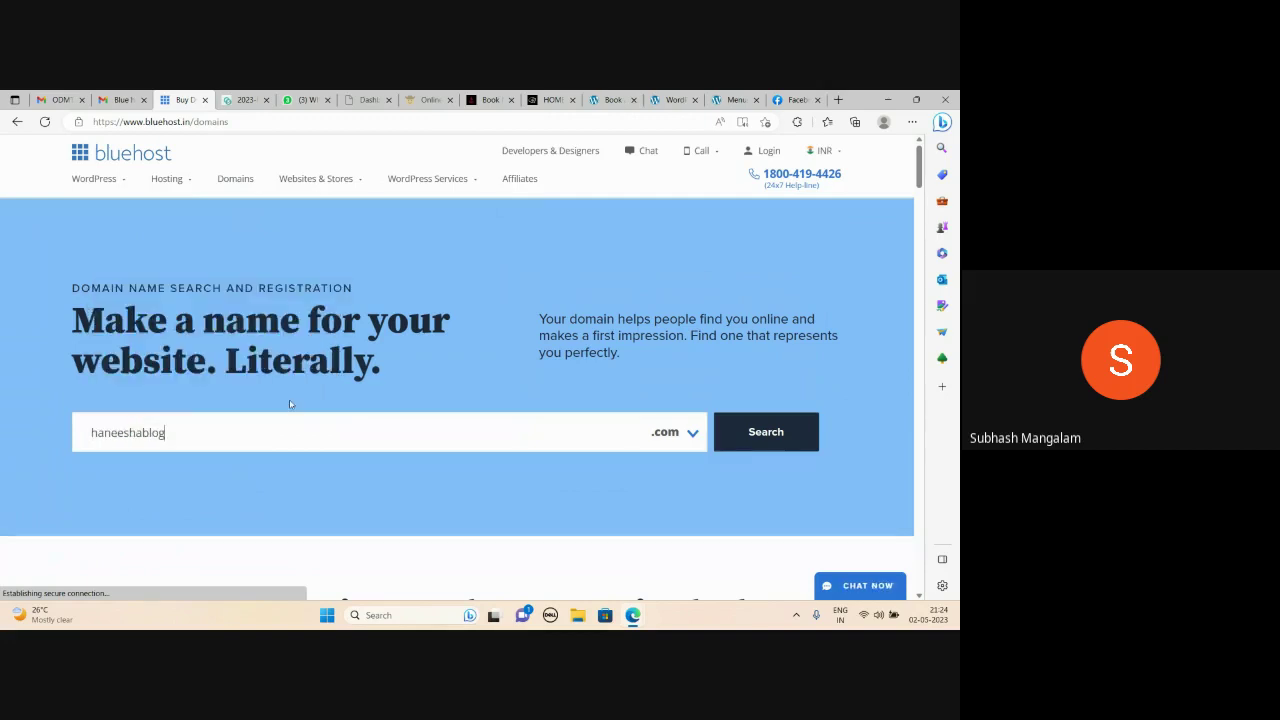
{"action": "left_click", "coordinate": [769, 448]}
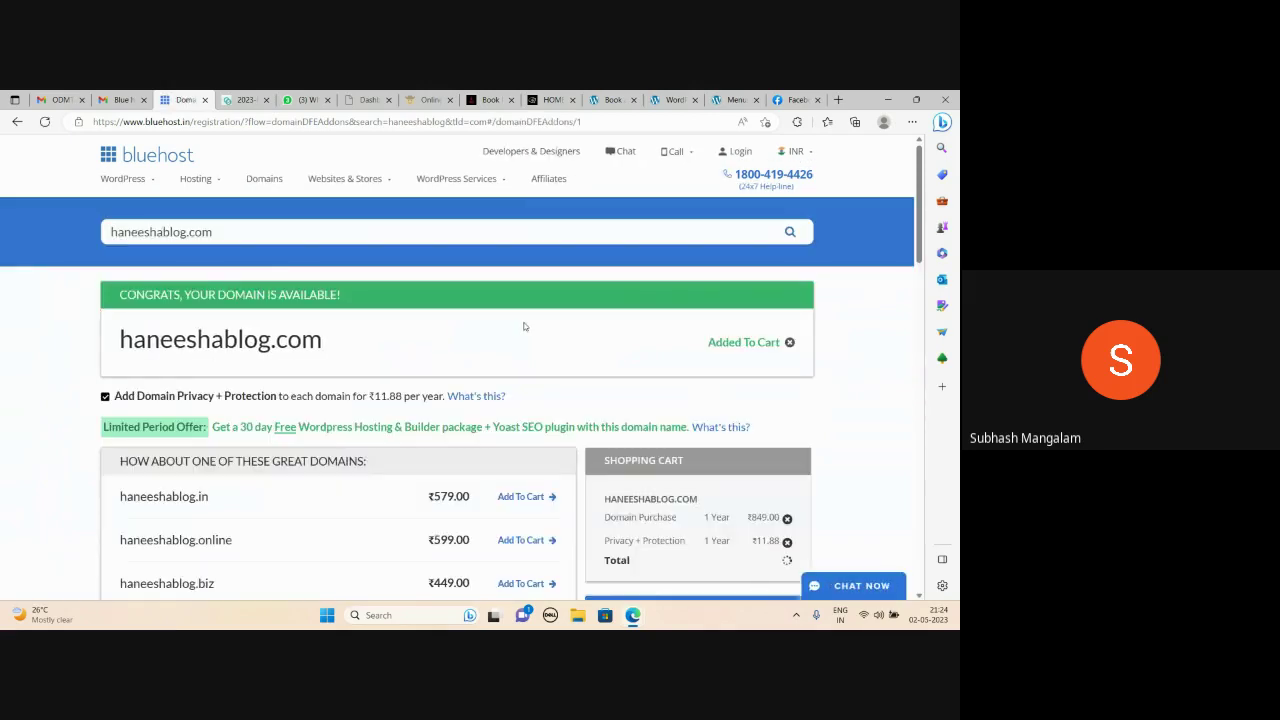
Step: Choose the Basic shared hosting plan and enter haneeshablog with the .com extension as its new domain
{"action": "mouse_move", "coordinate": [200, 180]}
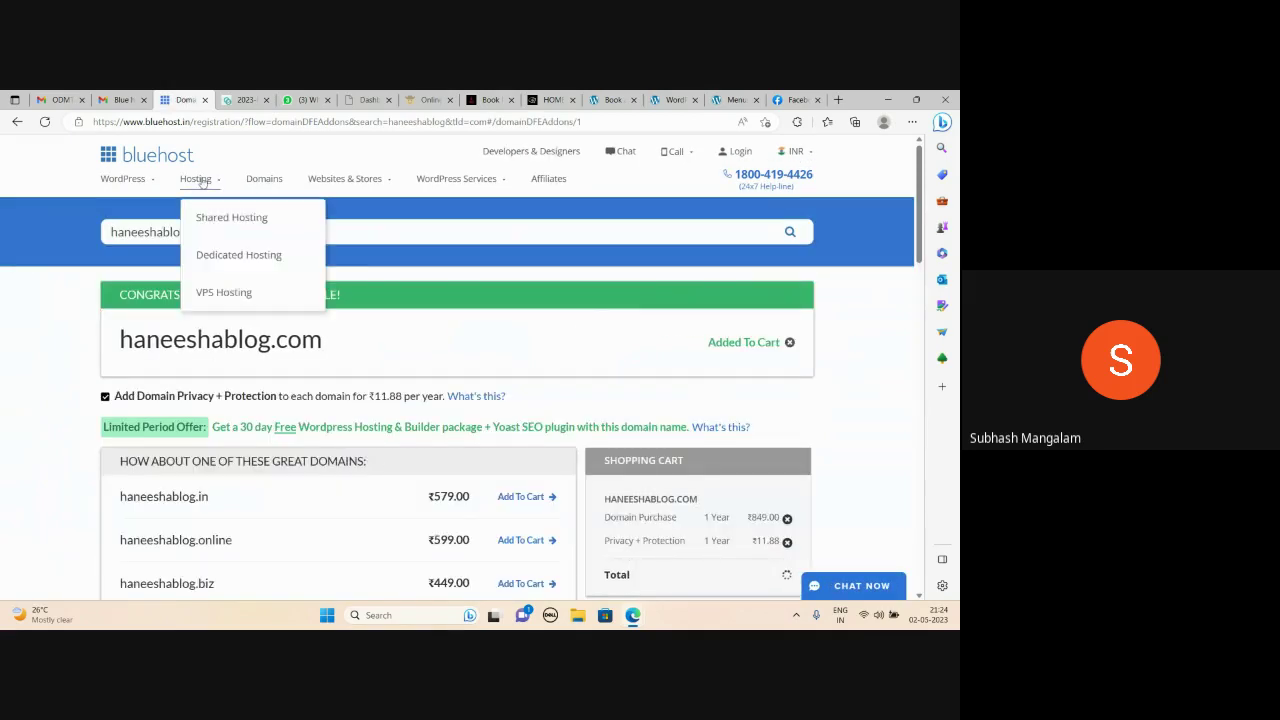
{"action": "left_click", "coordinate": [229, 219]}
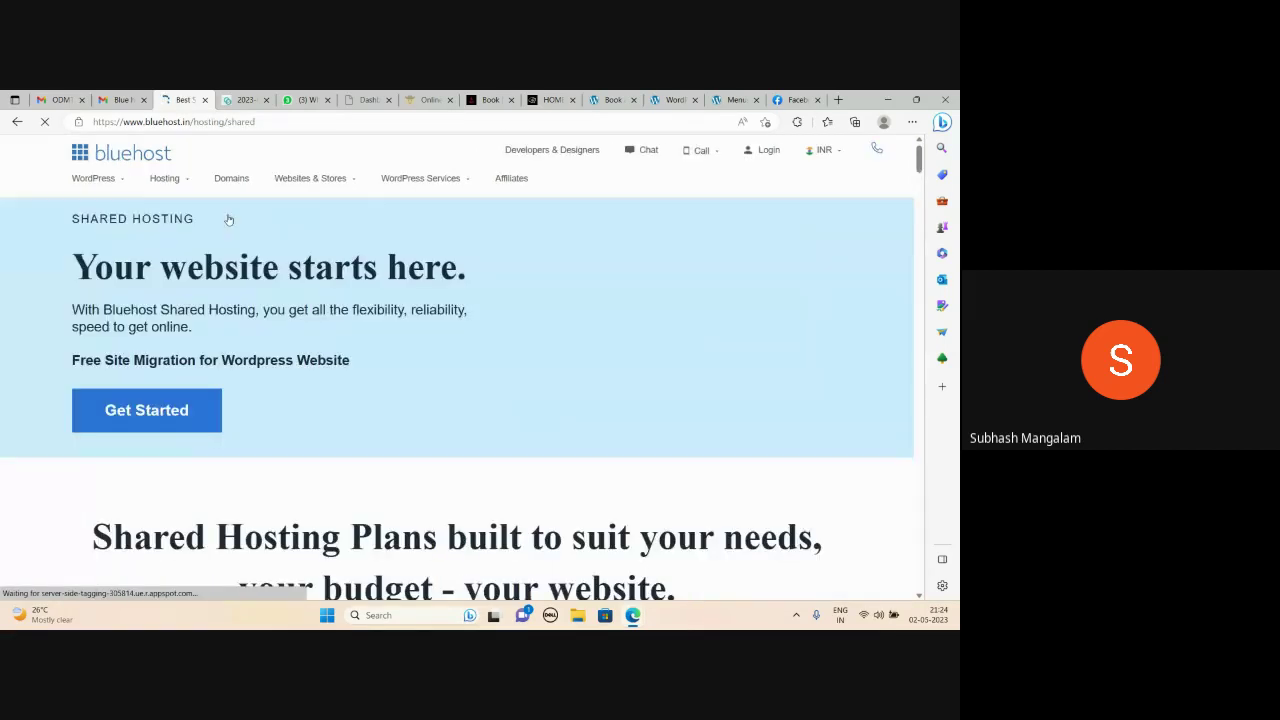
{"action": "scroll", "coordinate": [286, 314], "scroll_direction": "down", "scroll_amount": 6}
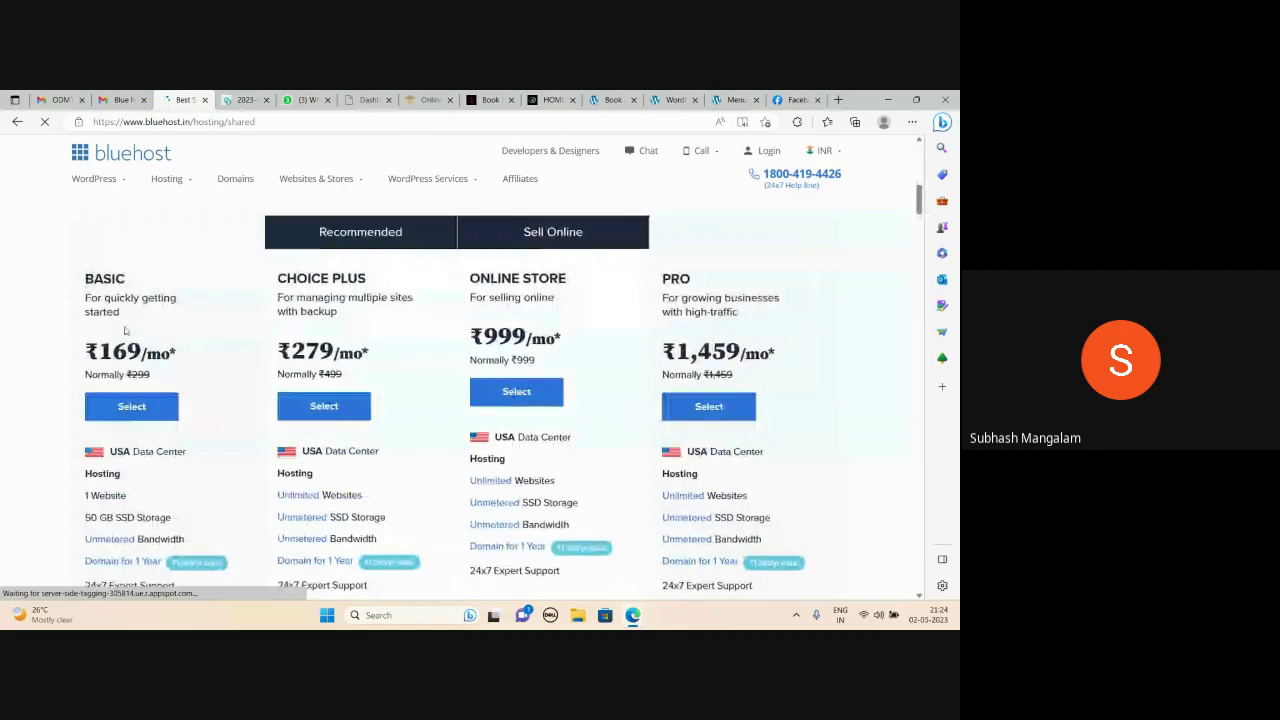
{"action": "scroll", "coordinate": [127, 327], "scroll_direction": "down", "scroll_amount": 2}
{"action": "left_click", "coordinate": [148, 275]}
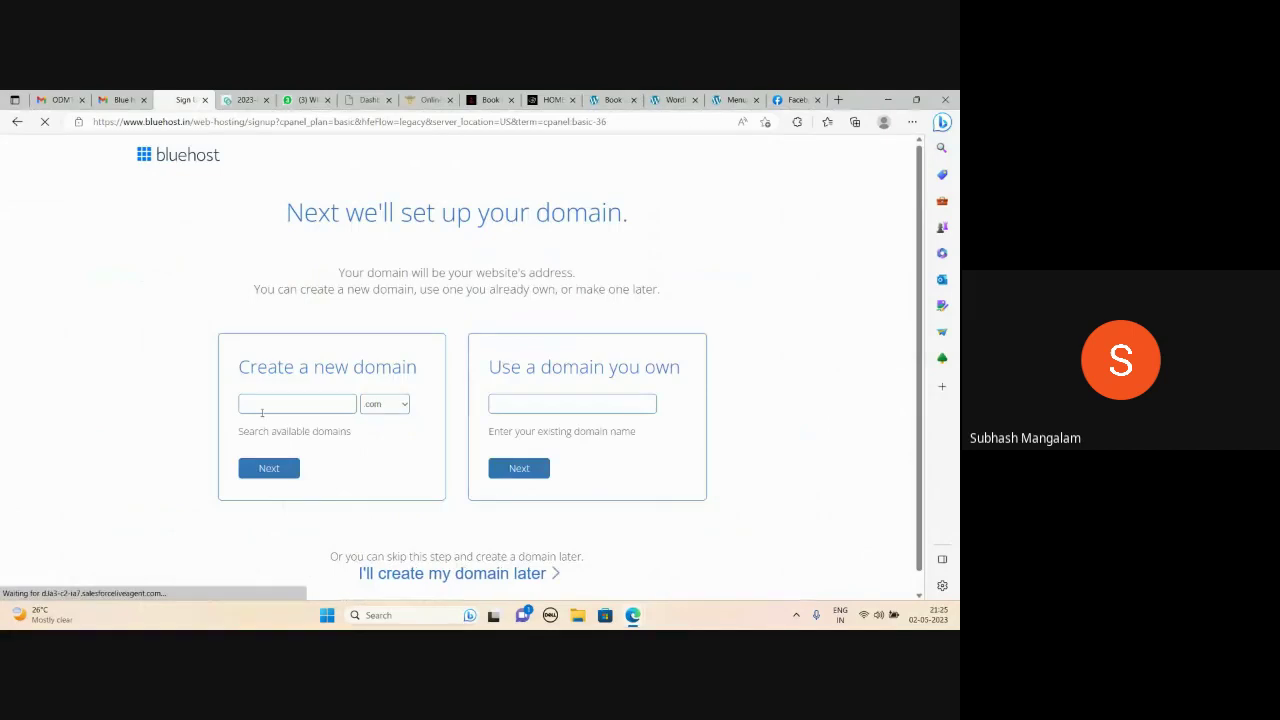
{"action": "left_click", "coordinate": [270, 402]}
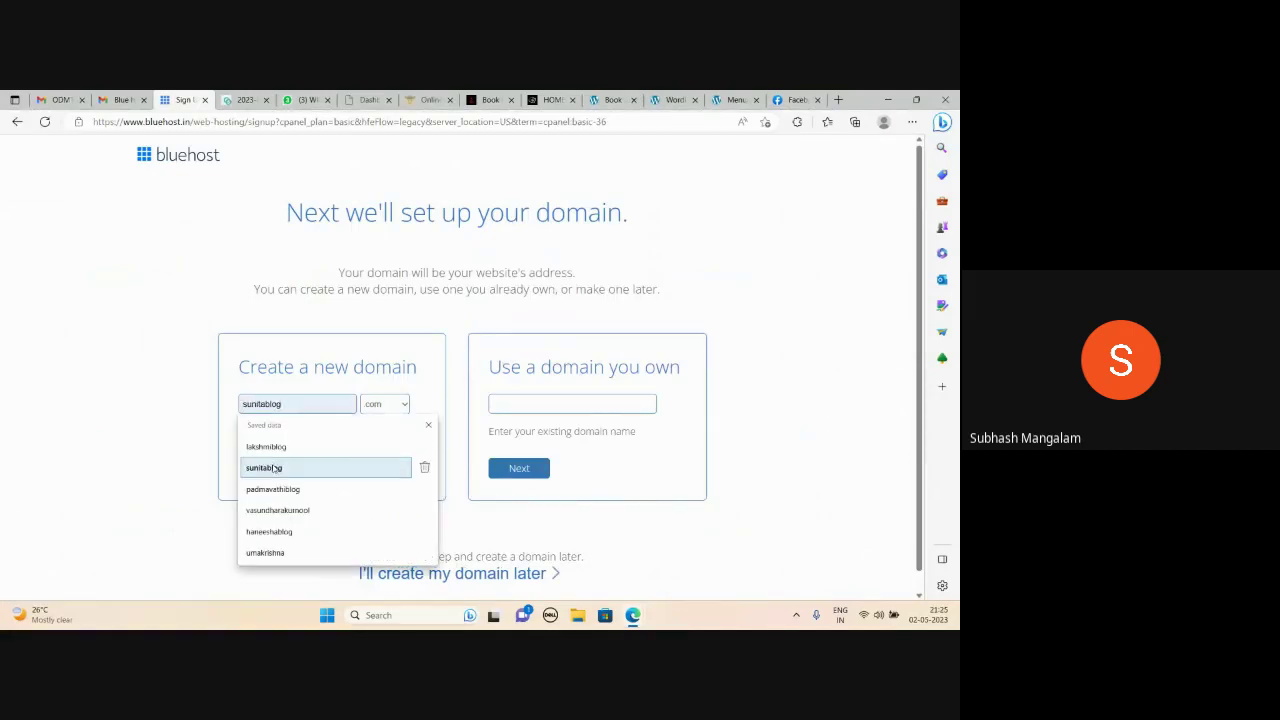
{"action": "left_click", "coordinate": [271, 531]}
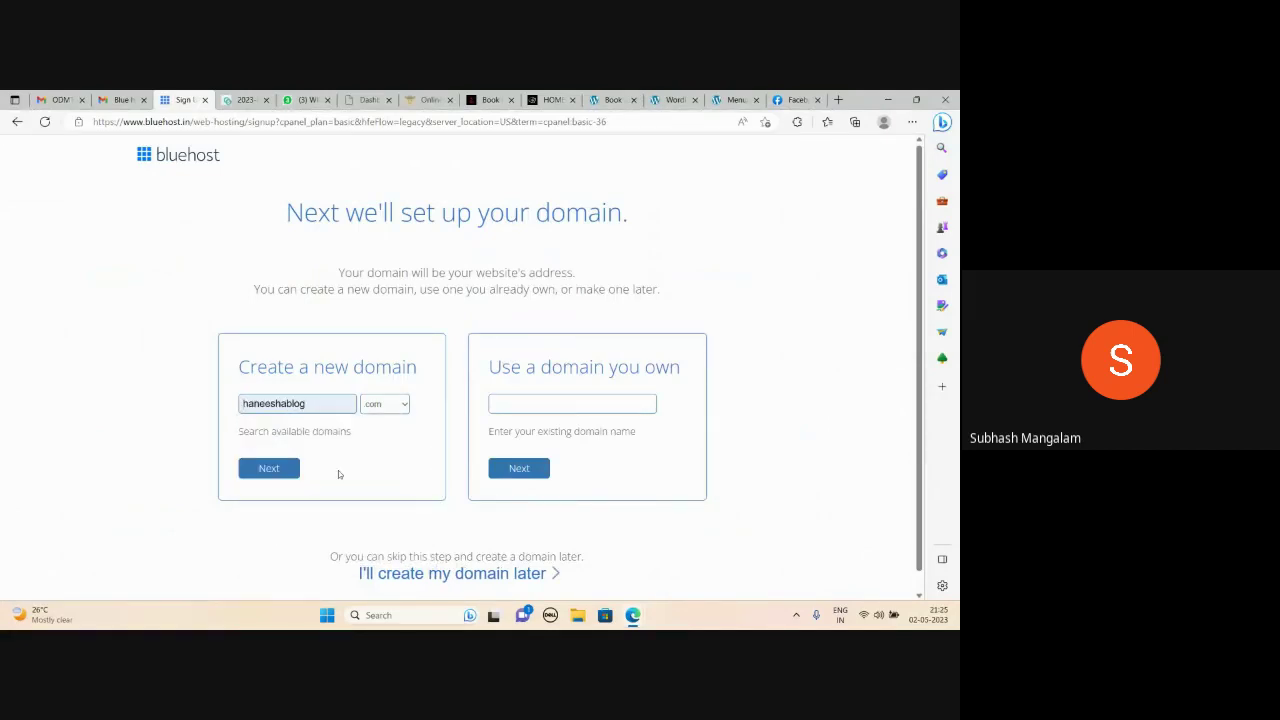
Step: Switch to the Google Meet window, admit the waiting participant and minimize the meeting
{"action": "mouse_move", "coordinate": [636, 617]}
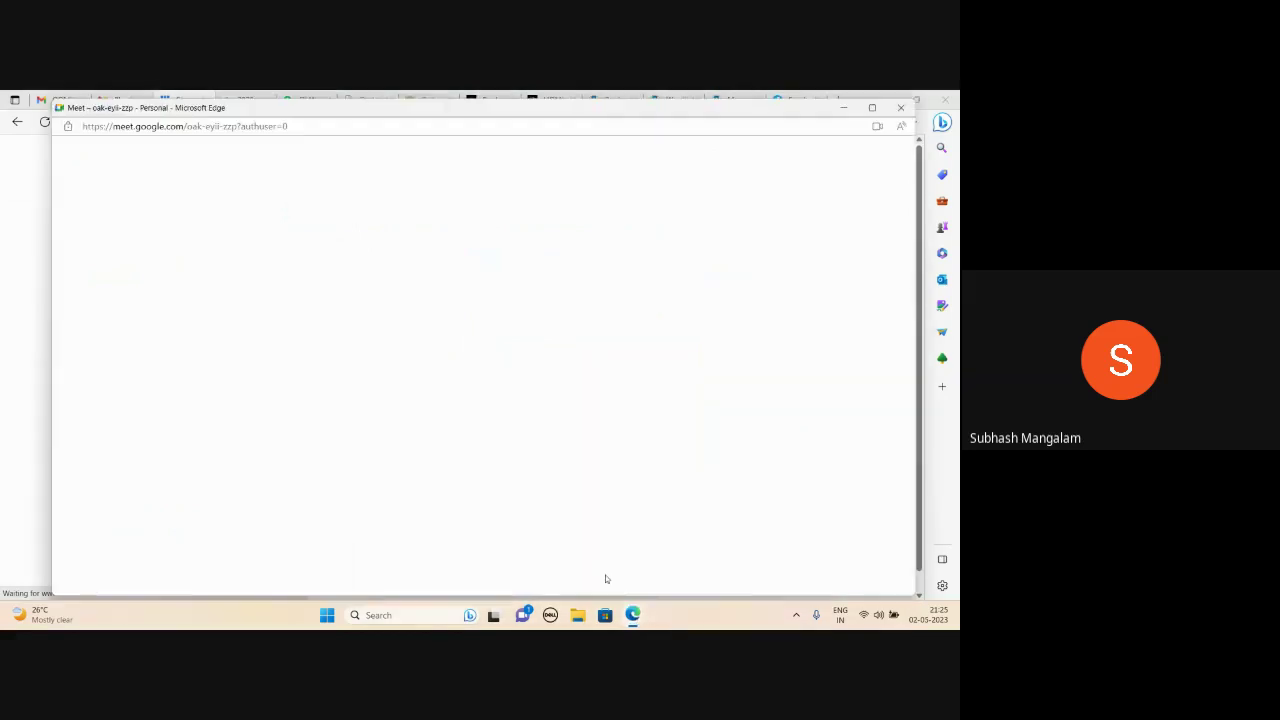
{"action": "left_click", "coordinate": [606, 578]}
{"action": "left_click", "coordinate": [618, 267]}
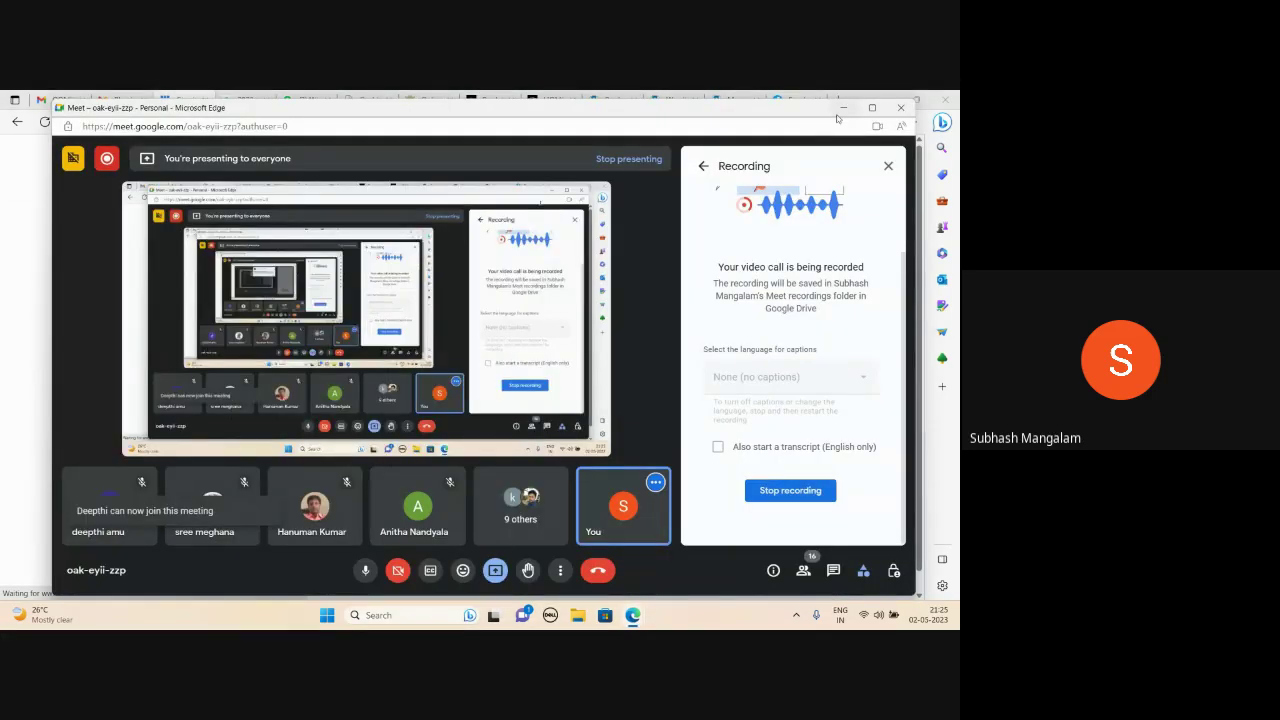
{"action": "left_click", "coordinate": [843, 108]}
Step: Set the account plan in the package information to Basic Web Hosting at the 12-month price
{"action": "scroll", "coordinate": [360, 409], "scroll_direction": "down", "scroll_amount": 2}
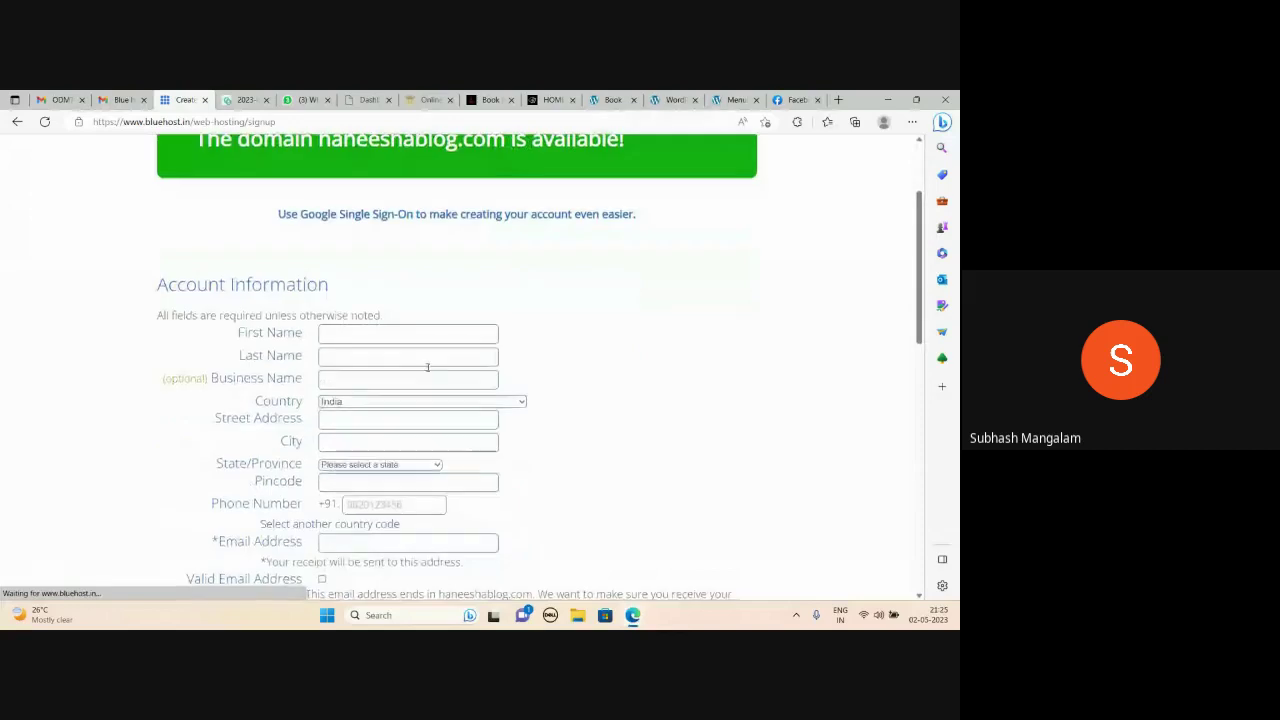
{"action": "scroll", "coordinate": [343, 409], "scroll_direction": "down", "scroll_amount": 2}
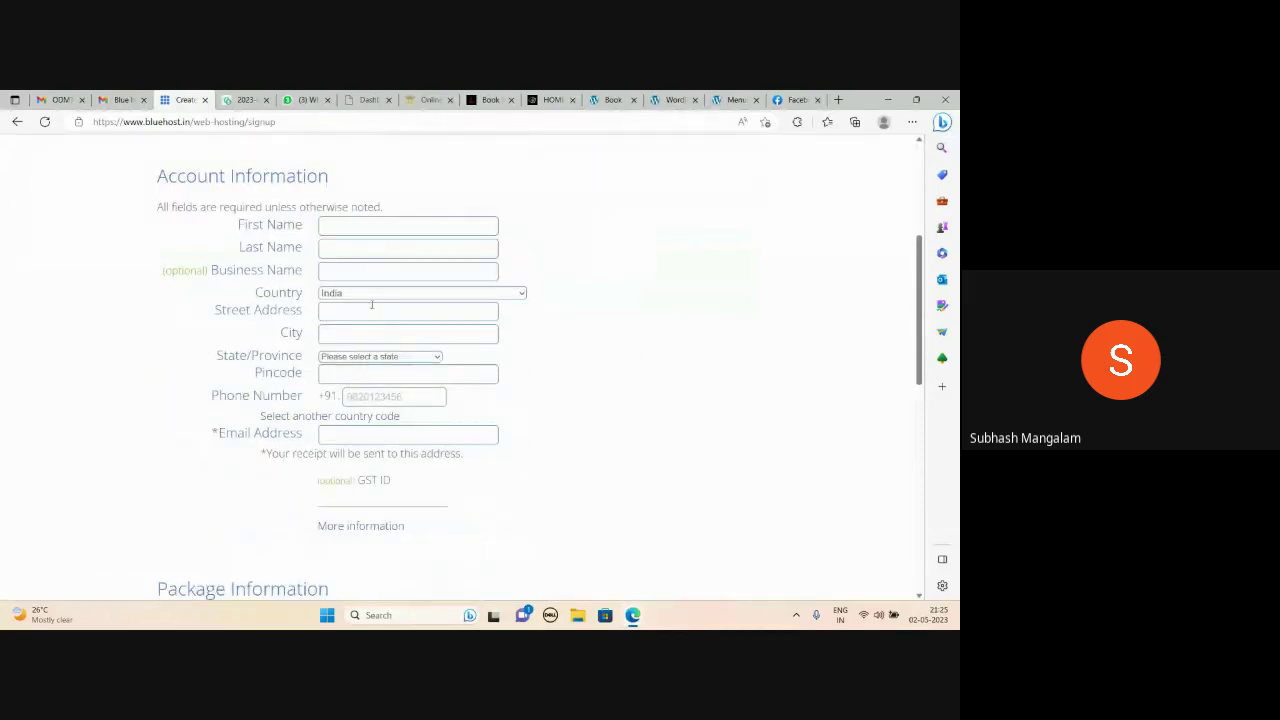
{"action": "scroll", "coordinate": [371, 303], "scroll_direction": "down", "scroll_amount": 1}
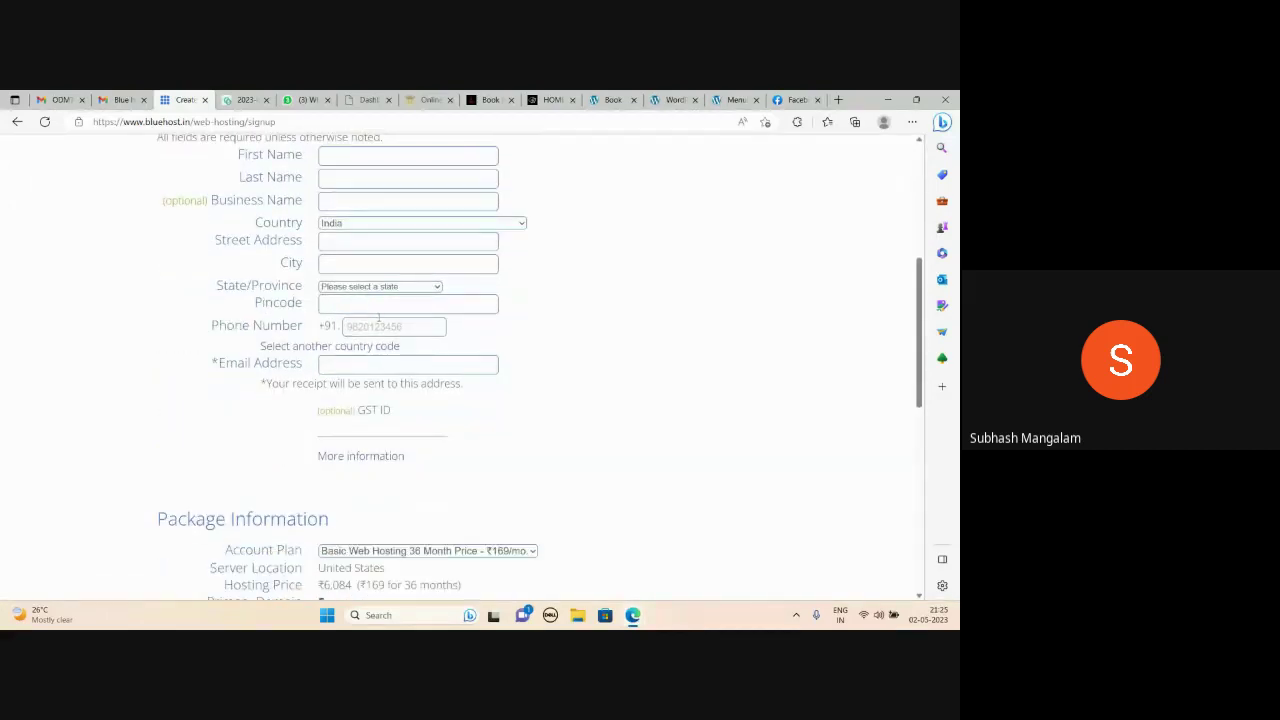
{"action": "scroll", "coordinate": [378, 318], "scroll_direction": "down", "scroll_amount": 4}
{"action": "left_click", "coordinate": [534, 272]}
{"action": "left_click", "coordinate": [497, 287]}
Step: Remove the Domain Privacy + Protection, Comodo SSL and Yoast Premium extras from the package, and accept the renewal terms and service agreement
{"action": "scroll", "coordinate": [503, 329], "scroll_direction": "down", "scroll_amount": 2}
{"action": "left_click", "coordinate": [322, 314]}
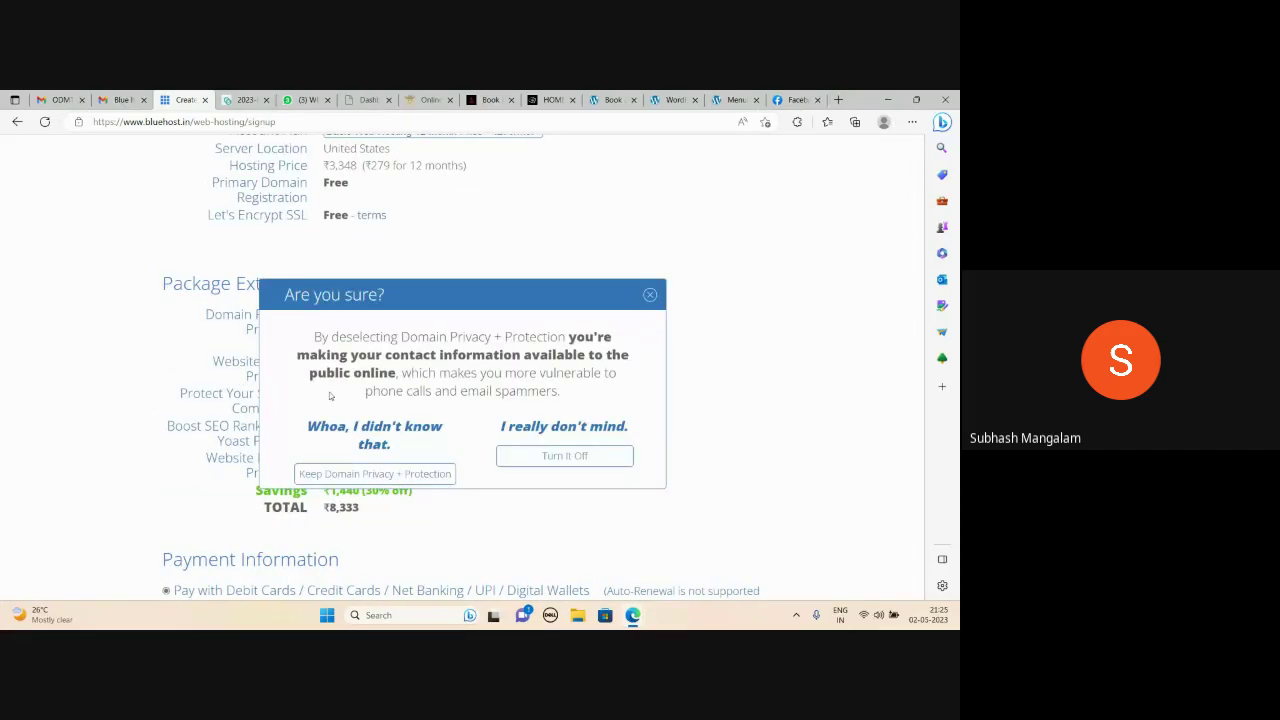
{"action": "left_click", "coordinate": [553, 456]}
{"action": "left_click", "coordinate": [322, 425]}
{"action": "left_click", "coordinate": [322, 425]}
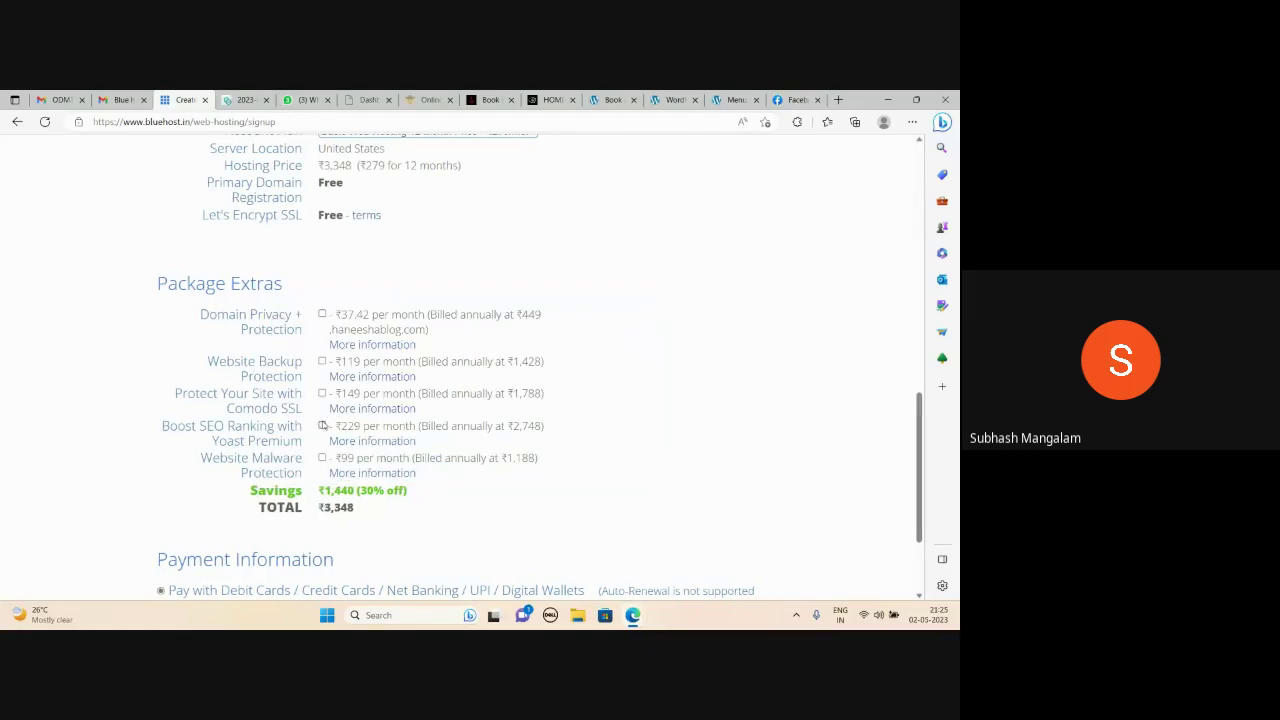
{"action": "scroll", "coordinate": [179, 513], "scroll_direction": "down", "scroll_amount": 2}
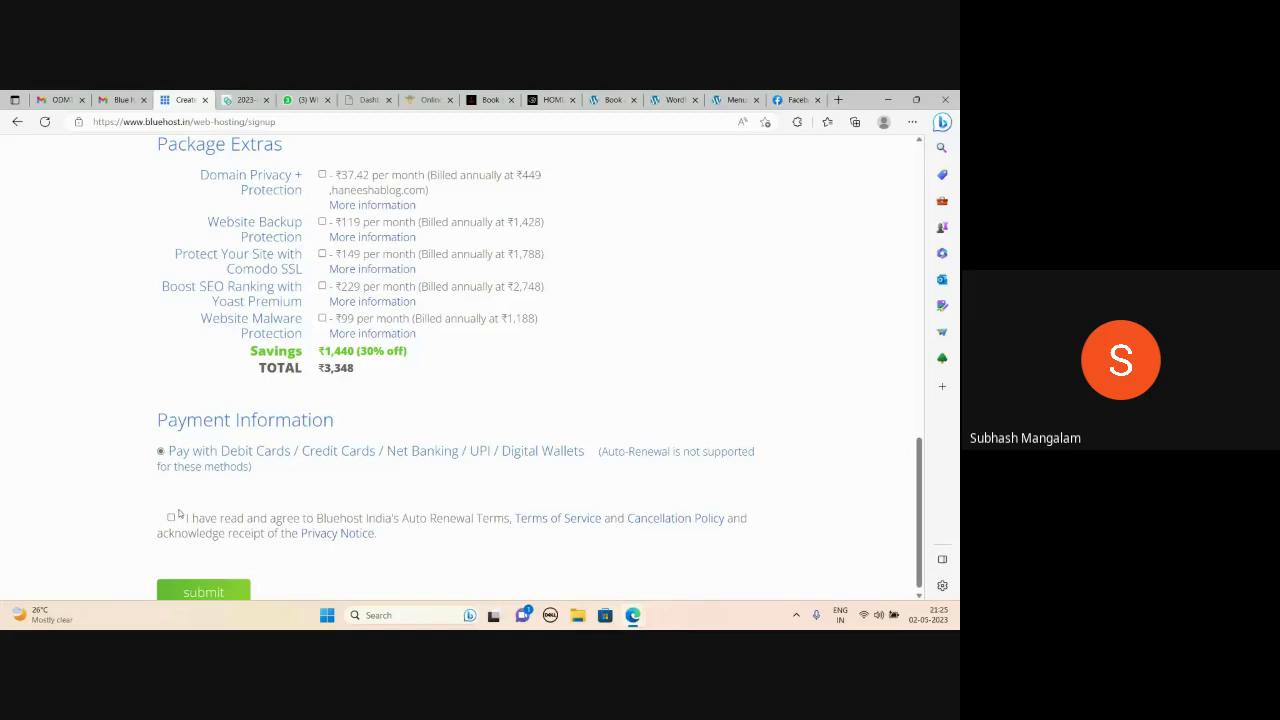
{"action": "left_click", "coordinate": [171, 517]}
Step: Review the account creation page from the Google sign-in and account information to the package extras and payment section, closing the assistance pop-up
{"action": "scroll", "coordinate": [506, 388], "scroll_direction": "up", "scroll_amount": 3}
{"action": "scroll", "coordinate": [540, 393], "scroll_direction": "up", "scroll_amount": 10}
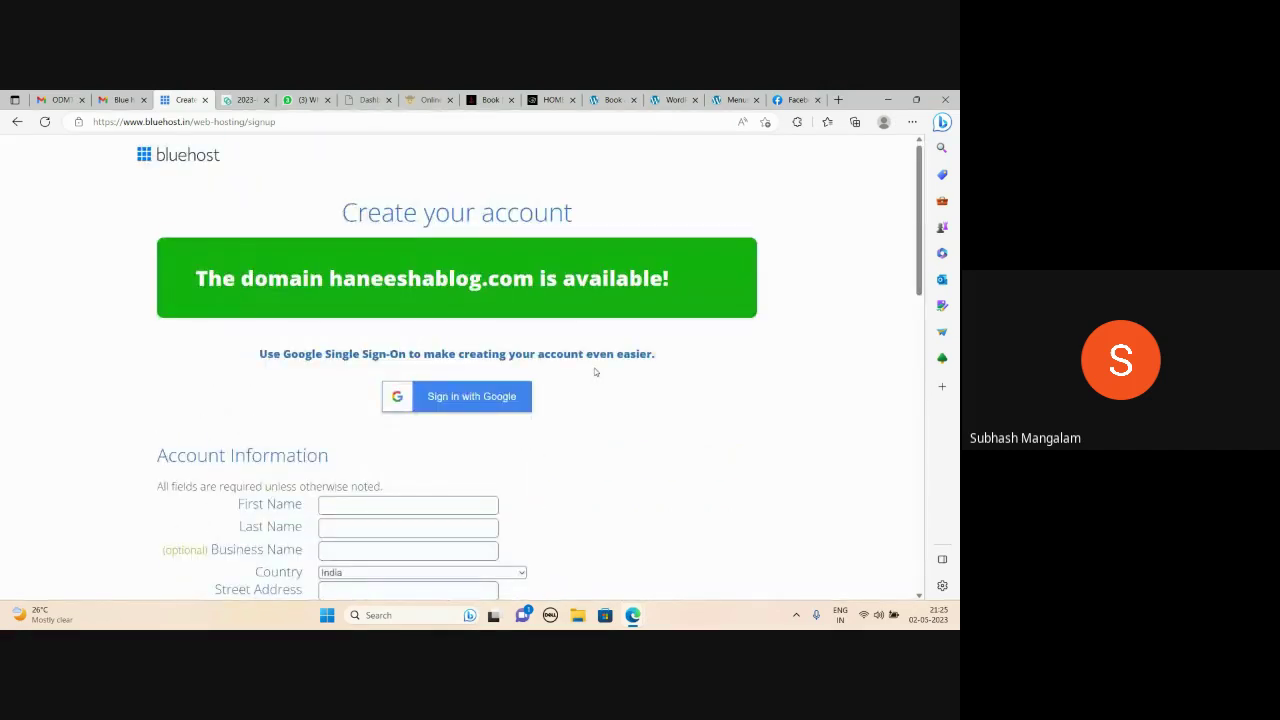
{"action": "scroll", "coordinate": [580, 294], "scroll_direction": "down", "scroll_amount": 2}
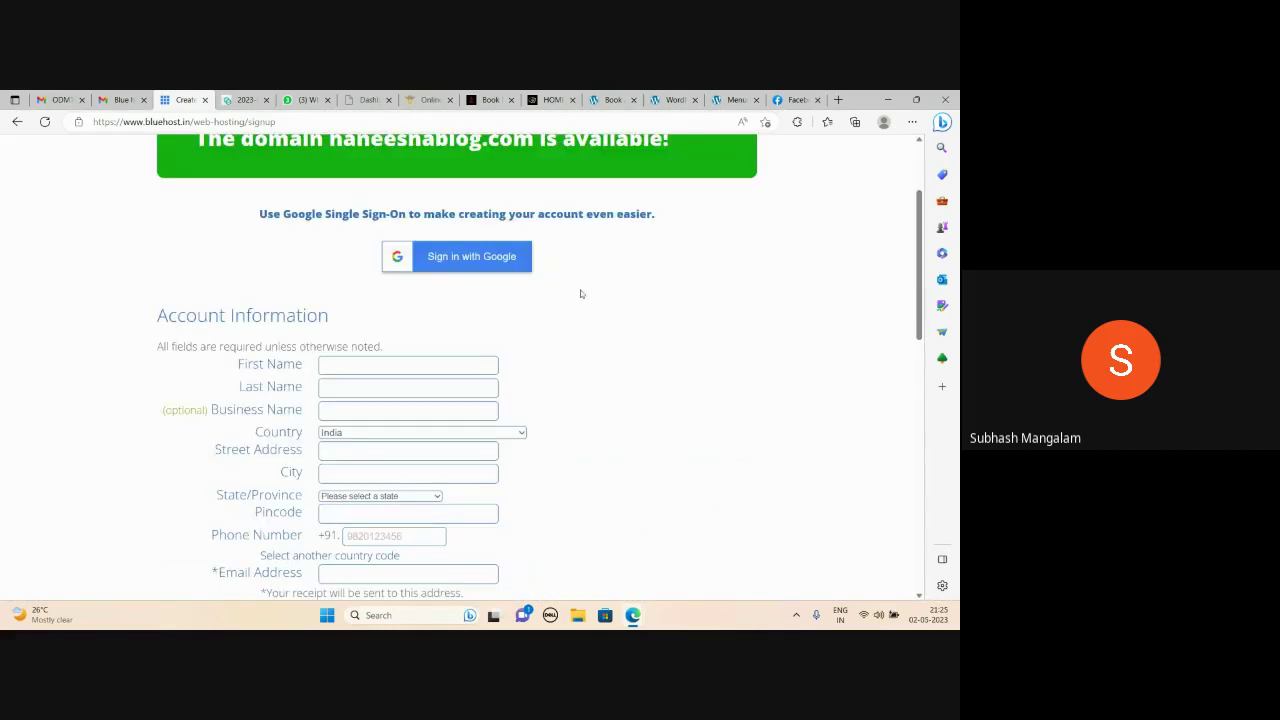
{"action": "scroll", "coordinate": [580, 294], "scroll_direction": "up", "scroll_amount": 2}
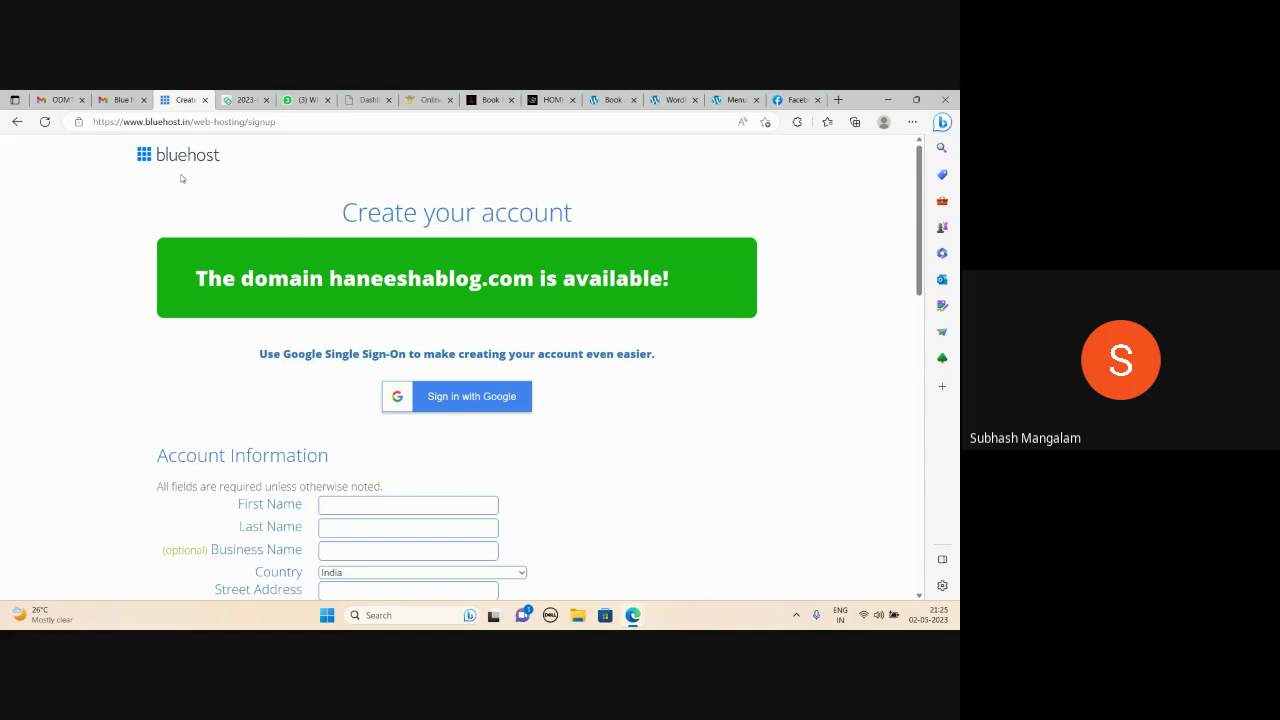
{"action": "scroll", "coordinate": [537, 410], "scroll_direction": "down", "scroll_amount": 3}
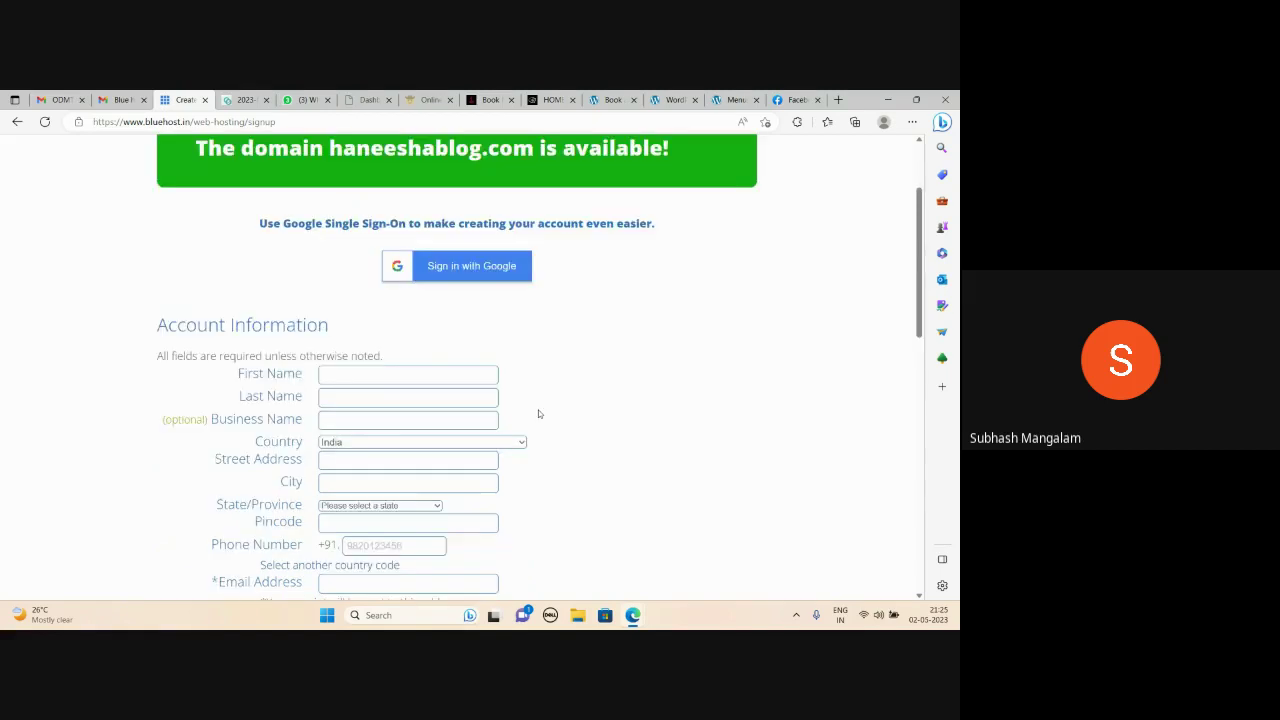
{"action": "scroll", "coordinate": [541, 413], "scroll_direction": "up", "scroll_amount": 3}
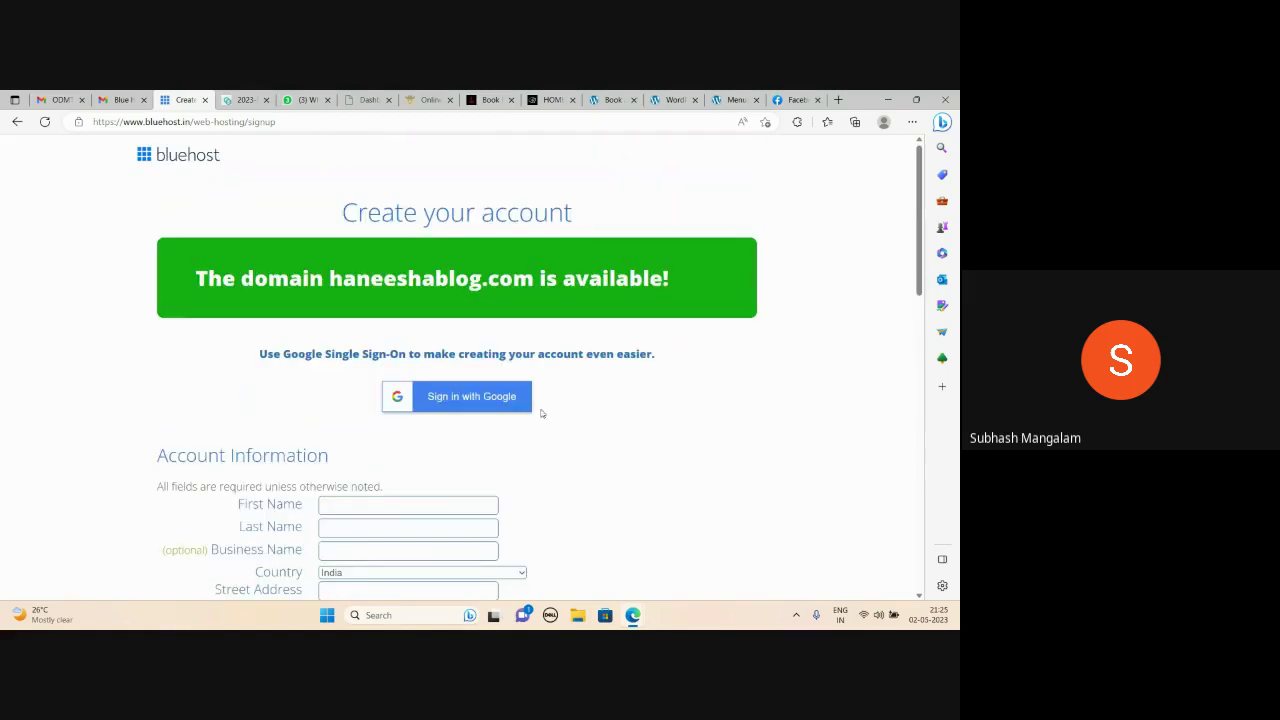
{"action": "scroll", "coordinate": [541, 413], "scroll_direction": "down", "scroll_amount": 10}
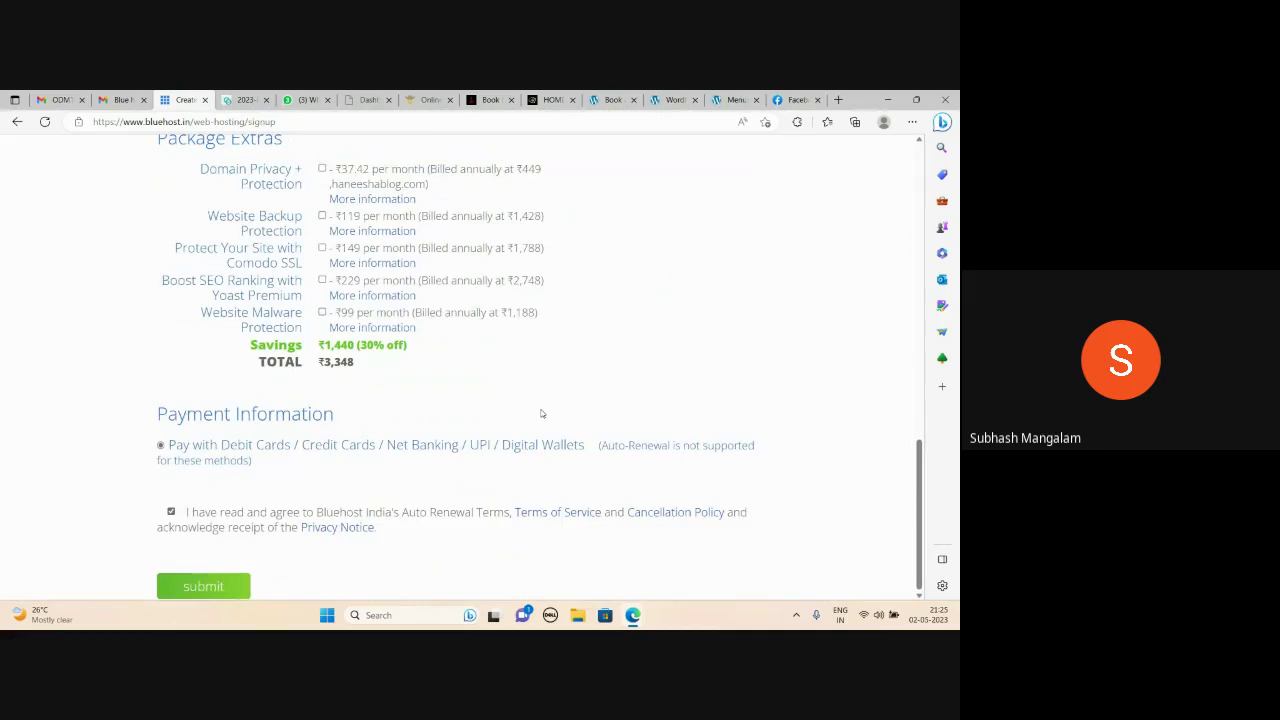
{"action": "scroll", "coordinate": [541, 413], "scroll_direction": "up", "scroll_amount": 10}
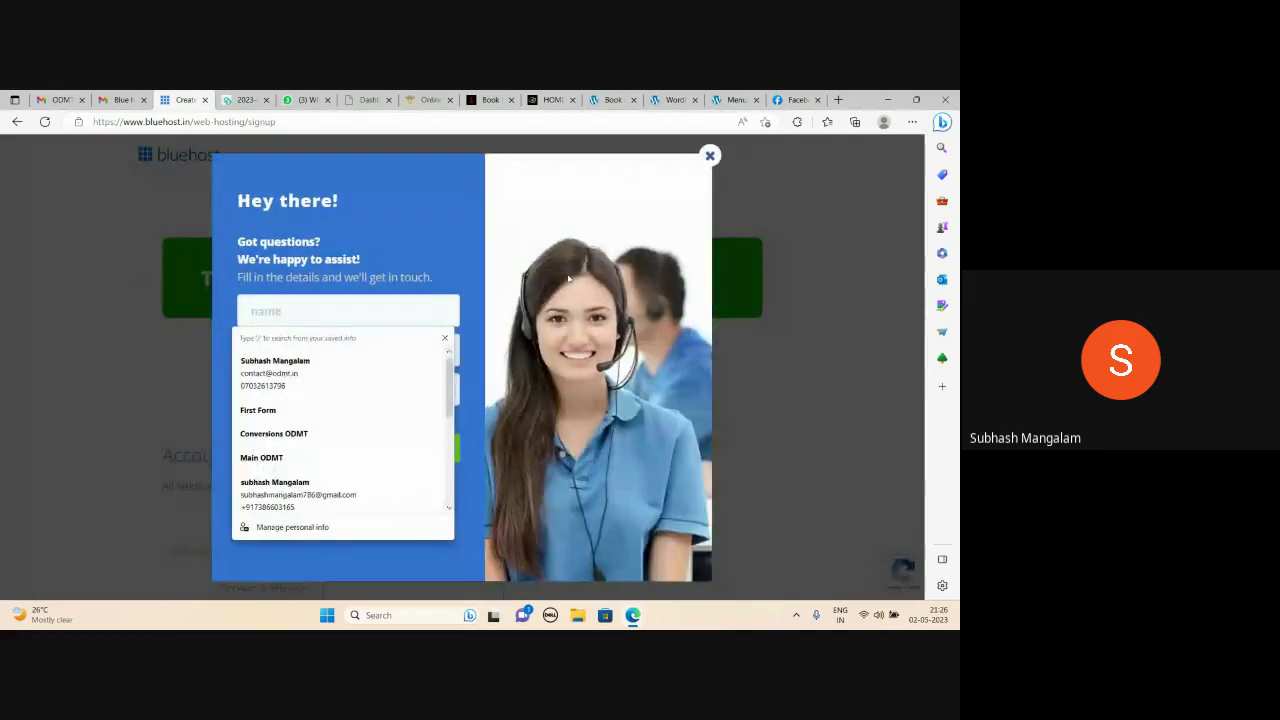
{"action": "left_click", "coordinate": [705, 155]}
{"action": "scroll", "coordinate": [426, 399], "scroll_direction": "down", "scroll_amount": 10}
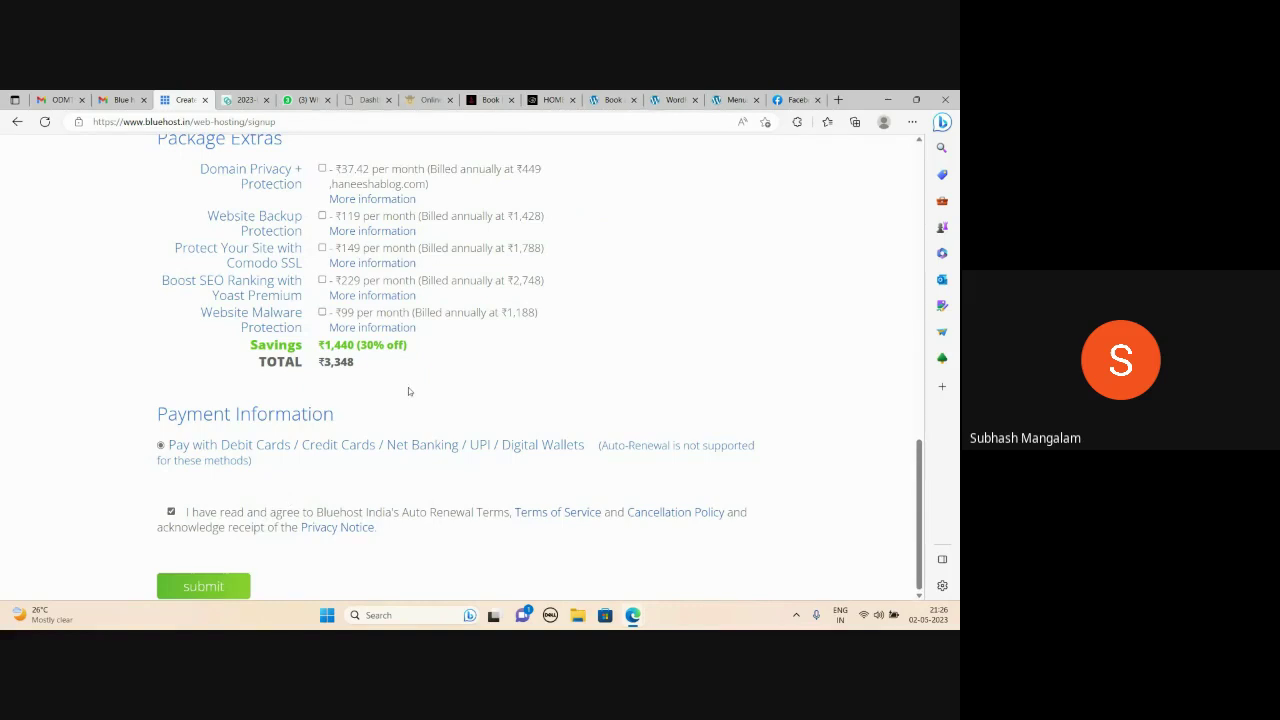
{"action": "scroll", "coordinate": [408, 391], "scroll_direction": "up", "scroll_amount": 10}
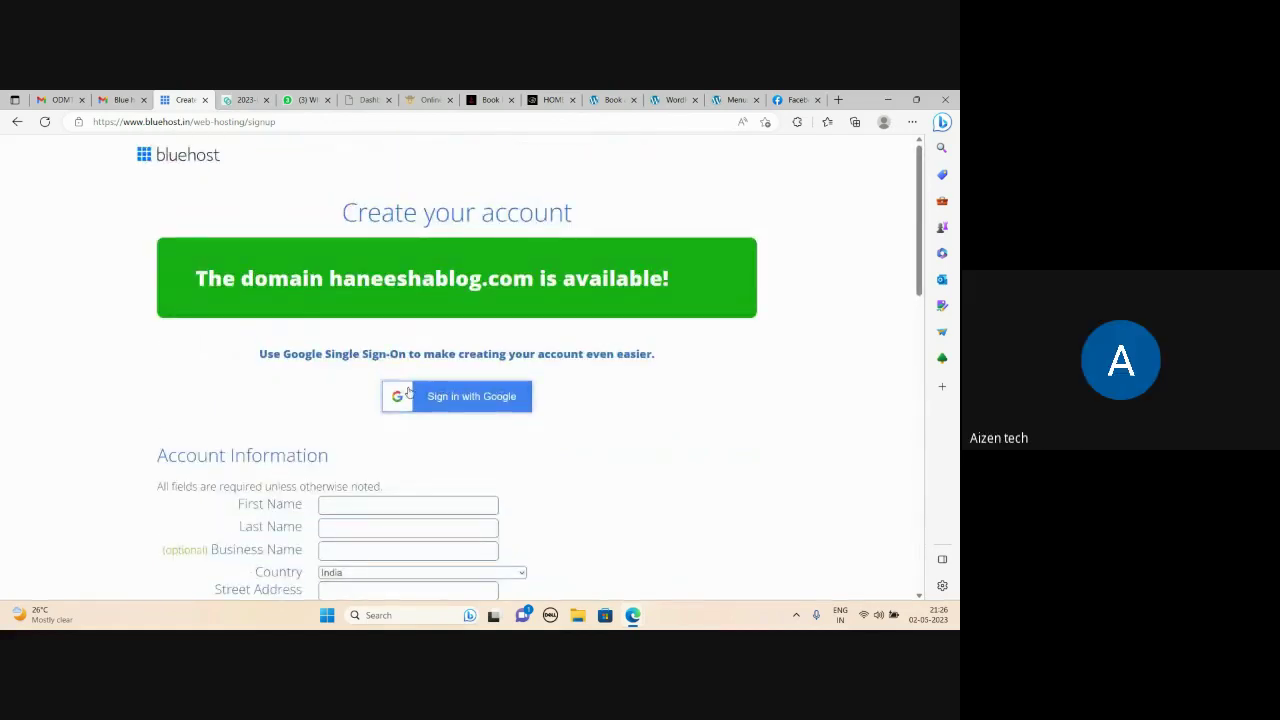
Step: Switch to the private Bluehost Portal window and decline the Domain Privacy + Protection special offer
{"action": "scroll", "coordinate": [408, 392], "scroll_direction": "down", "scroll_amount": 10}
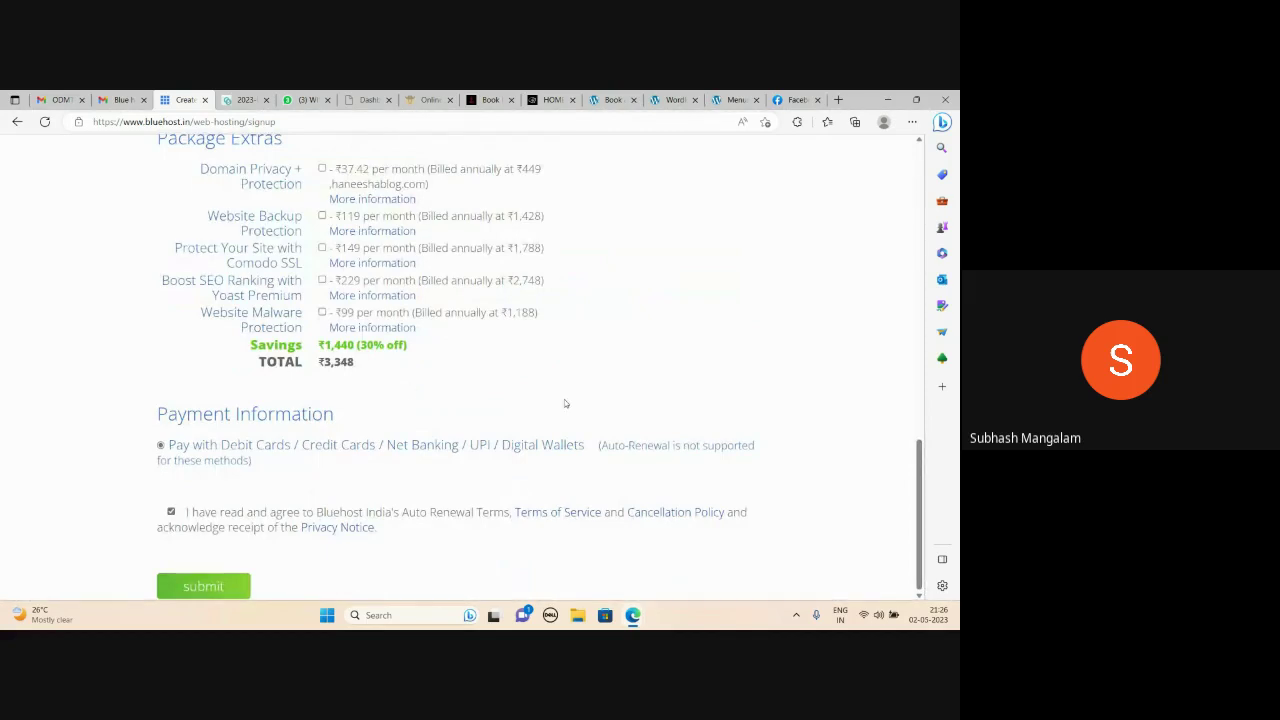
{"action": "mouse_move", "coordinate": [633, 615]}
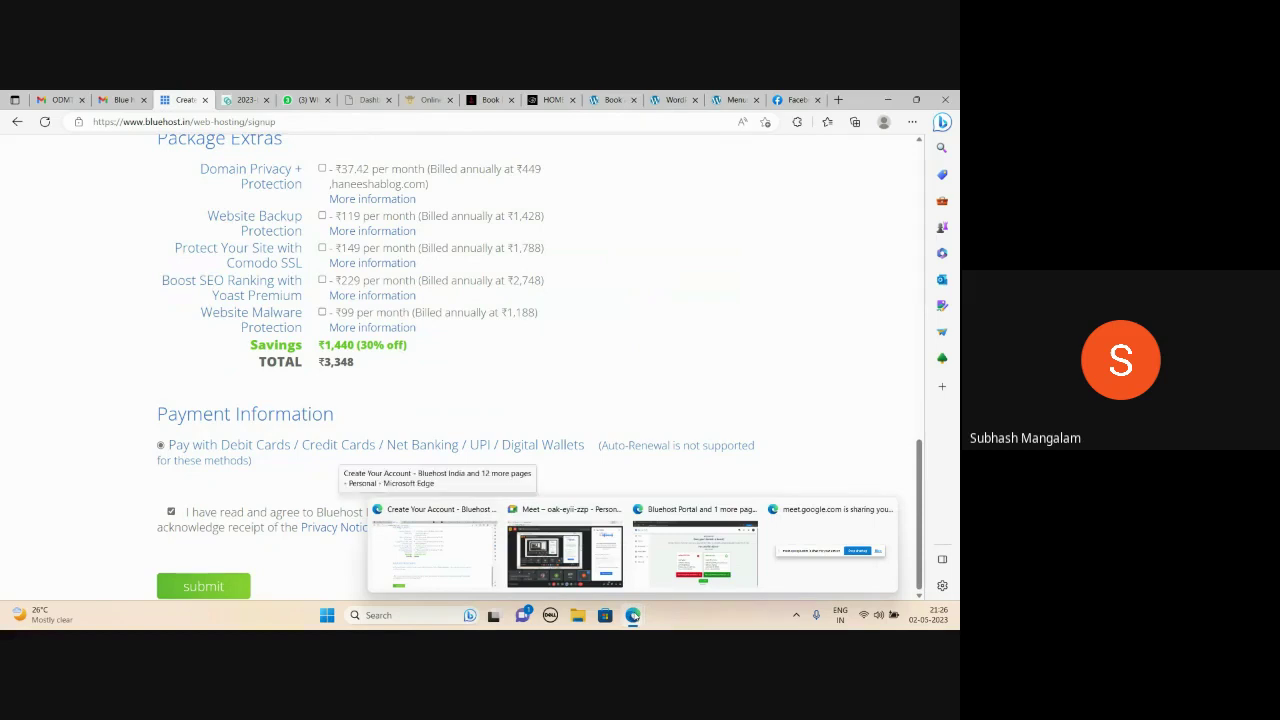
{"action": "left_click", "coordinate": [676, 558]}
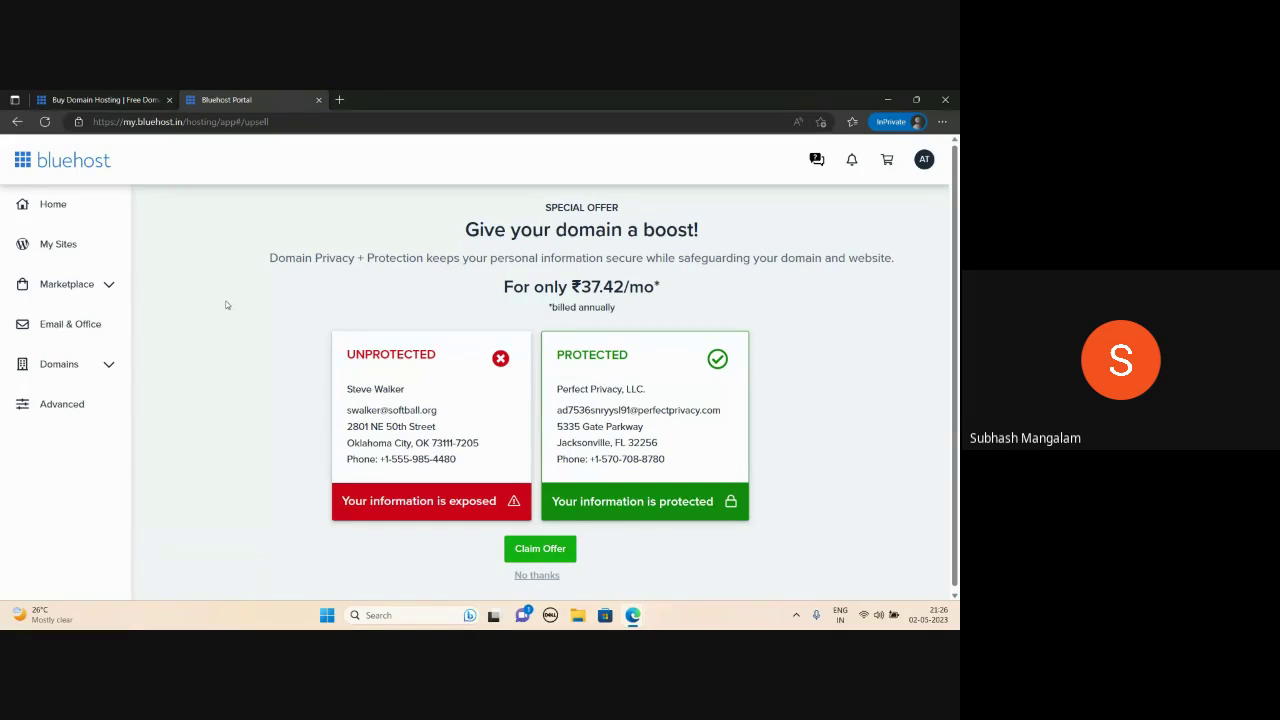
{"action": "scroll", "coordinate": [231, 291], "scroll_direction": "down", "scroll_amount": 1}
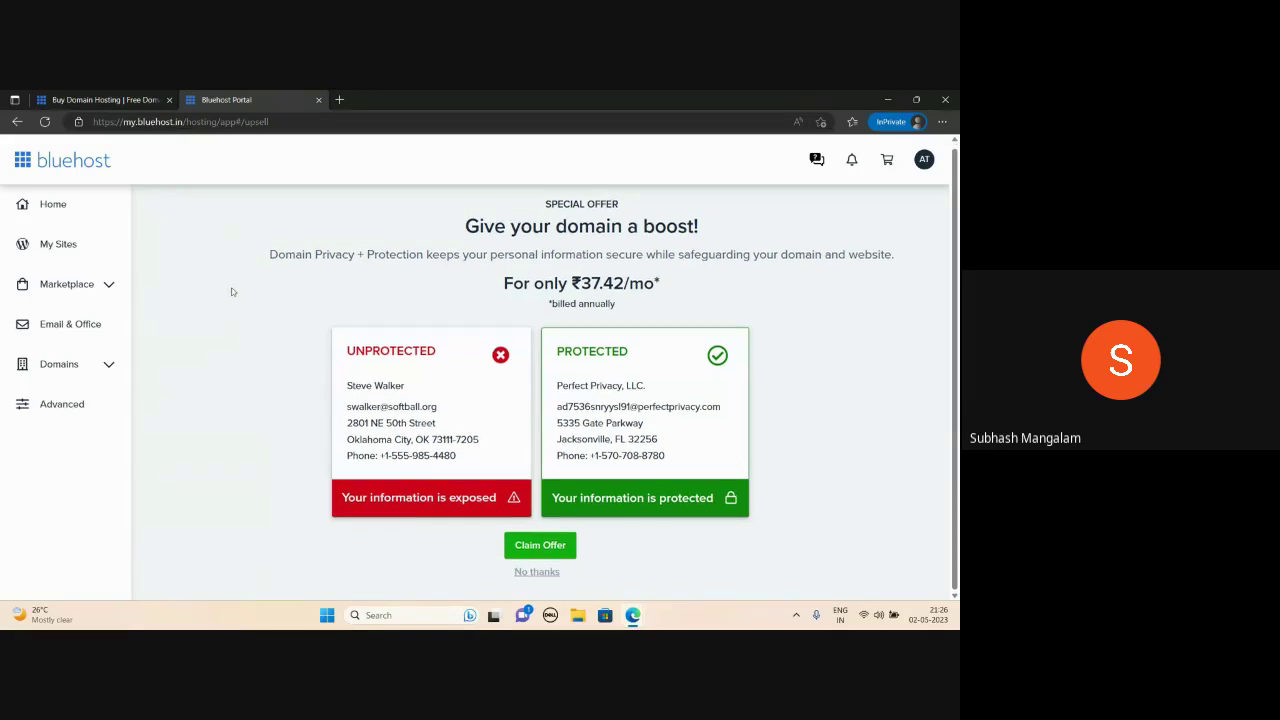
{"action": "left_click", "coordinate": [536, 572]}
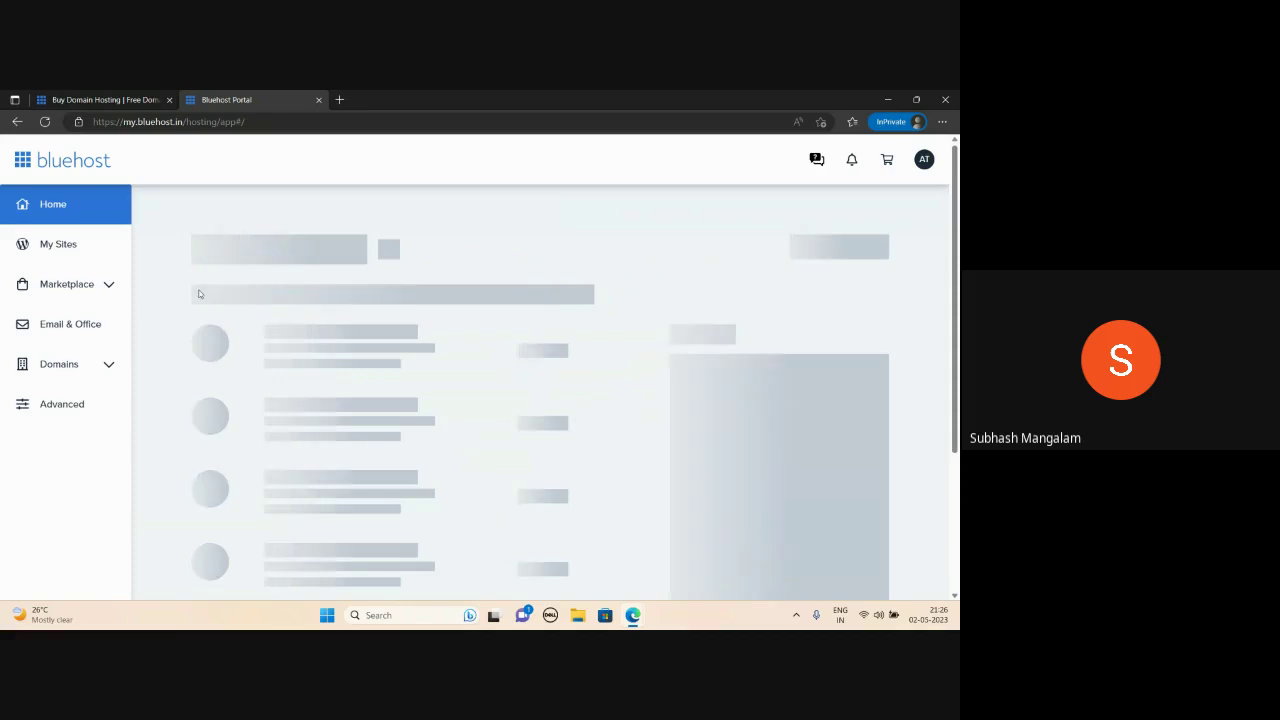
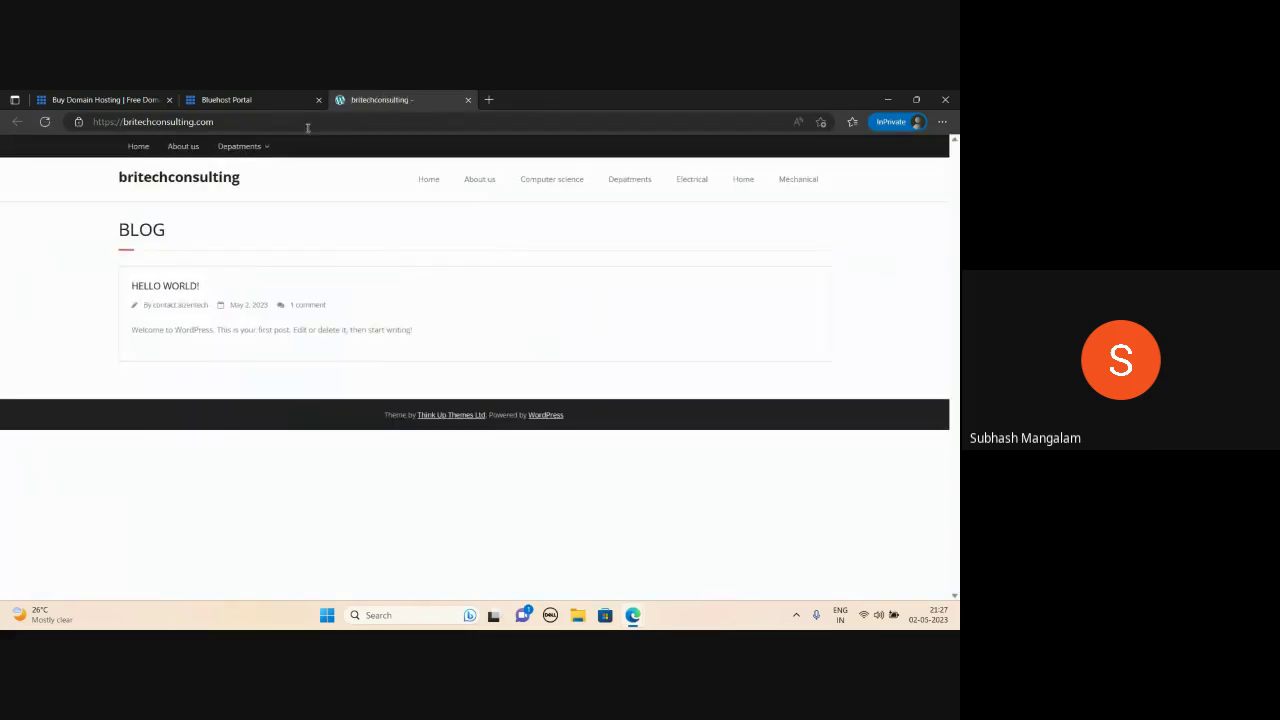
Step: Open the management page of the britechconsulting site from My Sites and log into its WordPress
{"action": "left_click", "coordinate": [246, 98]}
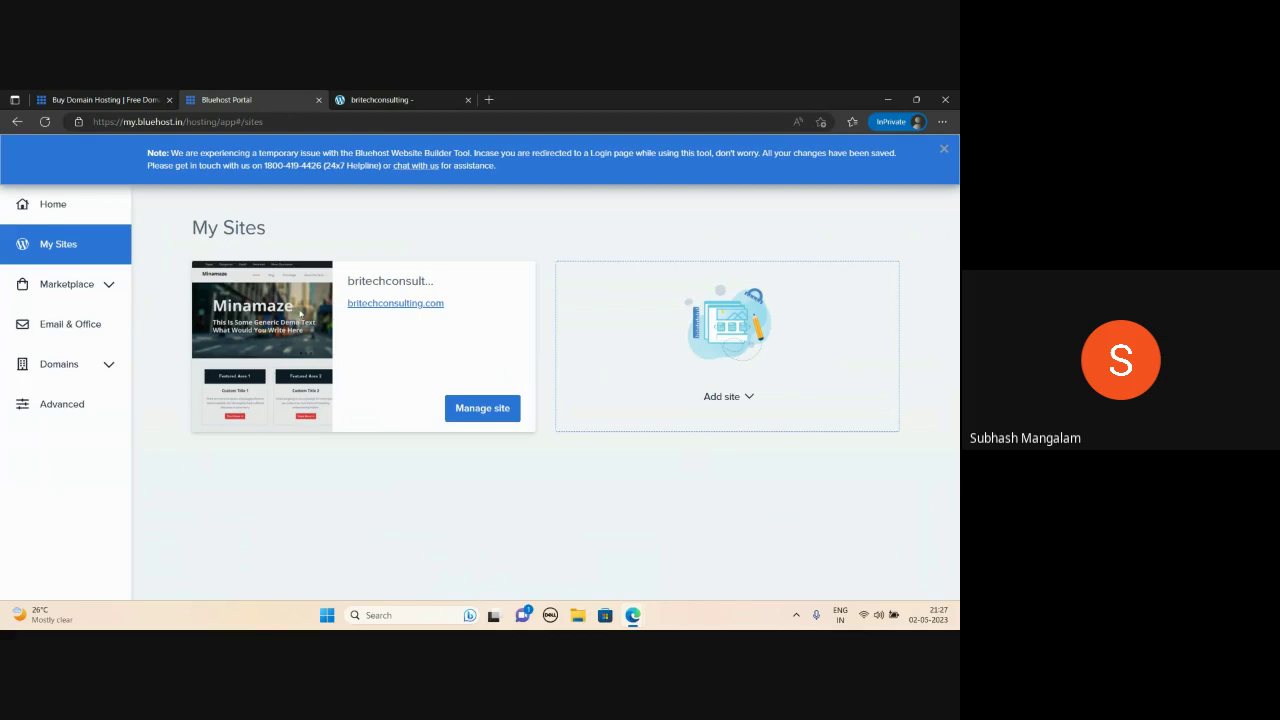
{"action": "left_click", "coordinate": [380, 99]}
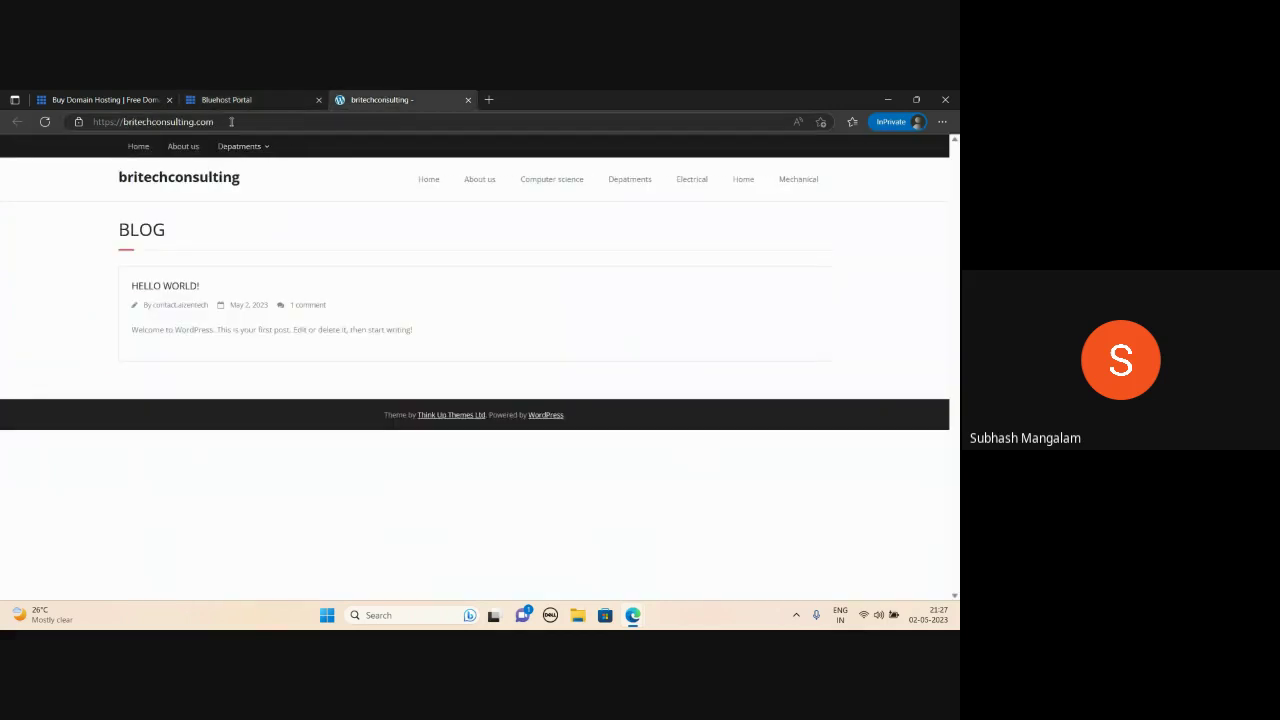
{"action": "left_click", "coordinate": [228, 100]}
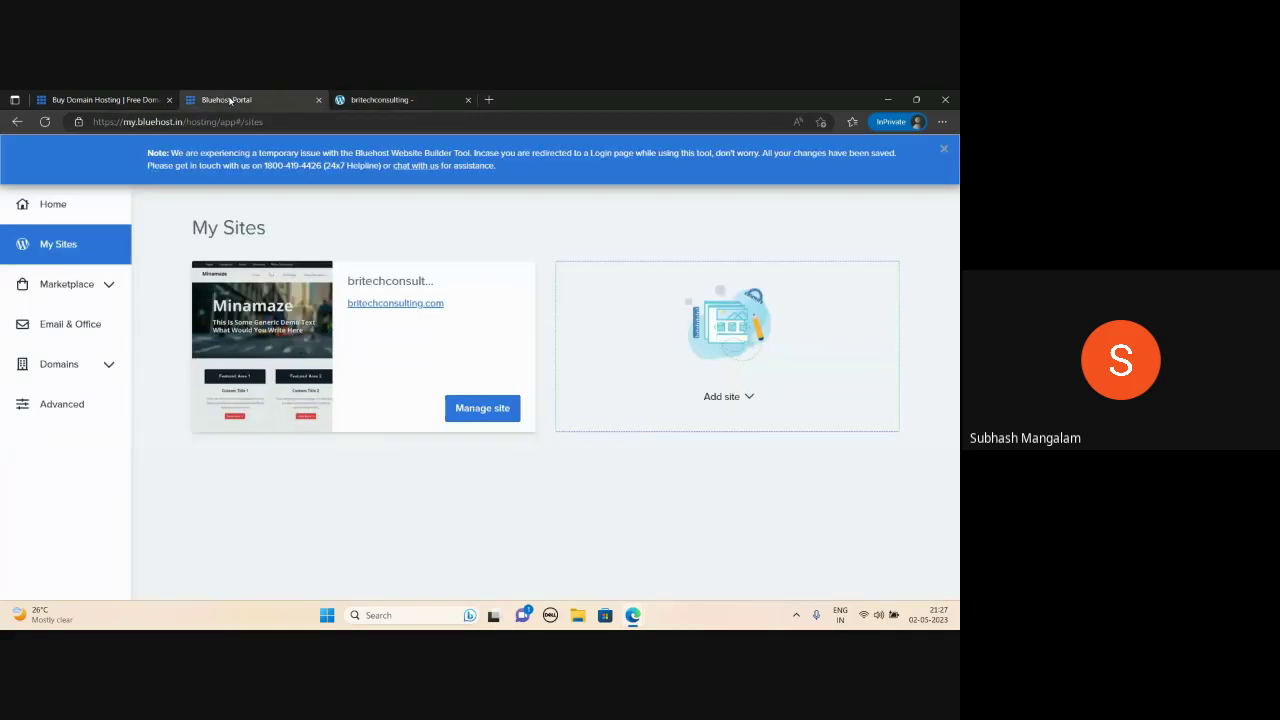
{"action": "left_click", "coordinate": [484, 409]}
{"action": "left_click", "coordinate": [740, 228]}
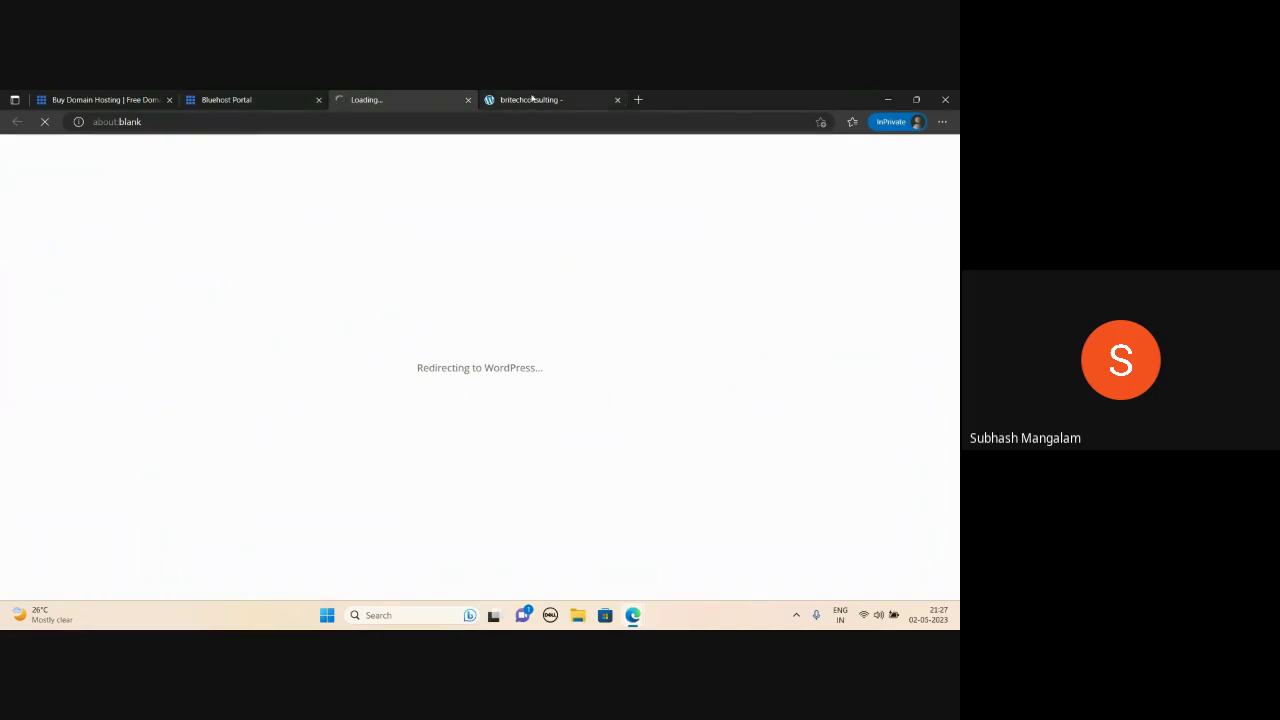
Step: Compare the site's overview in the Bluehost Portal with its WordPress admin dashboard
{"action": "left_click", "coordinate": [256, 91]}
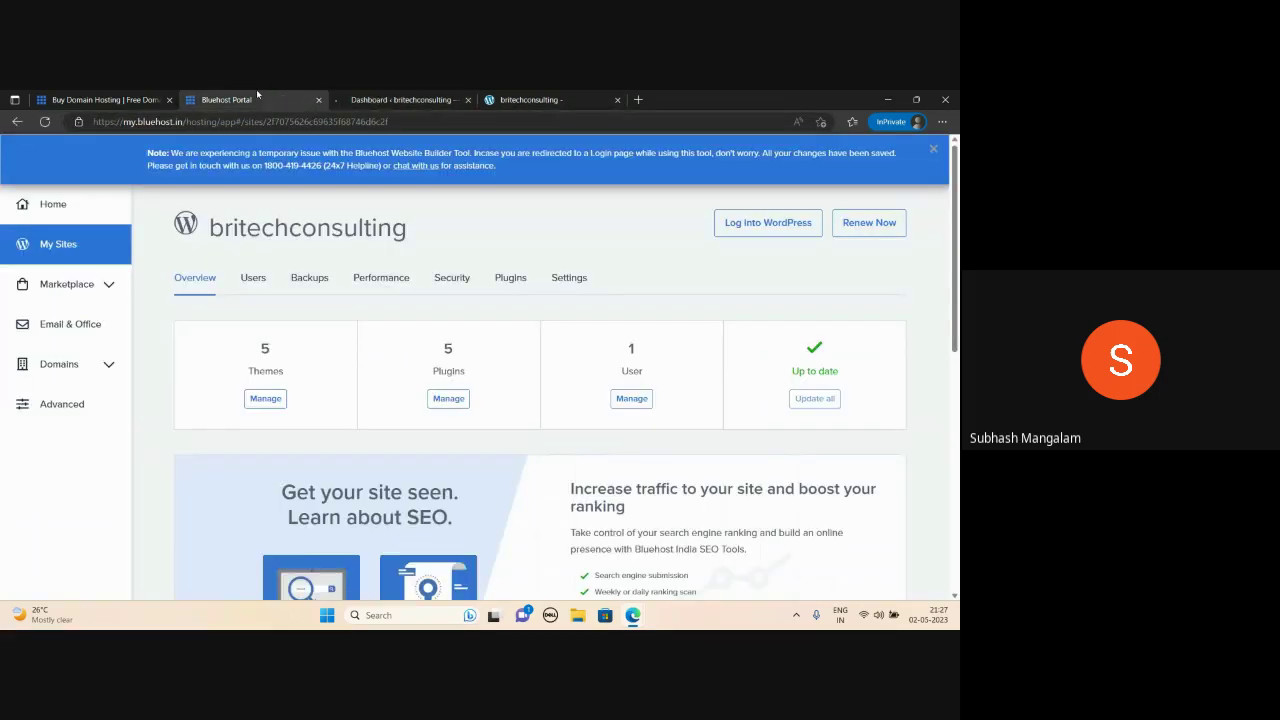
{"action": "left_click", "coordinate": [424, 97]}
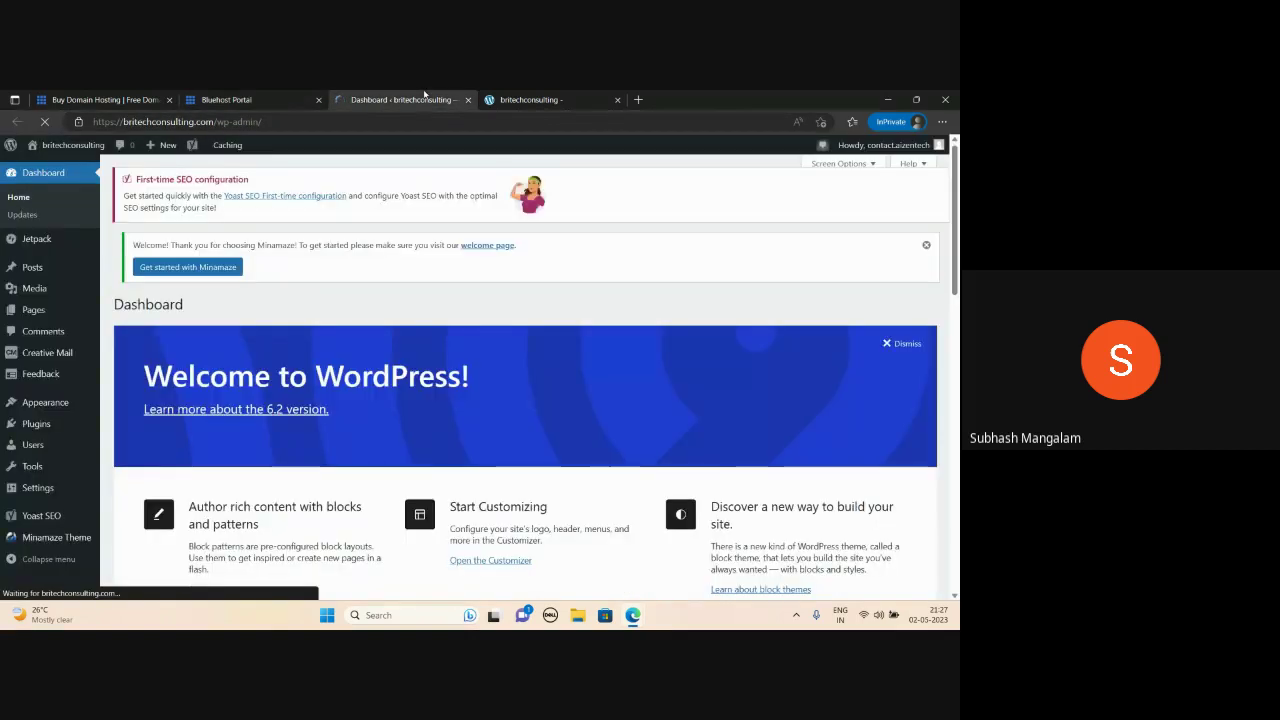
{"action": "left_click", "coordinate": [283, 97]}
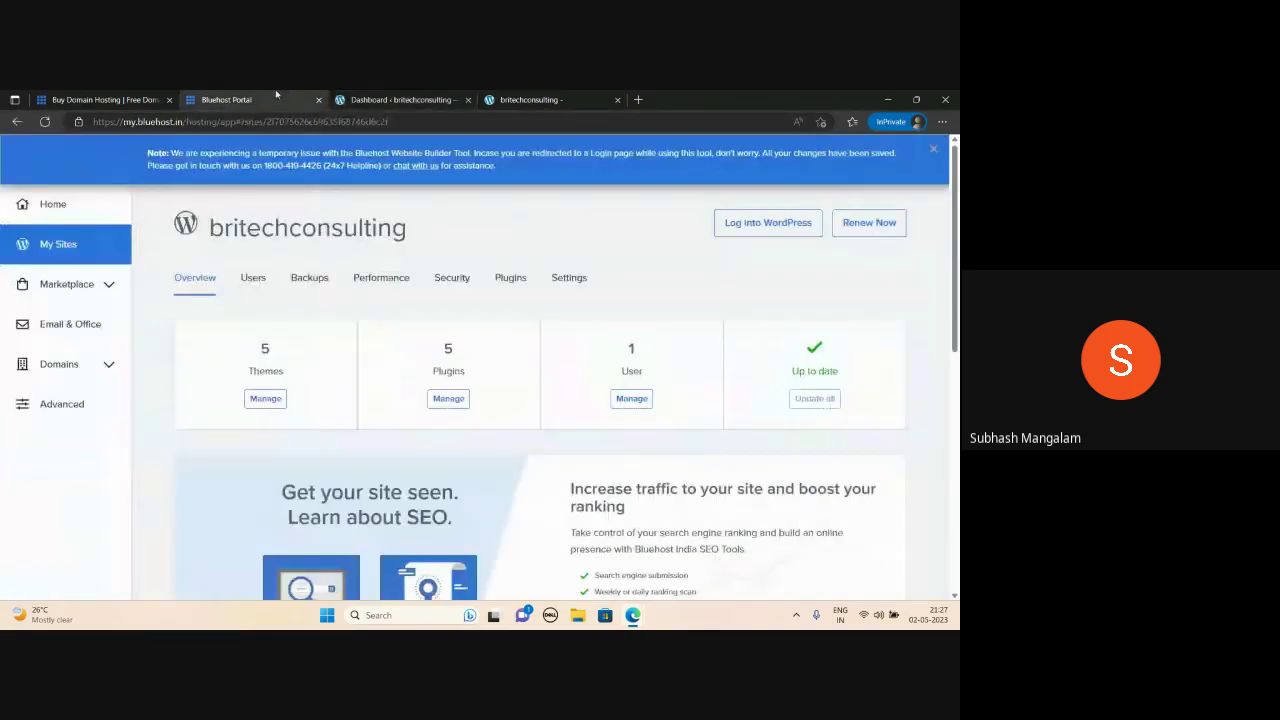
{"action": "left_click", "coordinate": [387, 97]}
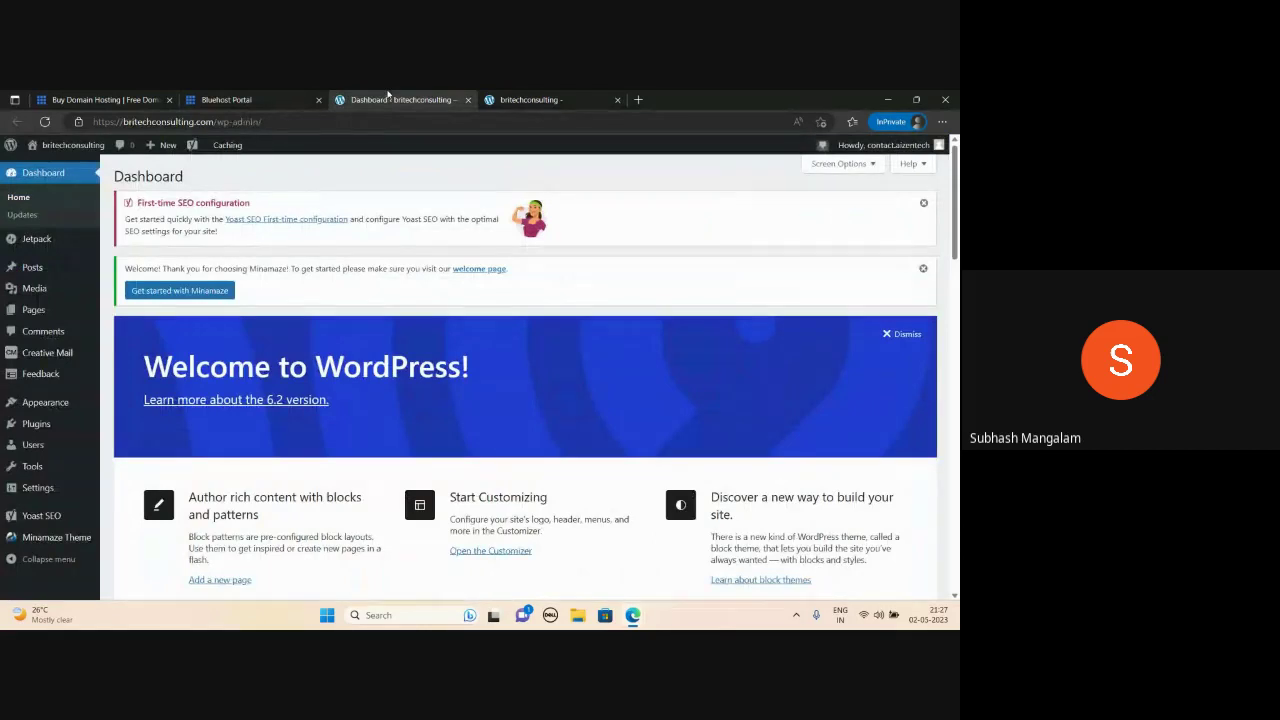
{"action": "left_click", "coordinate": [260, 100]}
{"action": "left_click", "coordinate": [395, 99]}
Step: Open the administrator's profile from the WordPress user list and examine its username, name and contact fields
{"action": "left_click", "coordinate": [42, 447]}
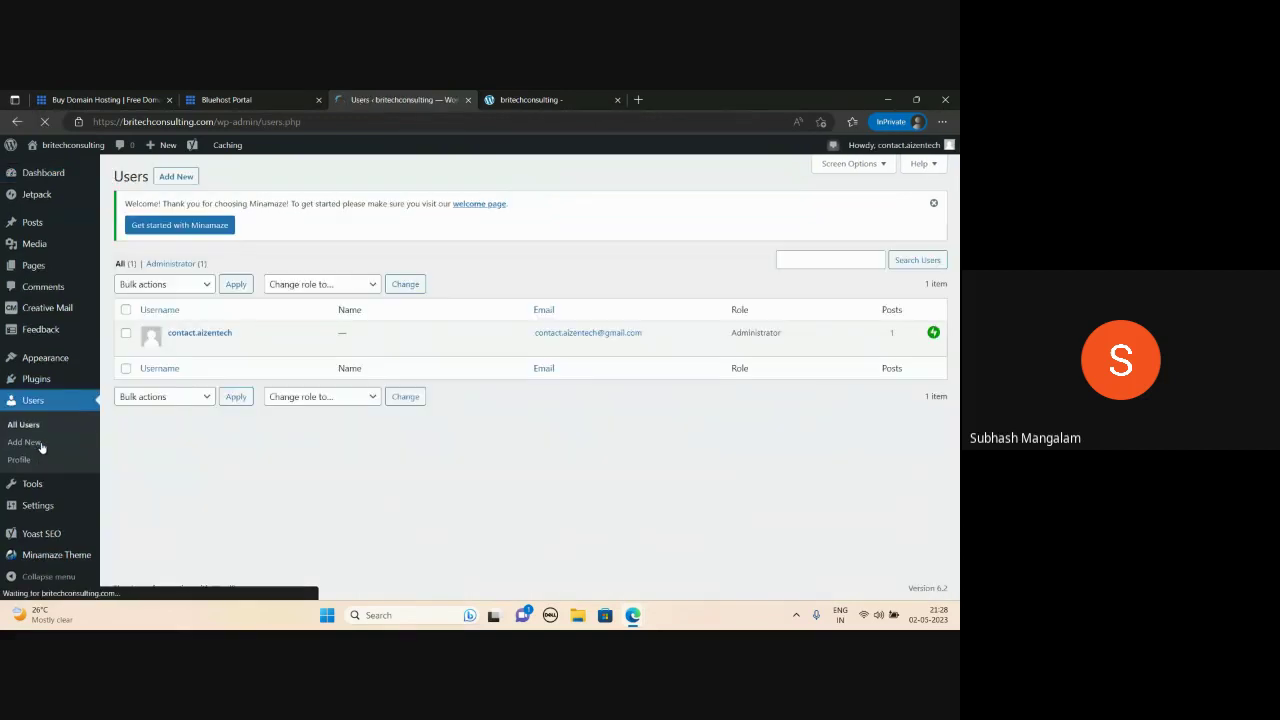
{"action": "left_click", "coordinate": [174, 347]}
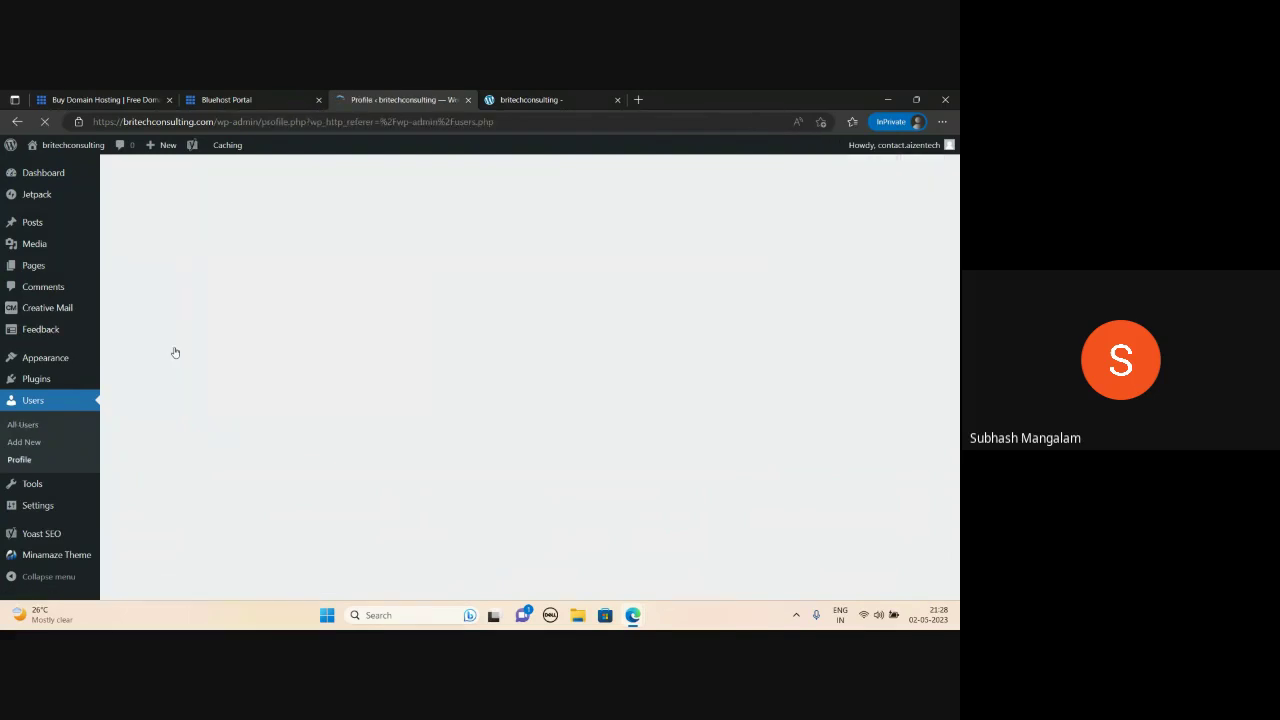
{"action": "scroll", "coordinate": [424, 370], "scroll_direction": "down", "scroll_amount": 3}
{"action": "scroll", "coordinate": [424, 370], "scroll_direction": "down", "scroll_amount": 3}
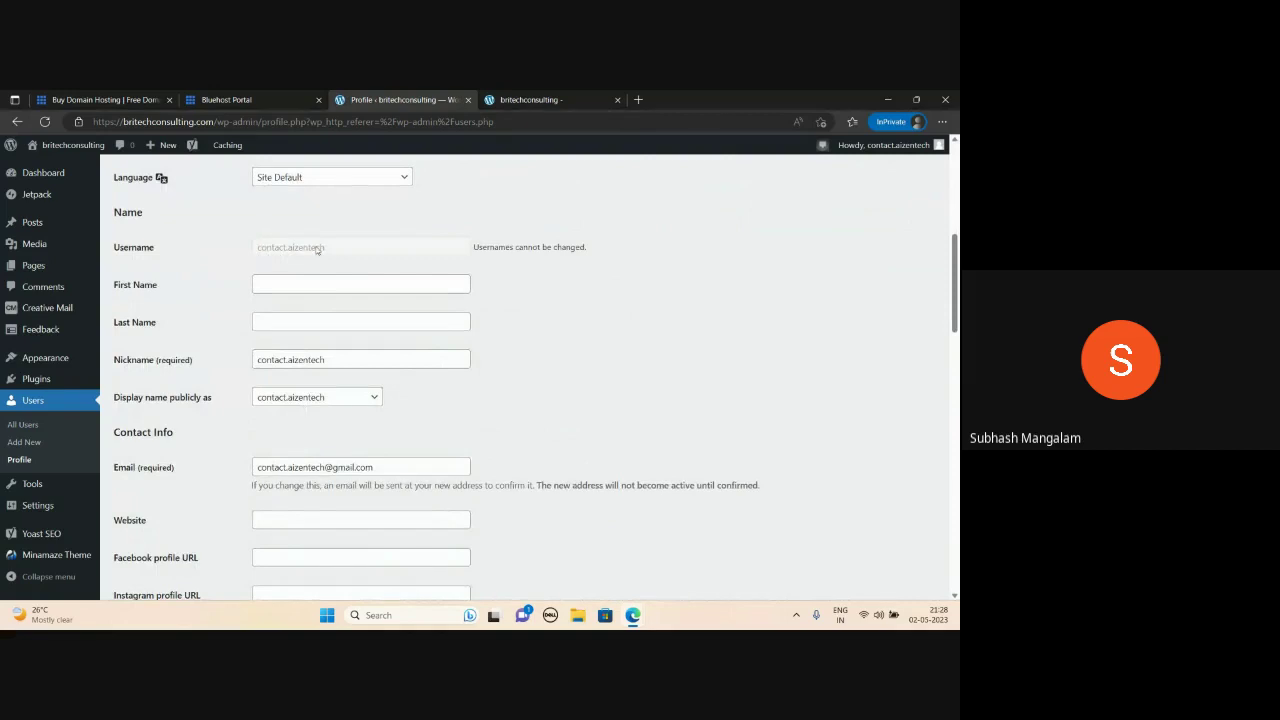
Step: View the live site, and examine the Account Management section with the new password option in the administrator's profile
{"action": "left_click", "coordinate": [530, 100]}
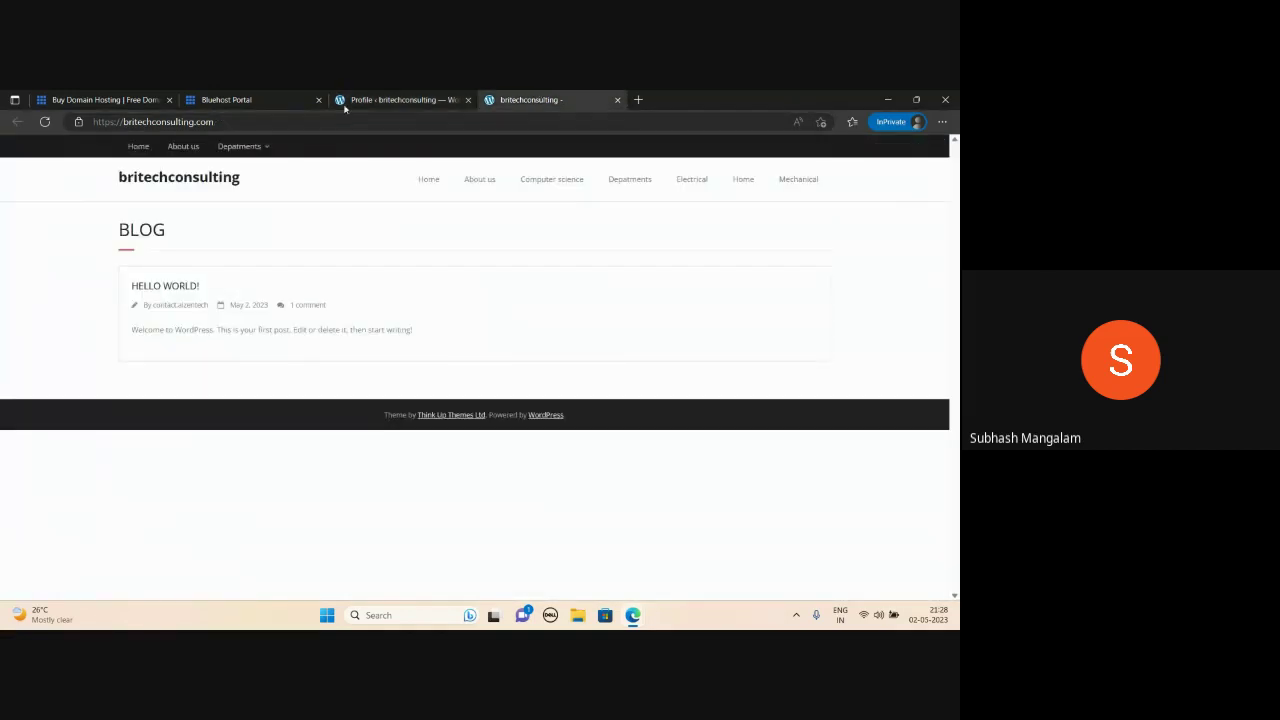
{"action": "left_click", "coordinate": [400, 100]}
{"action": "scroll", "coordinate": [359, 378], "scroll_direction": "down", "scroll_amount": 2}
{"action": "scroll", "coordinate": [358, 378], "scroll_direction": "down", "scroll_amount": 7}
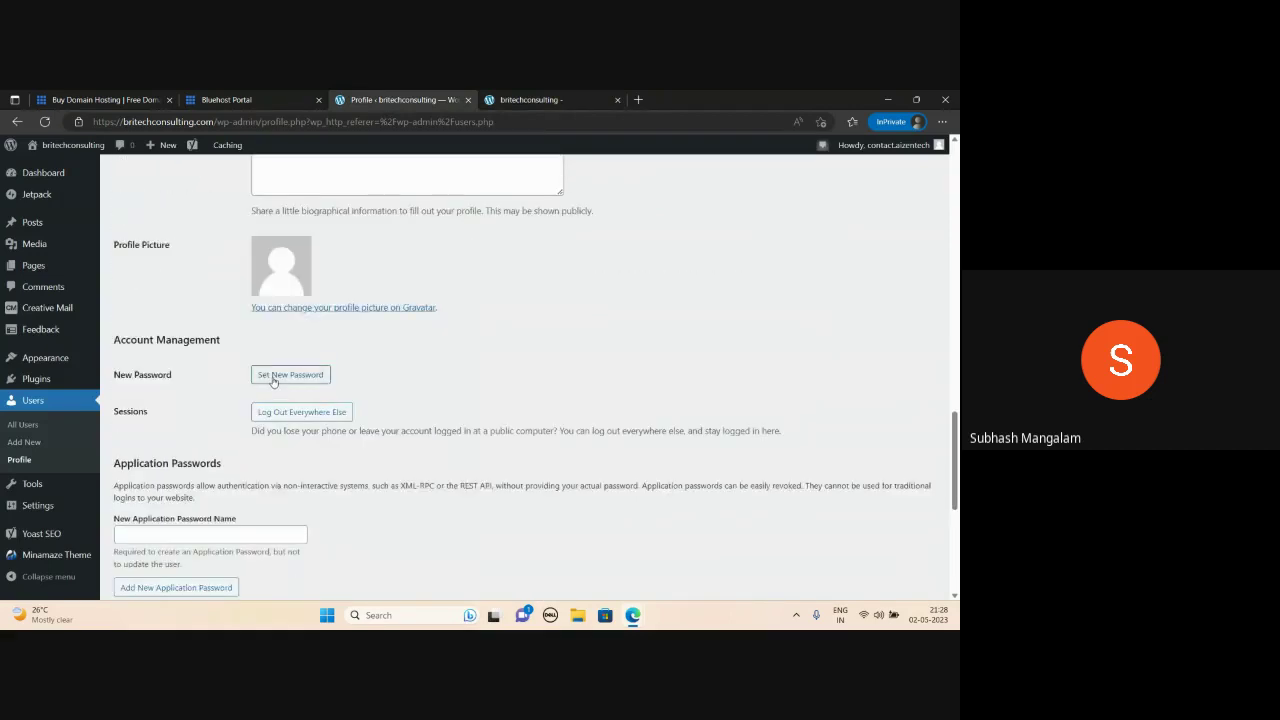
{"action": "scroll", "coordinate": [250, 430], "scroll_direction": "down", "scroll_amount": 3}
{"action": "scroll", "coordinate": [366, 375], "scroll_direction": "up", "scroll_amount": 3}
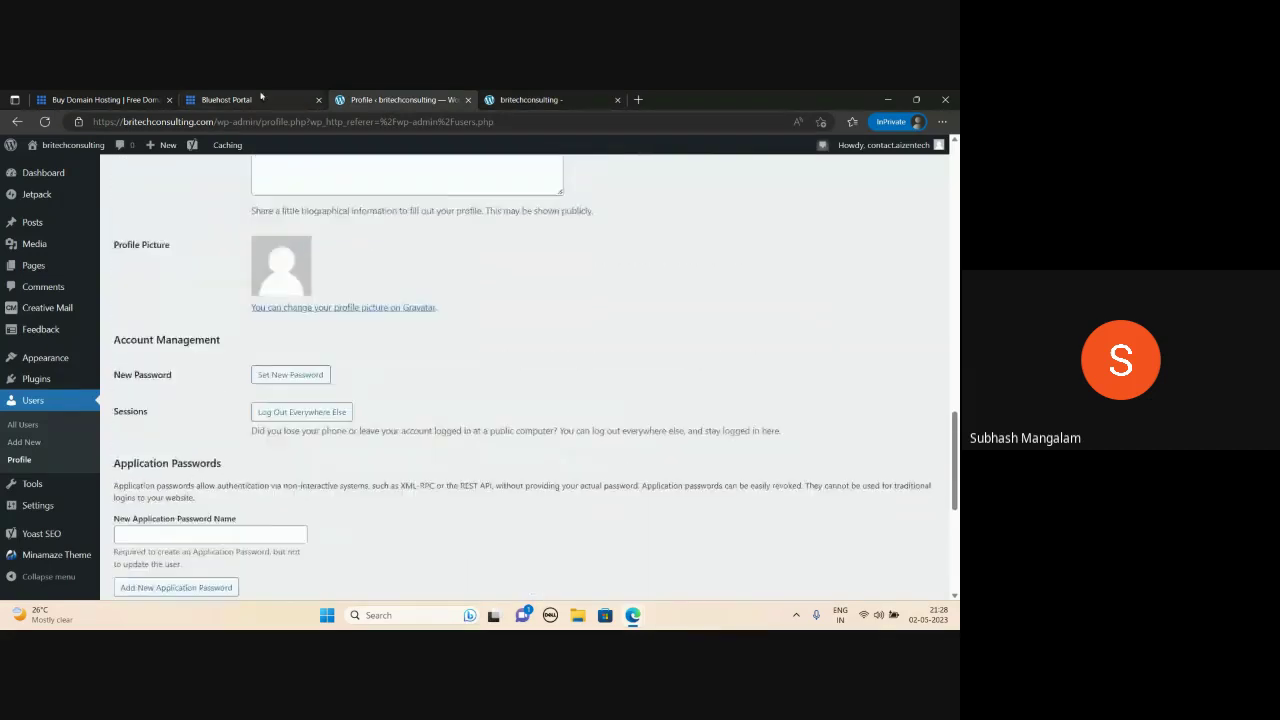
Step: Compare the Bluehost Portal, the WordPress profile page and the live britechconsulting.com site
{"action": "left_click", "coordinate": [250, 100]}
{"action": "left_click", "coordinate": [428, 98]}
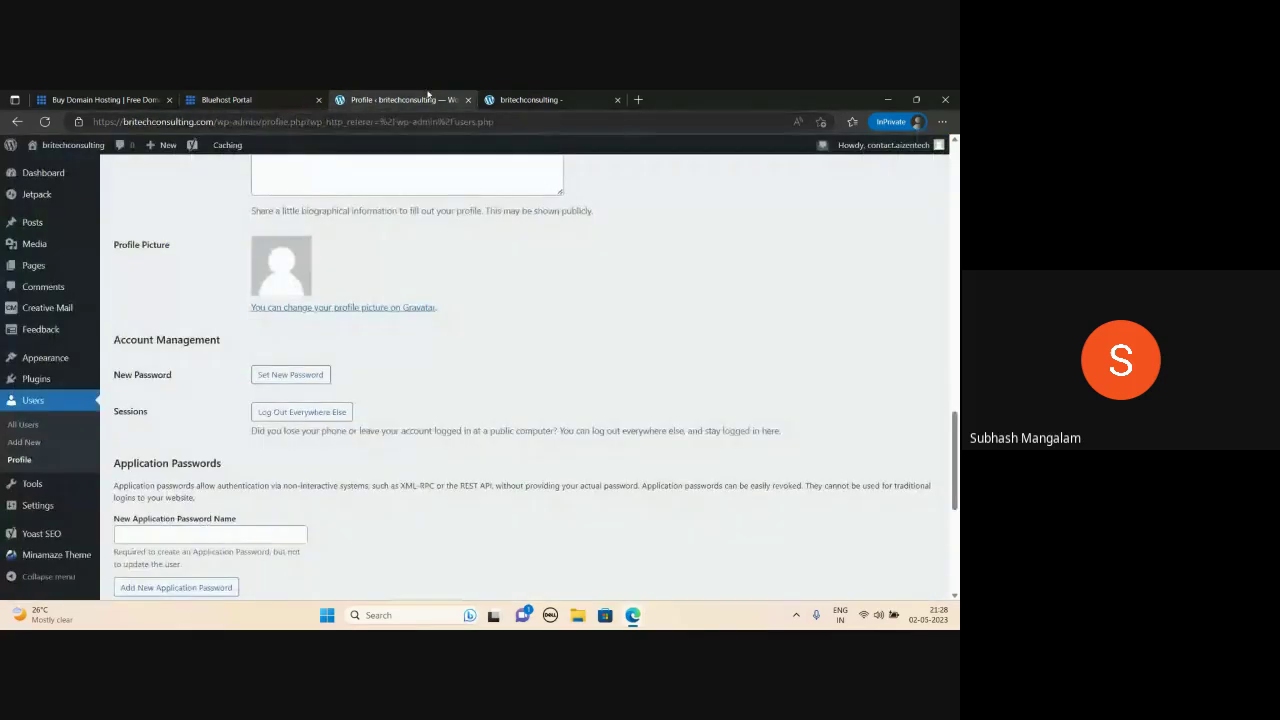
{"action": "left_click", "coordinate": [560, 98]}
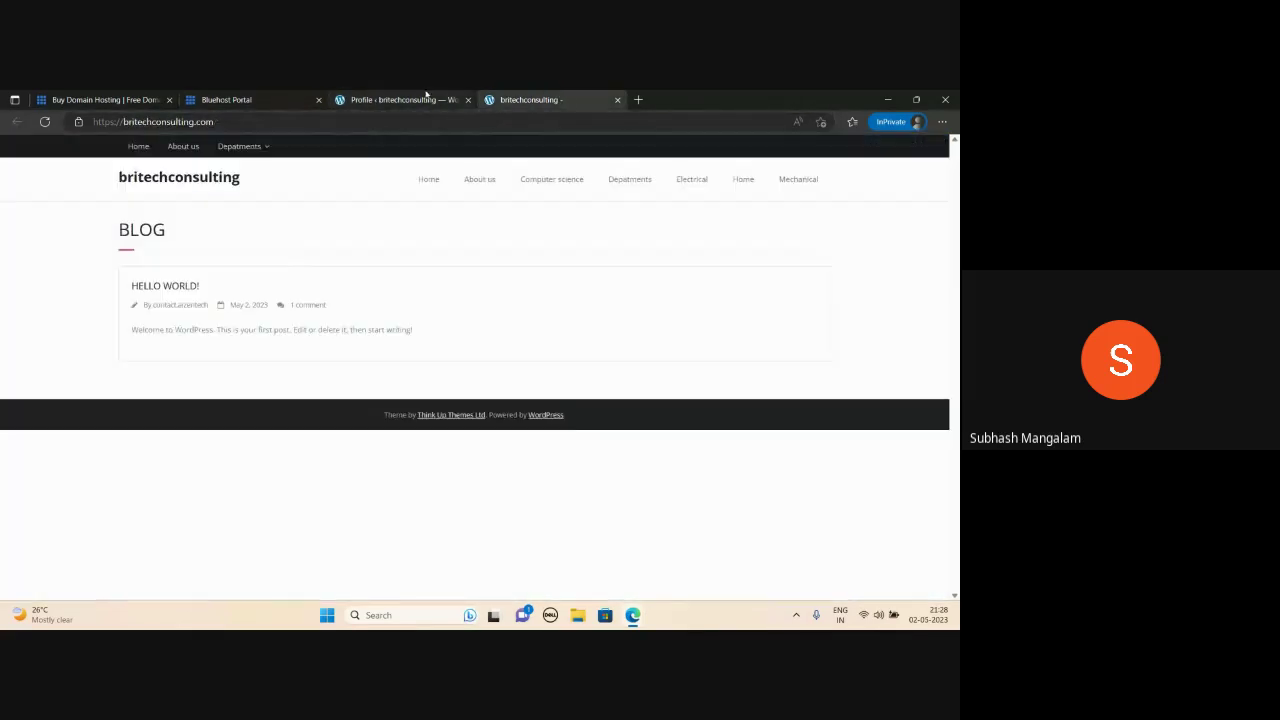
{"action": "left_click", "coordinate": [424, 98]}
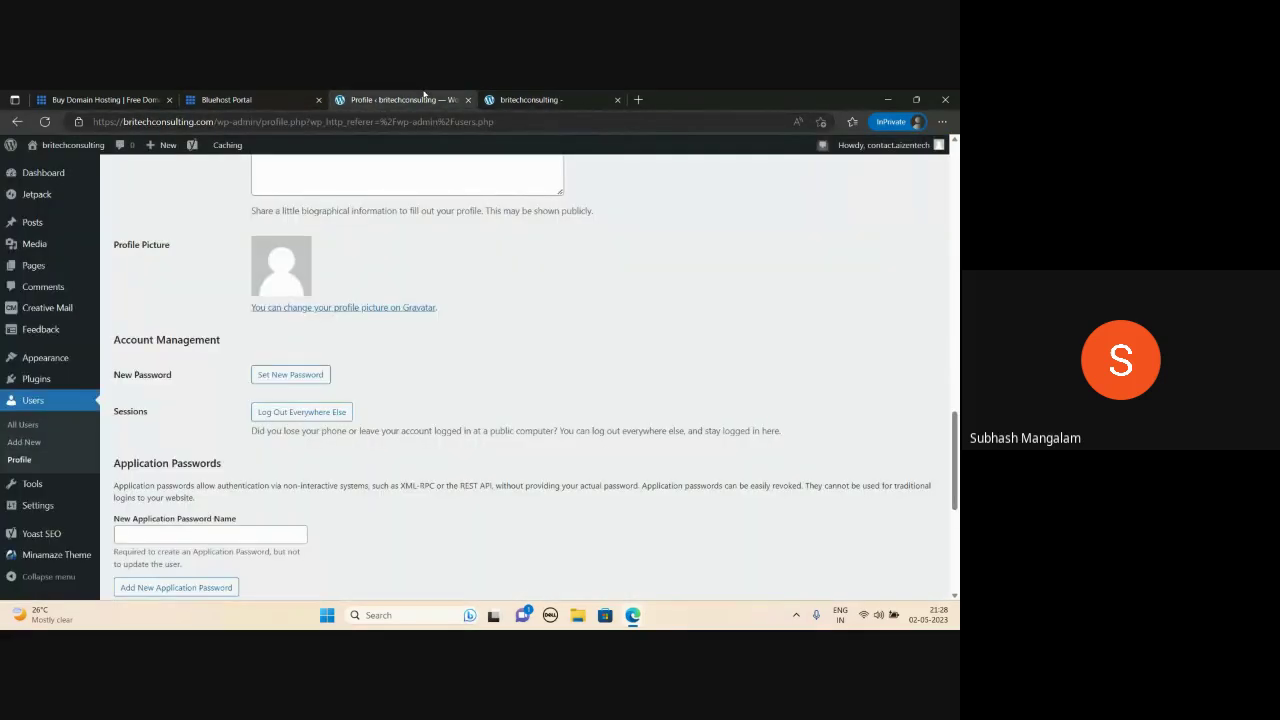
Step: Open the form for a new WordPress user from the user list and examine its fields and available roles
{"action": "left_click", "coordinate": [33, 400]}
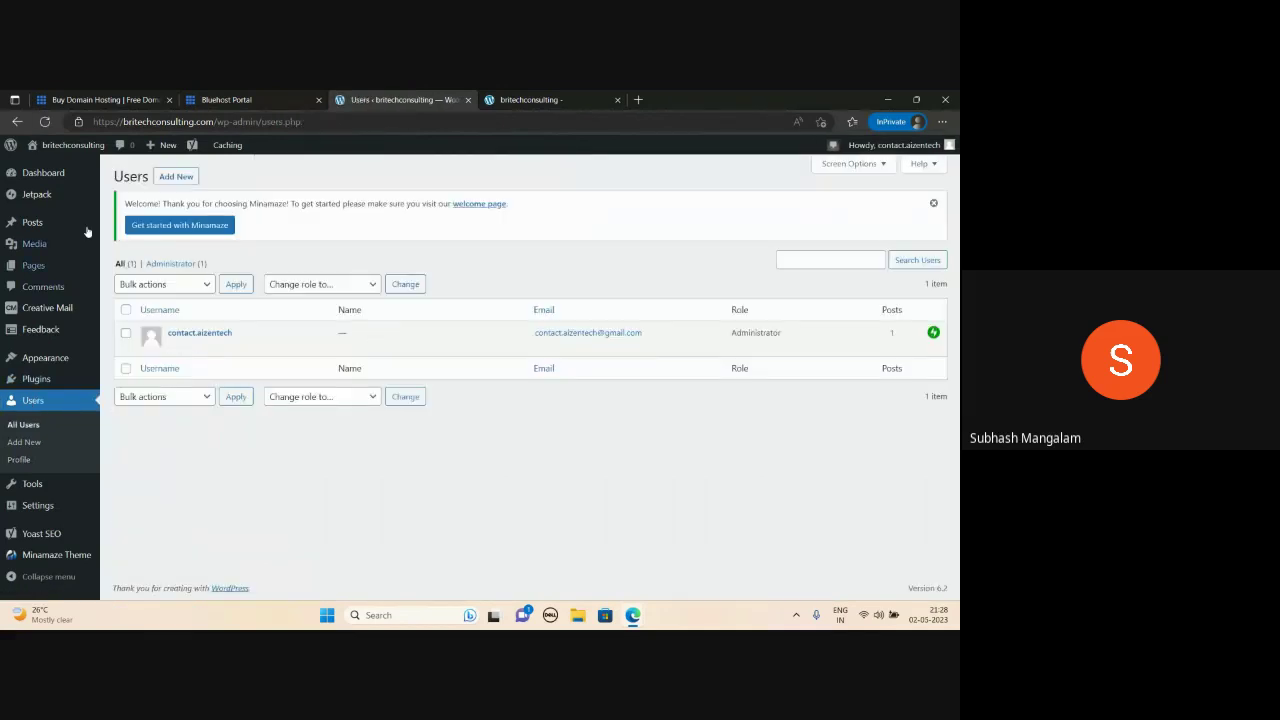
{"action": "mouse_move", "coordinate": [55, 250]}
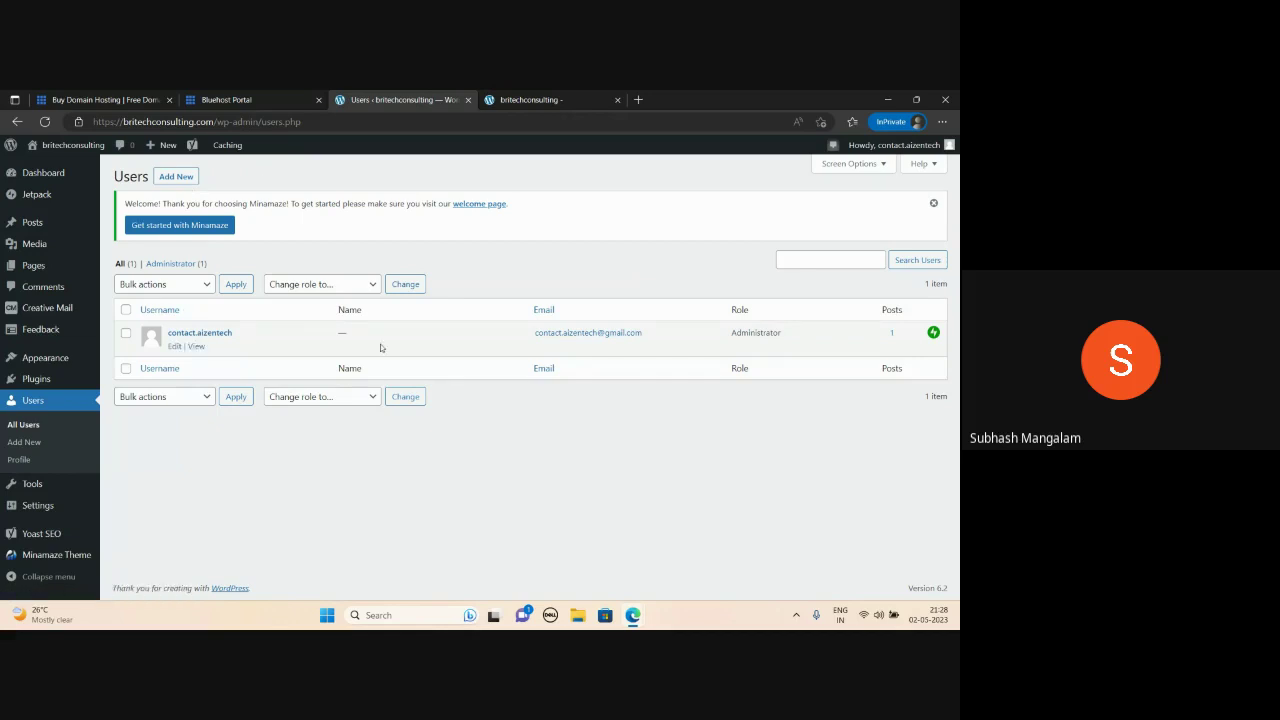
{"action": "left_click", "coordinate": [183, 179]}
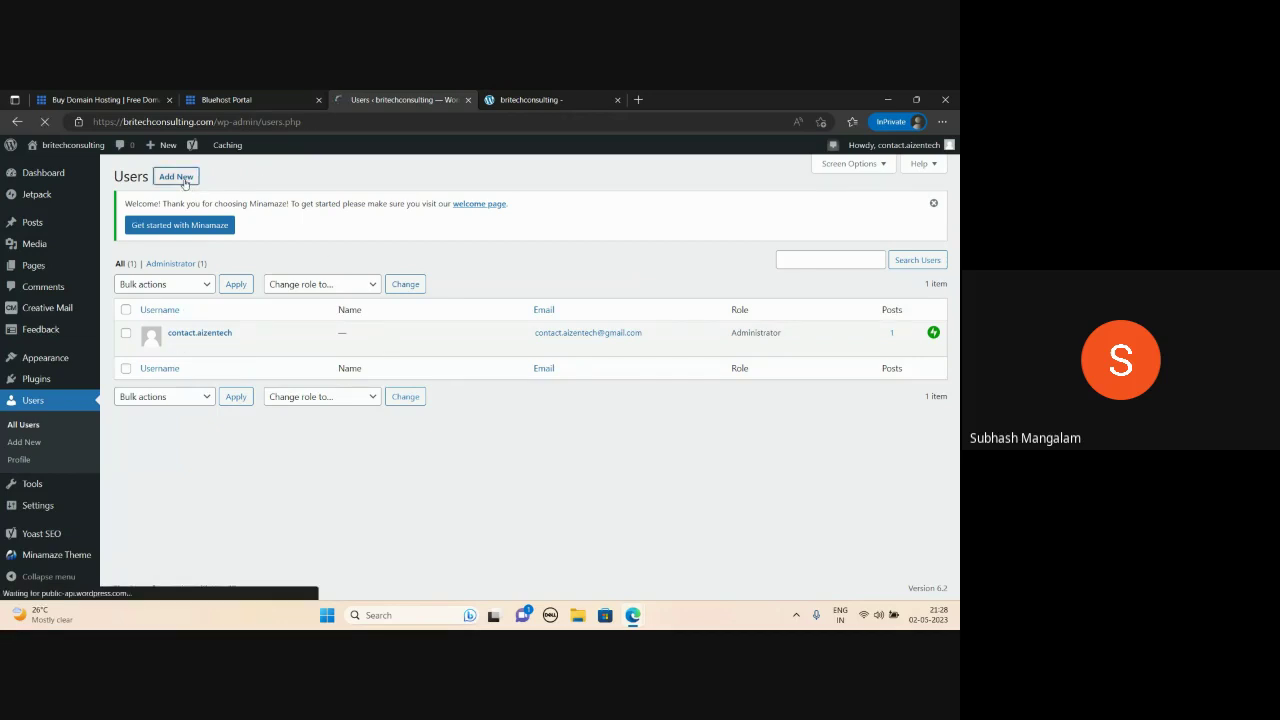
{"action": "scroll", "coordinate": [400, 354], "scroll_direction": "down", "scroll_amount": 2}
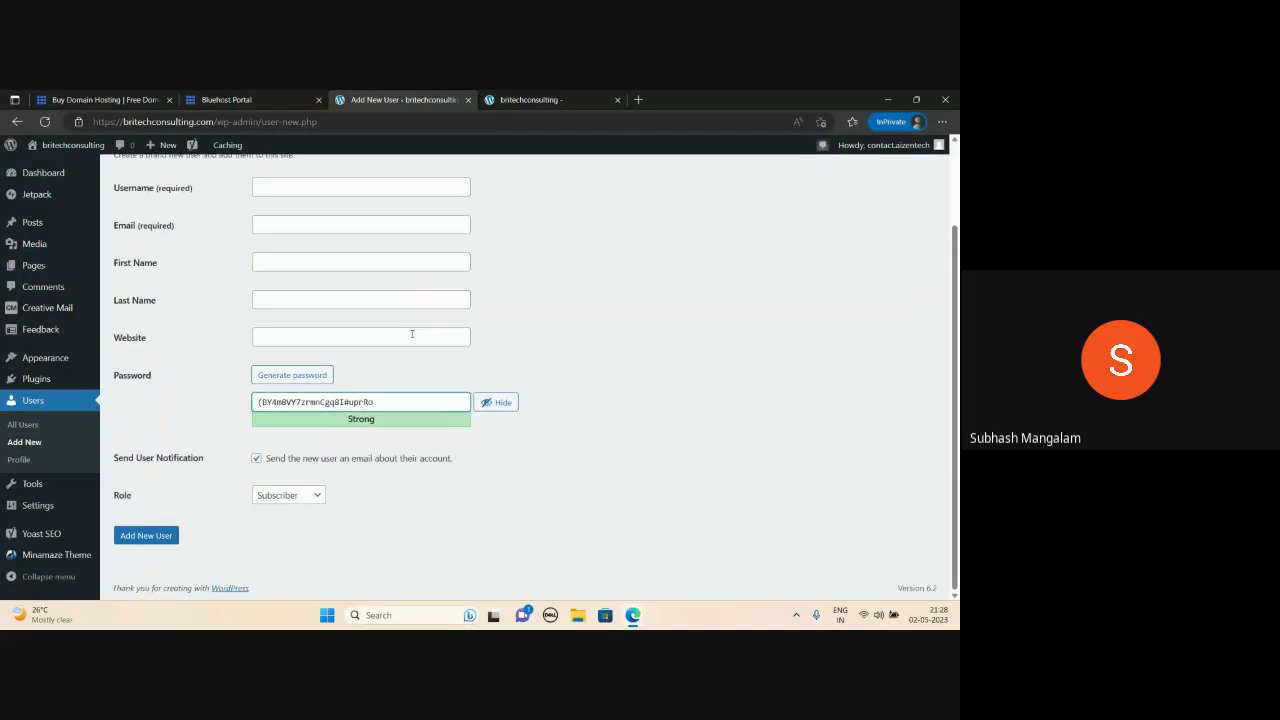
{"action": "scroll", "coordinate": [412, 334], "scroll_direction": "up", "scroll_amount": 2}
{"action": "scroll", "coordinate": [412, 333], "scroll_direction": "down", "scroll_amount": 2}
{"action": "left_click", "coordinate": [288, 495]}
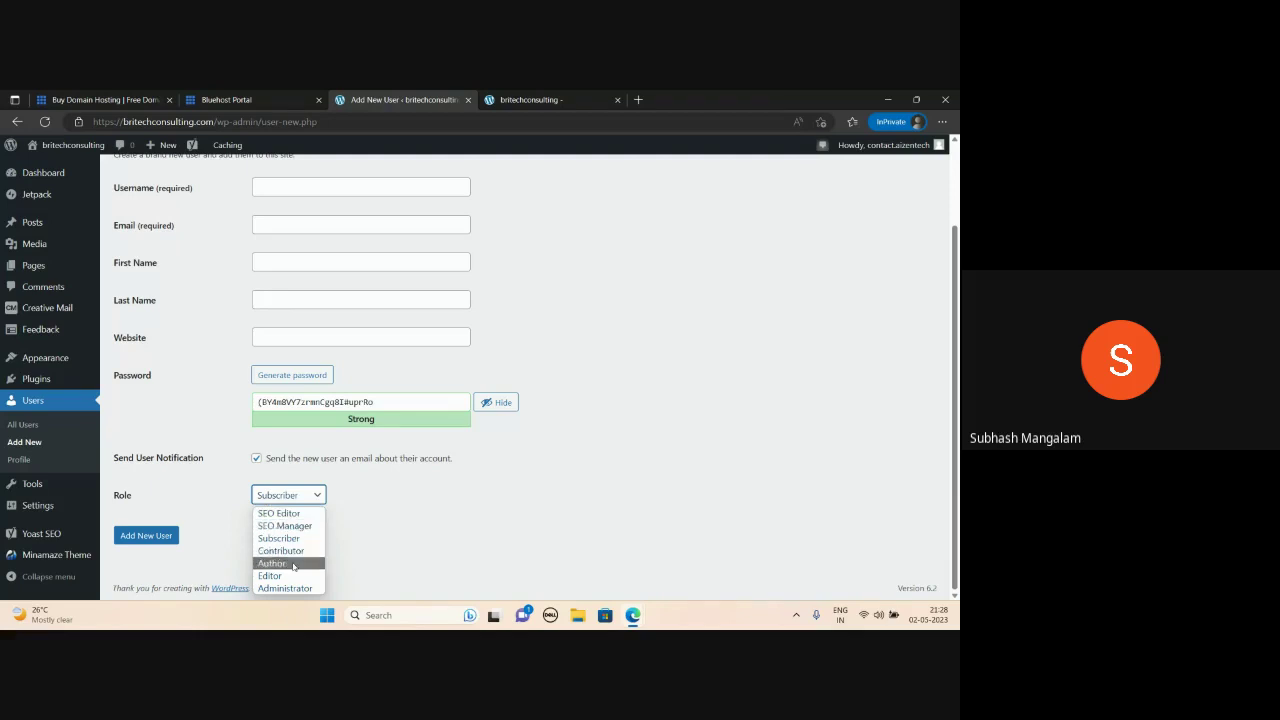
{"action": "left_click", "coordinate": [414, 557]}
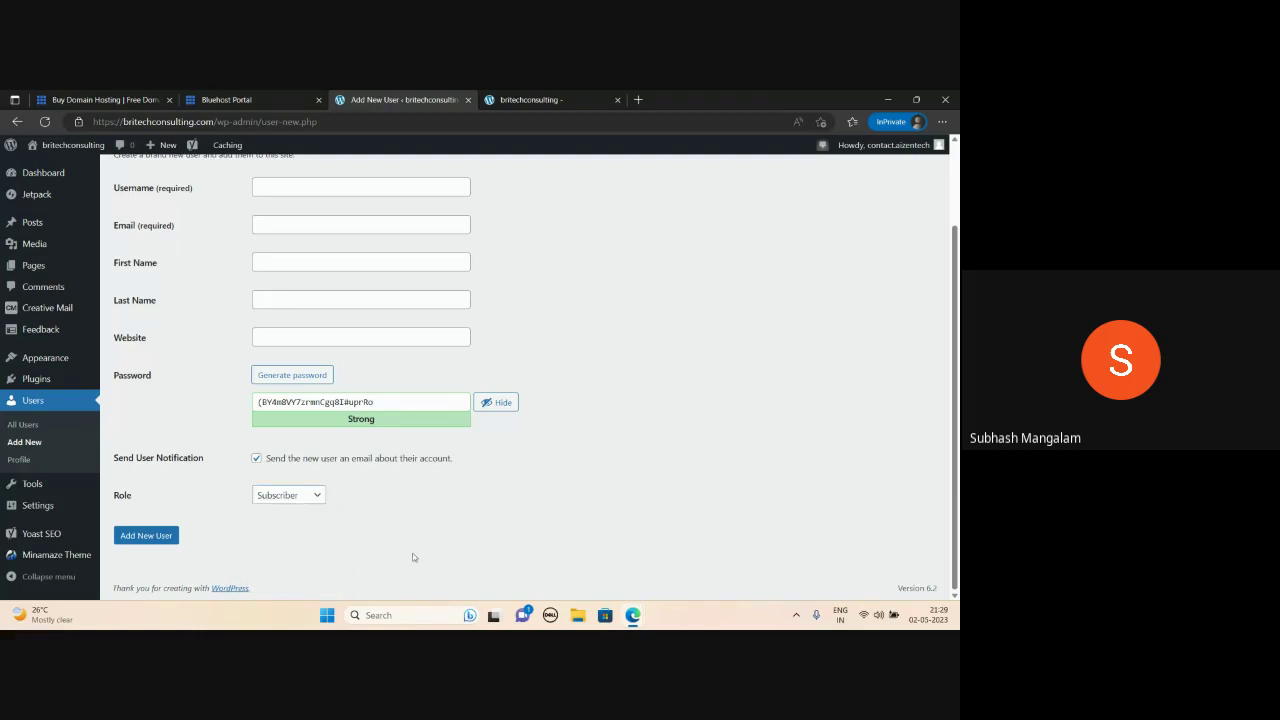
Step: Return to the Bluehost Portal and view the account's domains under My Domains
{"action": "left_click", "coordinate": [232, 98]}
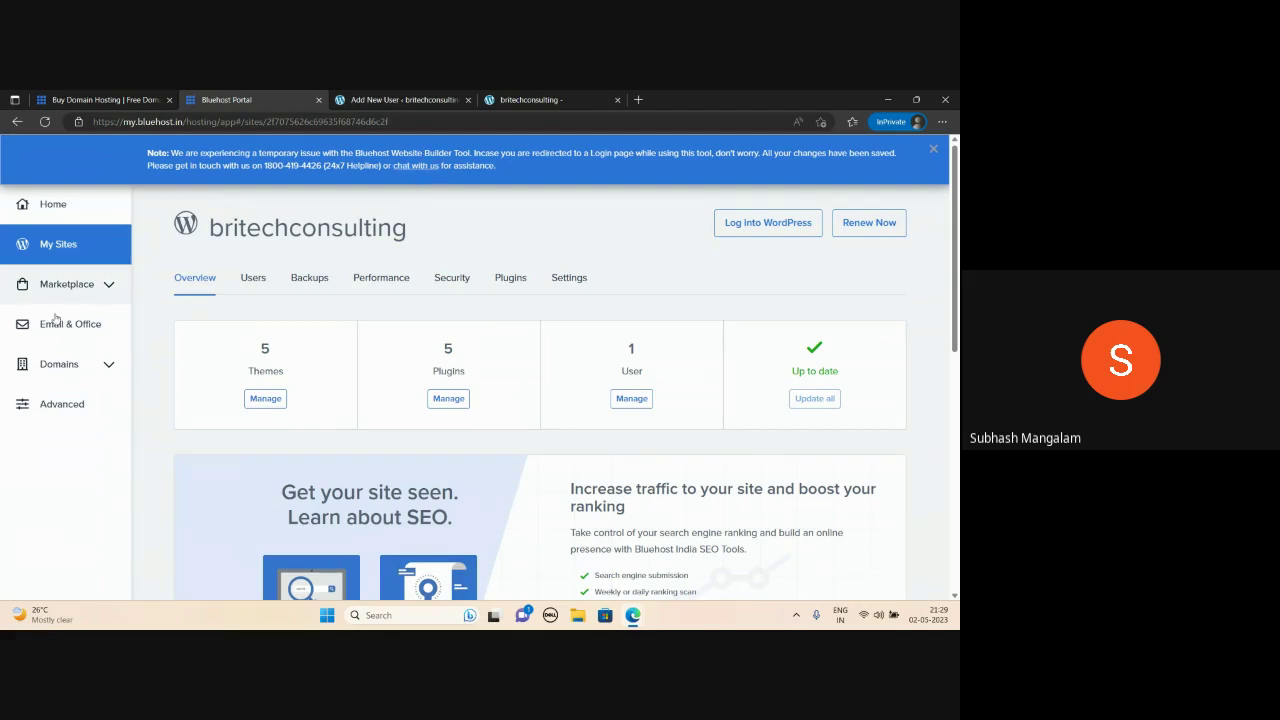
{"action": "left_click", "coordinate": [77, 367]}
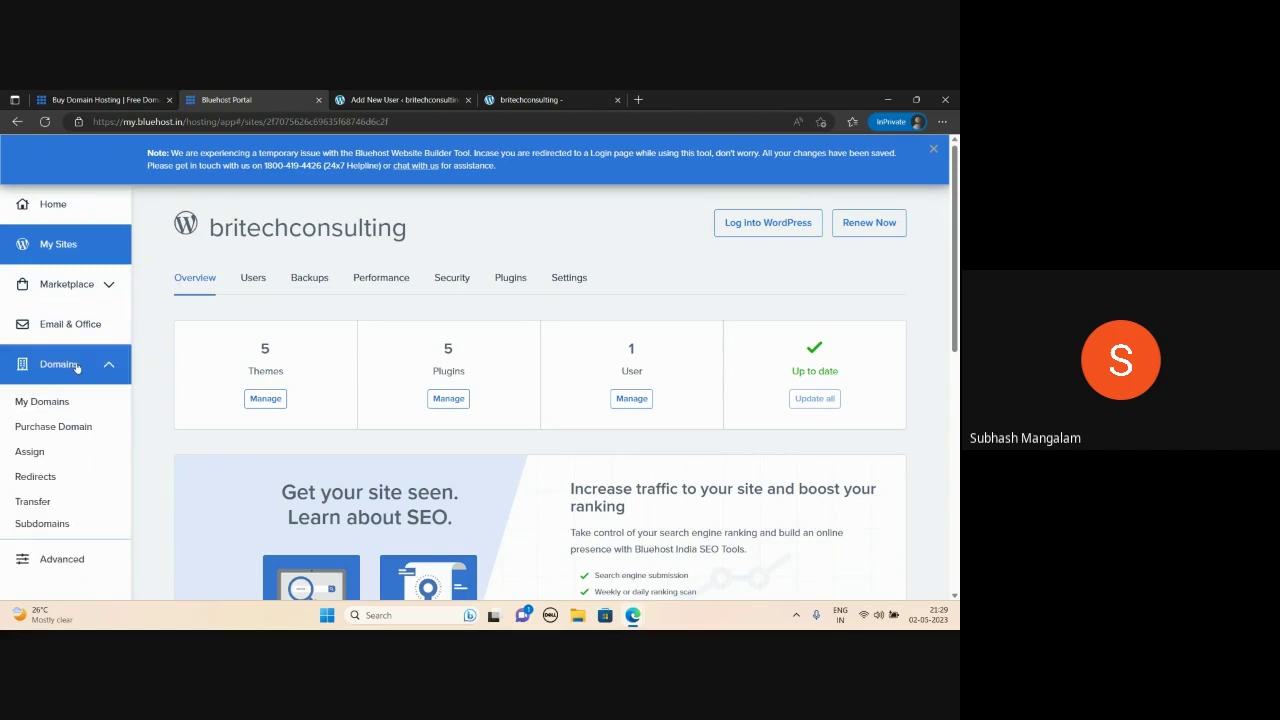
{"action": "left_click", "coordinate": [45, 402]}
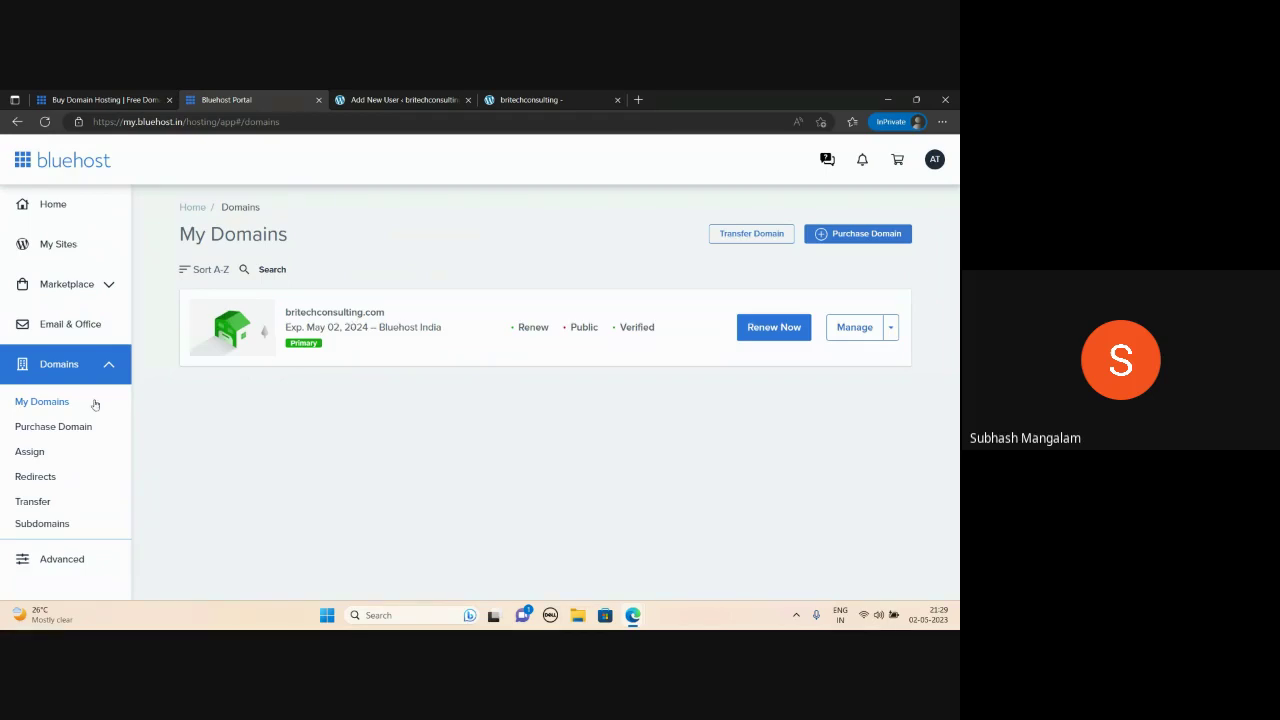
Step: Add the subdomain conference under britechconsulting.com, leaving its home folder field blank
{"action": "left_click", "coordinate": [48, 524]}
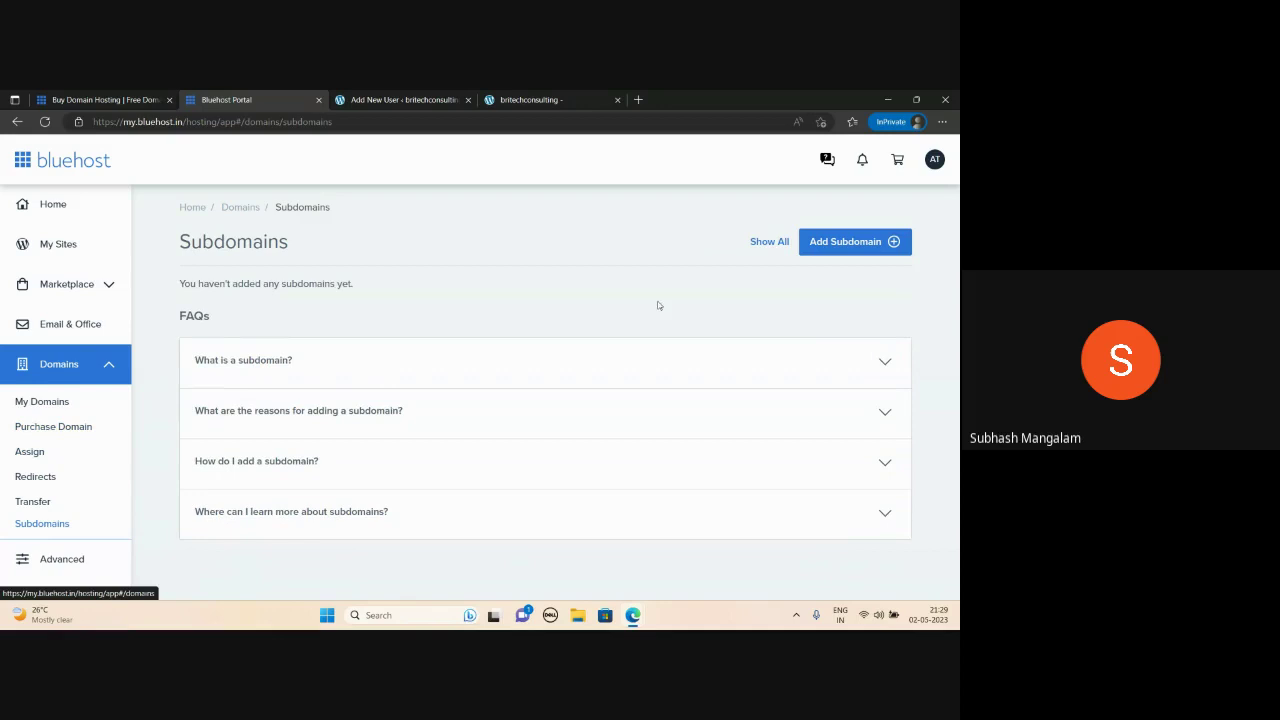
{"action": "left_click", "coordinate": [845, 245]}
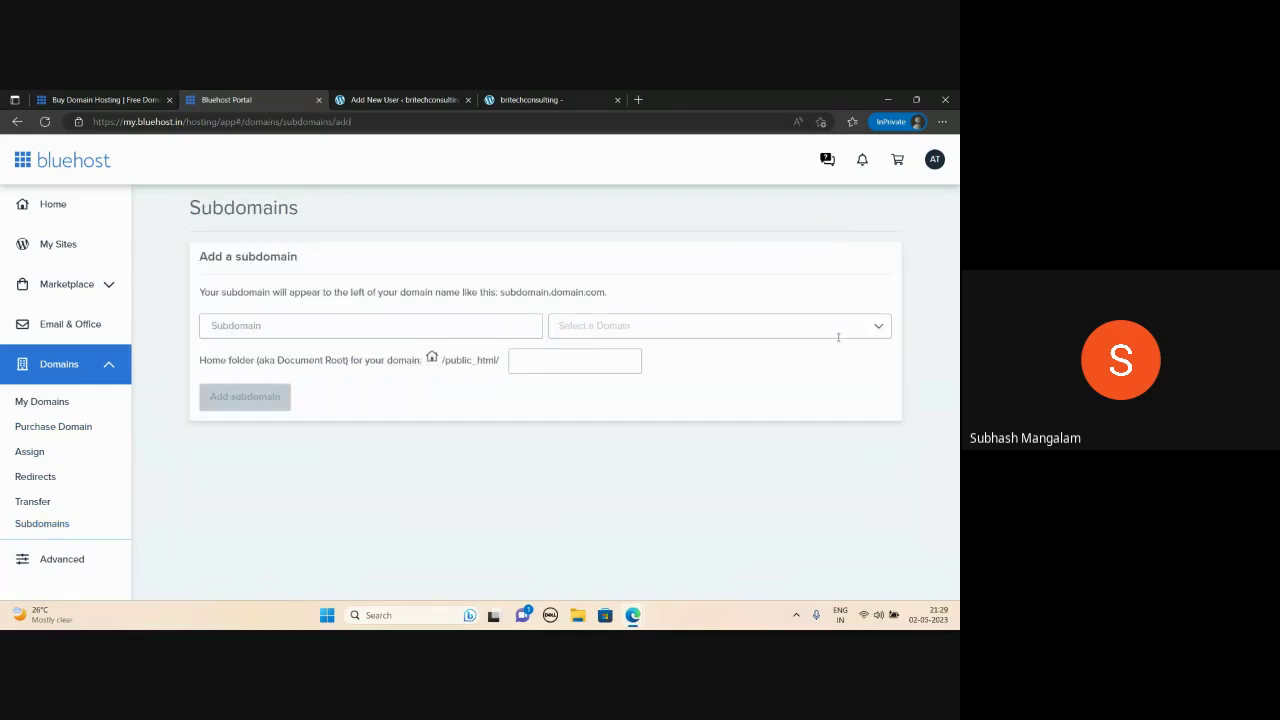
{"action": "left_click", "coordinate": [878, 327]}
{"action": "left_click", "coordinate": [672, 366]}
{"action": "left_click", "coordinate": [295, 325]}
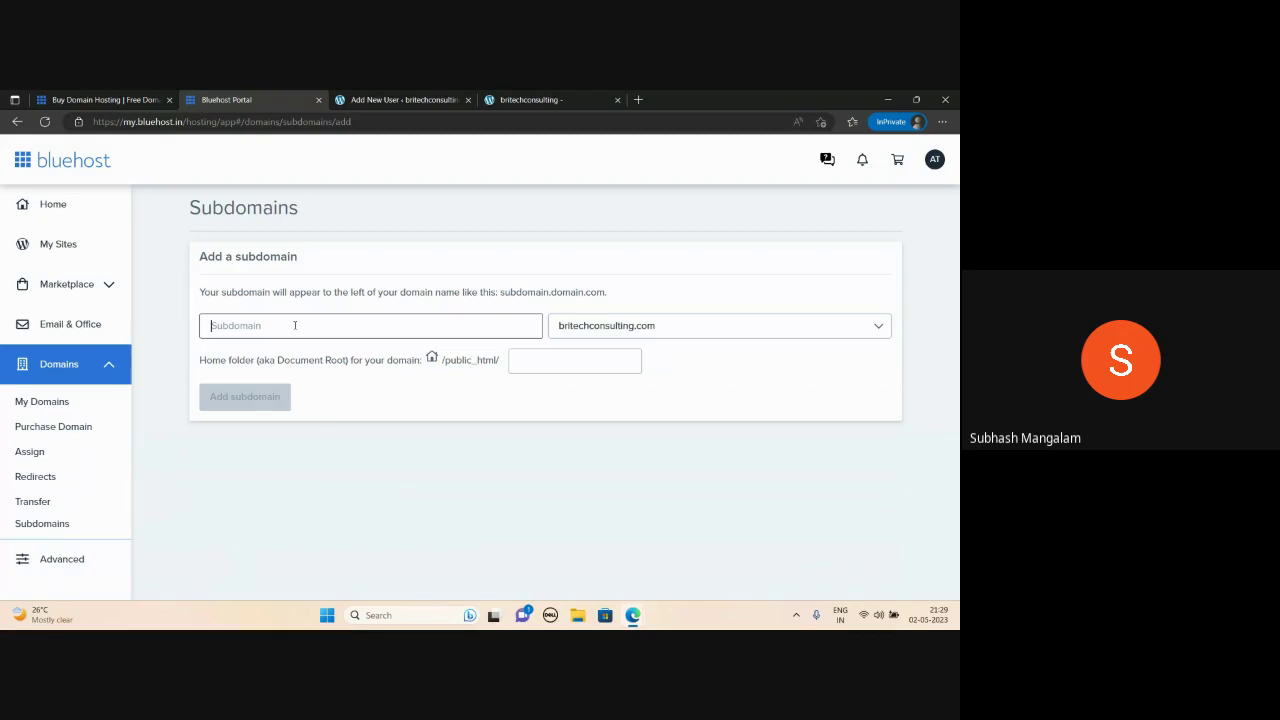
{"action": "type", "text": "co"}
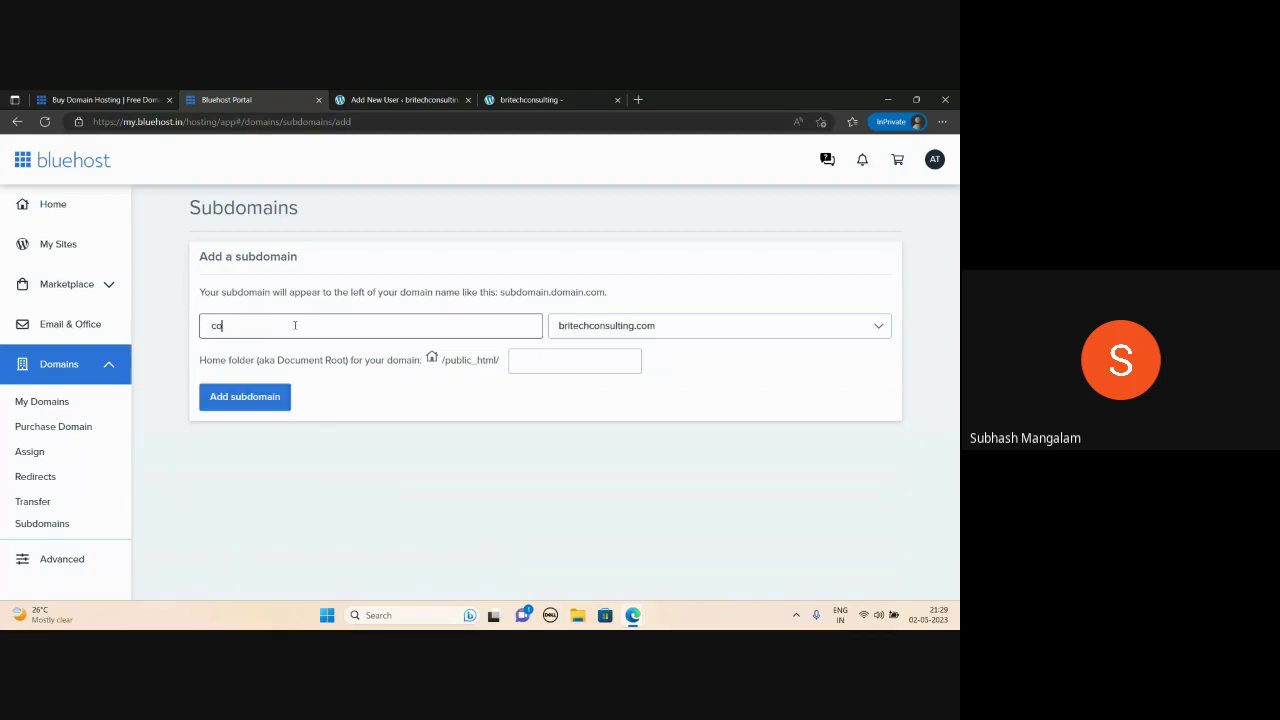
{"action": "type", "text": "nference"}
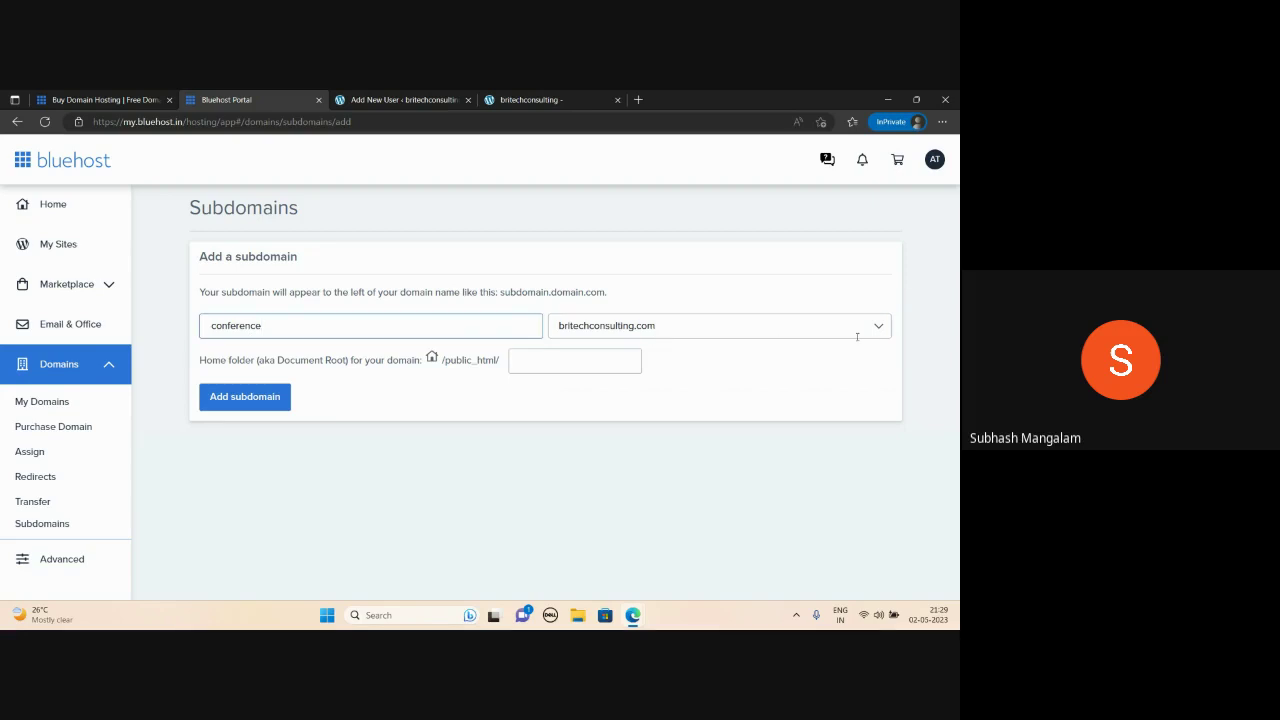
{"action": "left_click", "coordinate": [276, 401]}
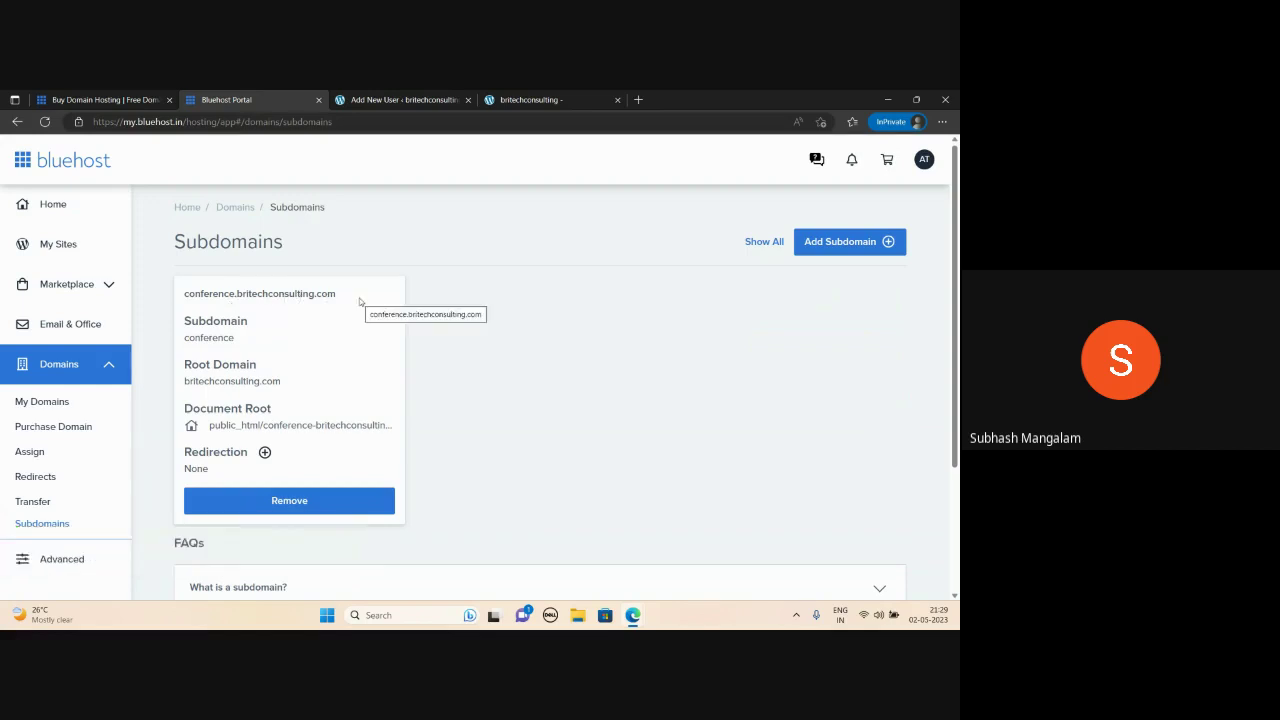
Step: Start creating a new WordPress site from My Sites, with the name Conference and the tagline International Conference
{"action": "left_click", "coordinate": [72, 250]}
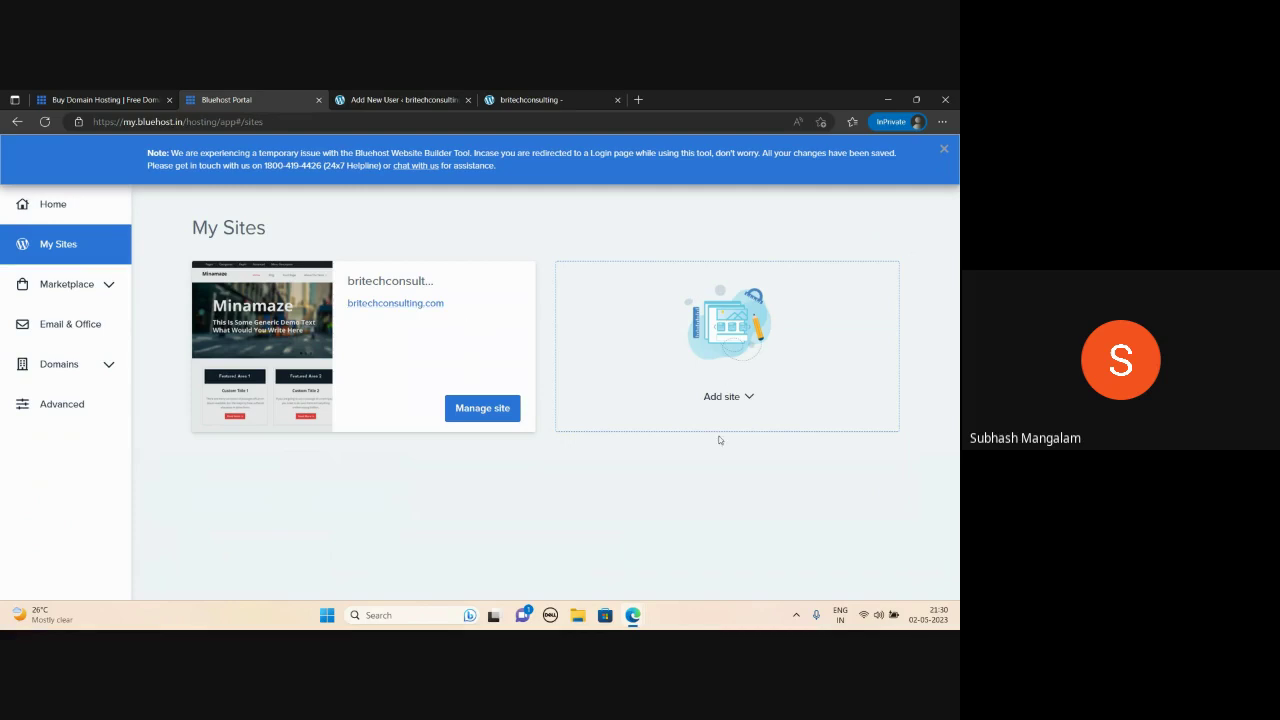
{"action": "left_click", "coordinate": [736, 398]}
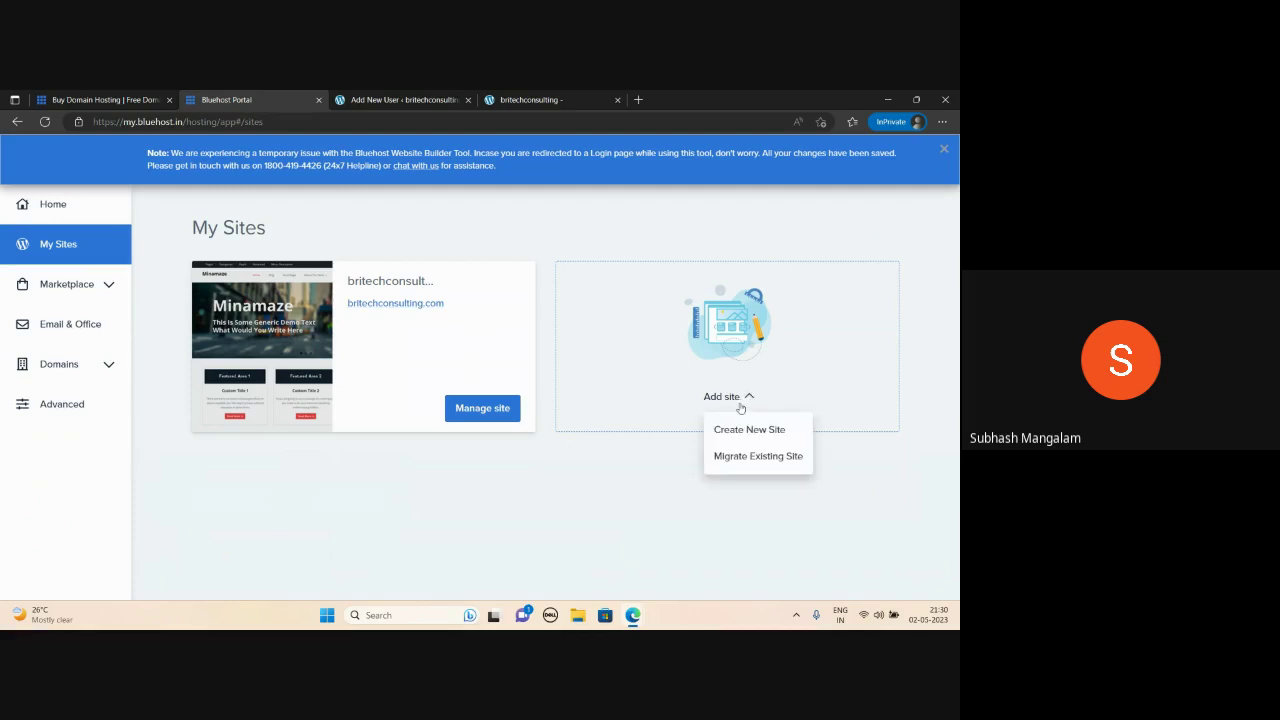
{"action": "left_click", "coordinate": [752, 431]}
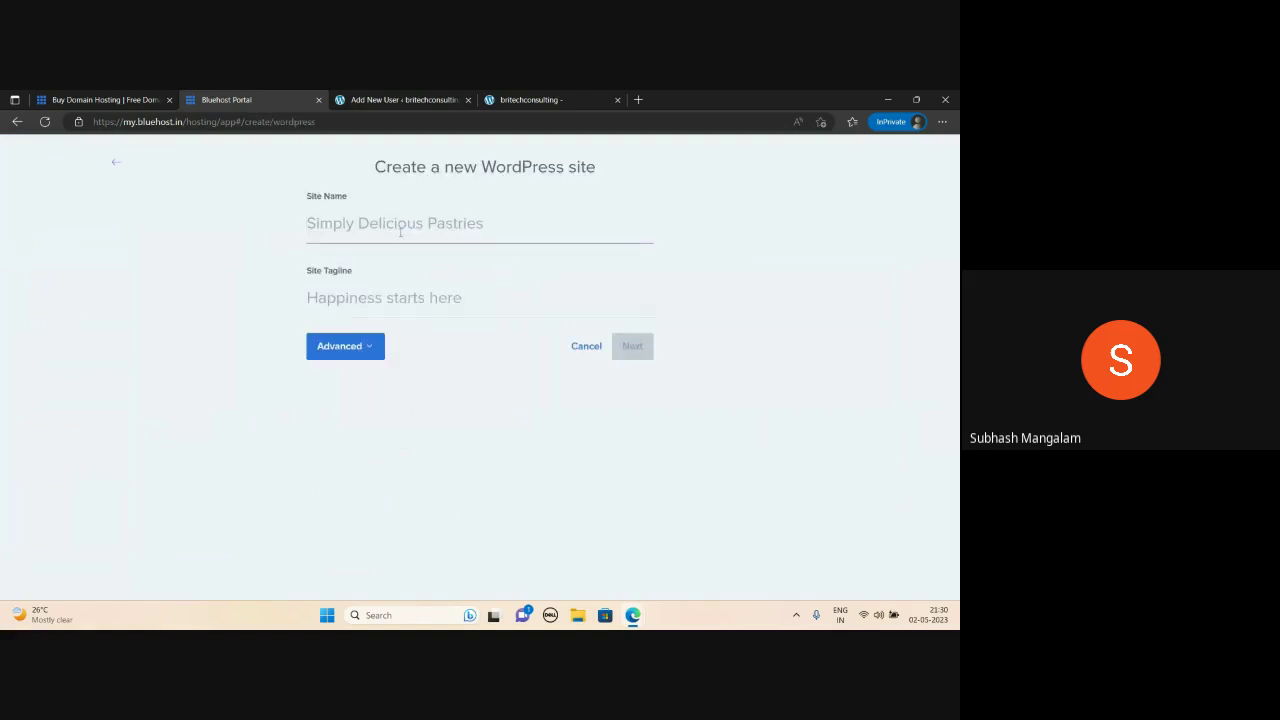
{"action": "type", "text": "Conference"}
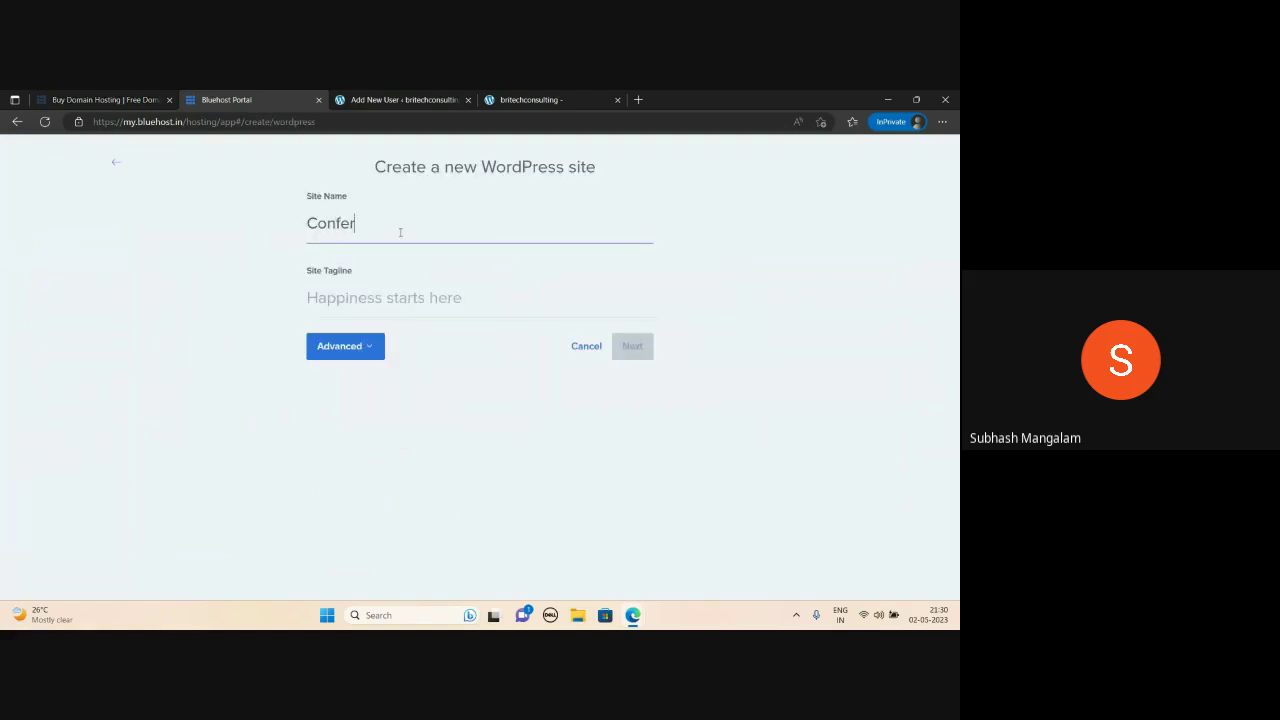
{"action": "left_click", "coordinate": [378, 297]}
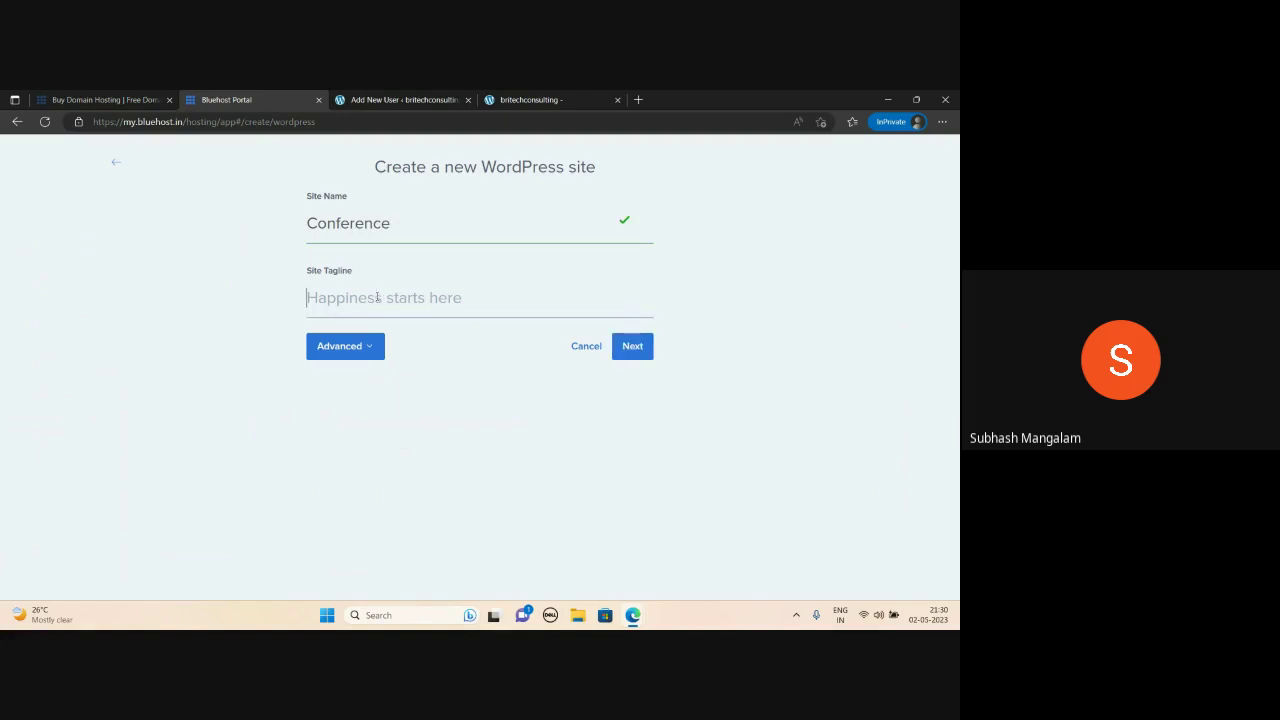
{"action": "type", "text": "INternation"}
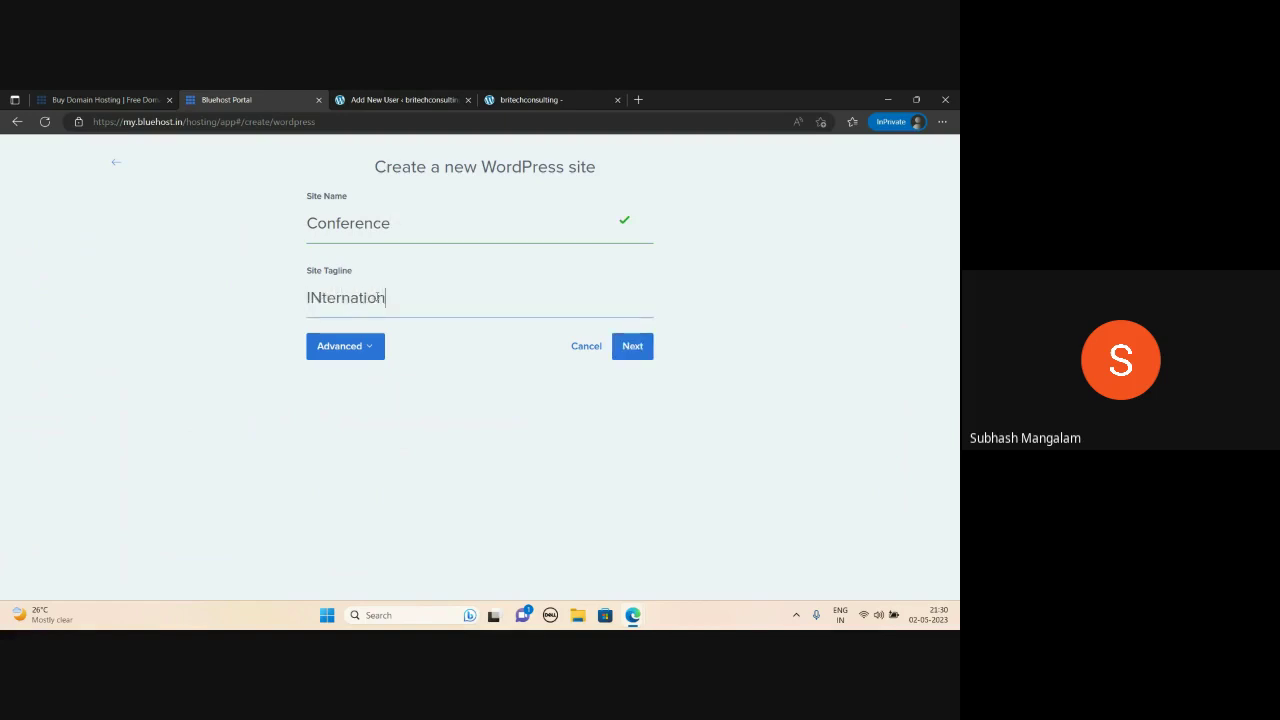
{"action": "type", "text": "al Conference"}
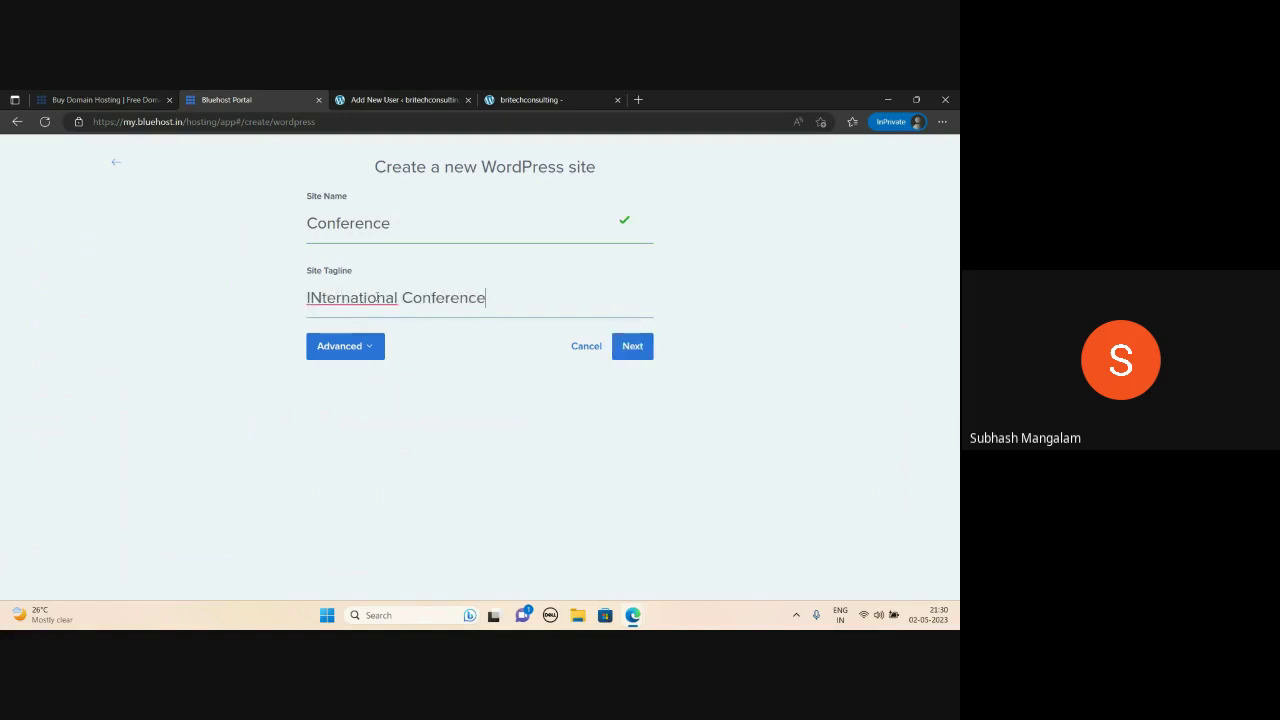
{"action": "left_click", "coordinate": [320, 297]}
{"action": "key", "text": "BackSpace"}
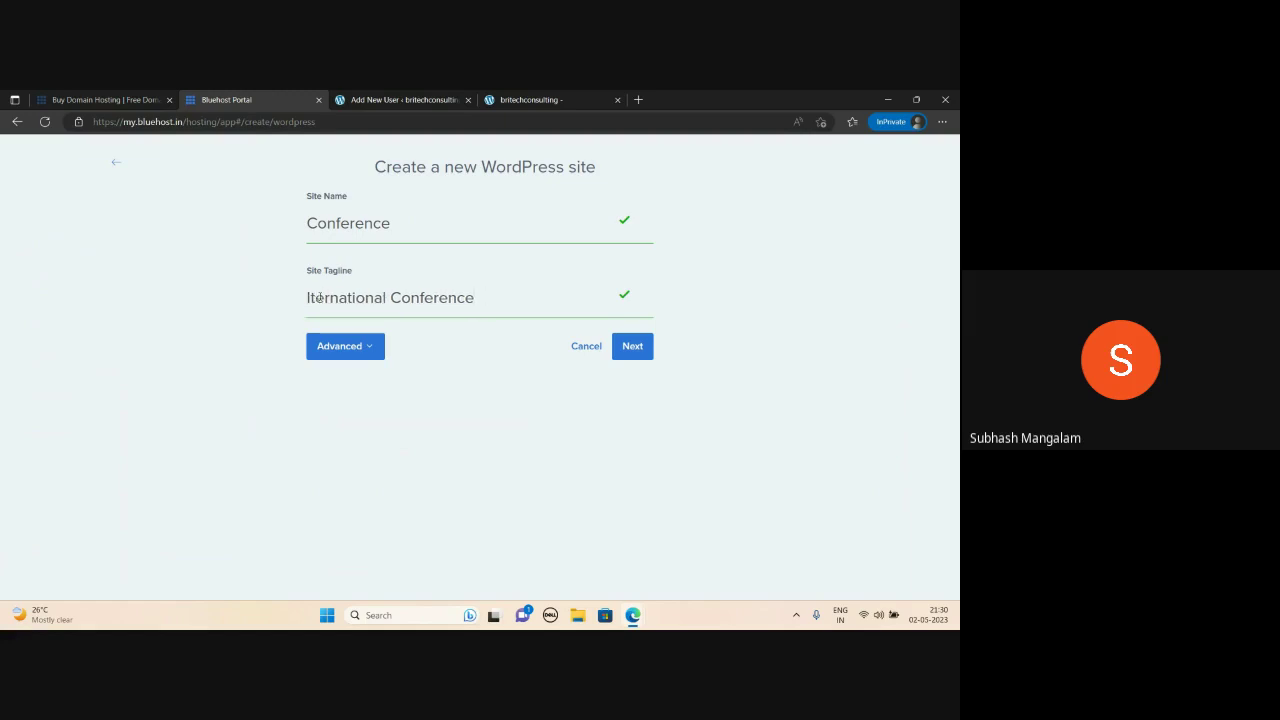
{"action": "type", "text": "n"}
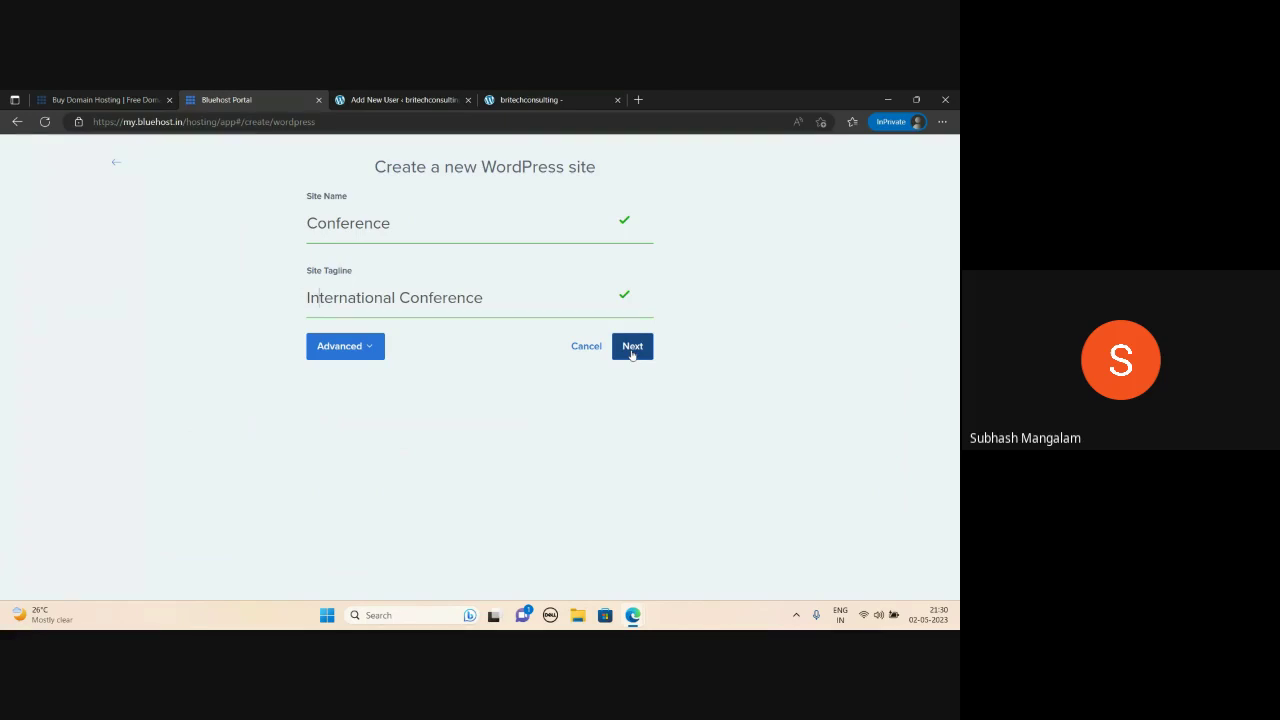
Step: In the site's advanced settings, fill in the admin's email address and set the WordPress admin username to conference
{"action": "left_click", "coordinate": [374, 347]}
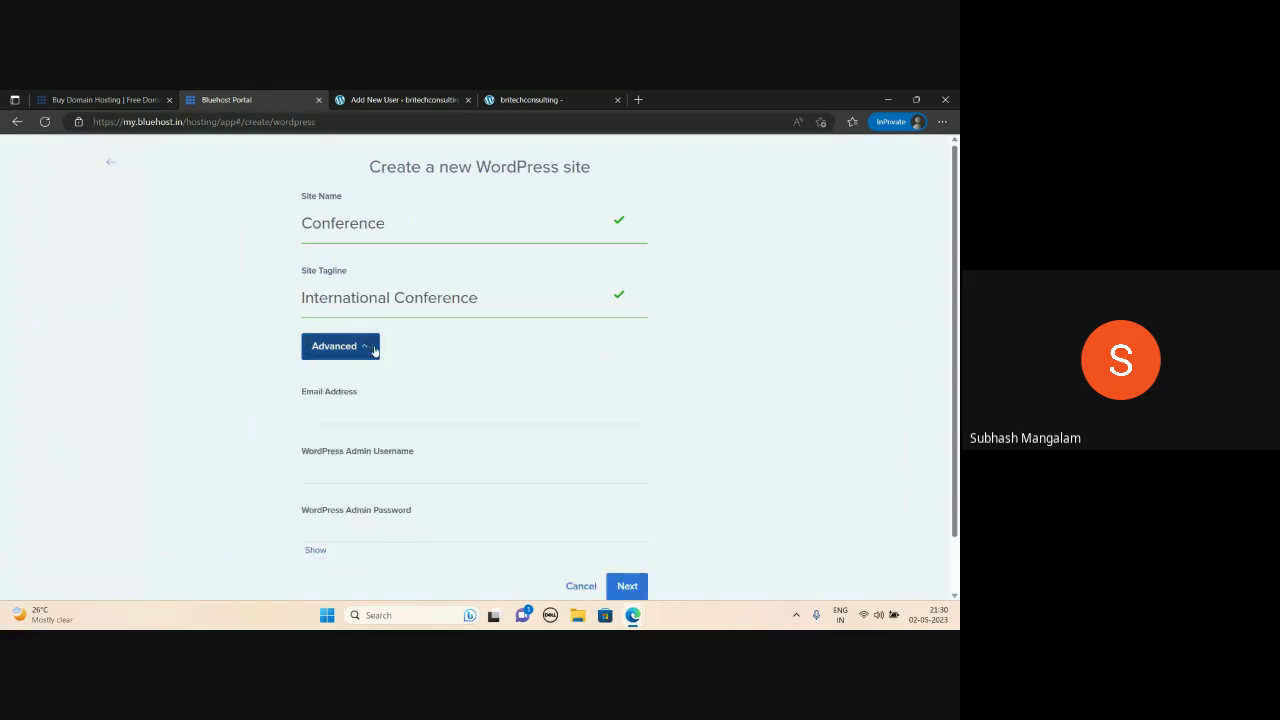
{"action": "left_click", "coordinate": [375, 410]}
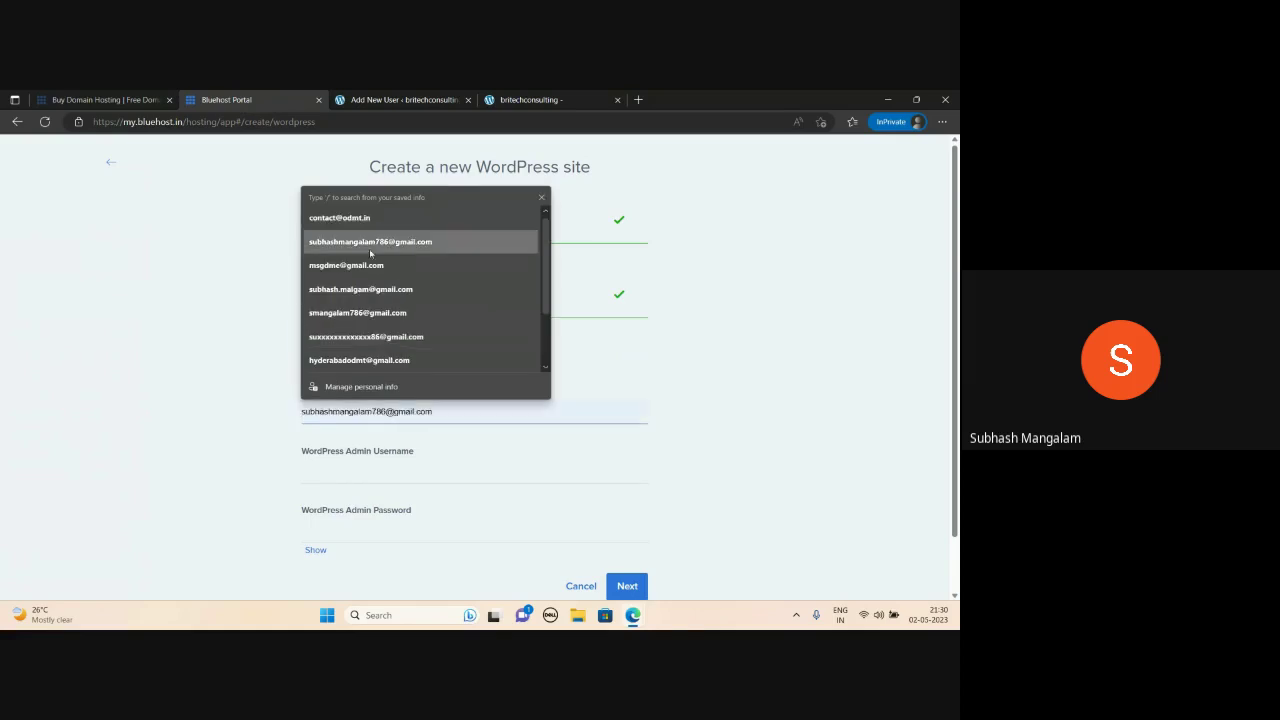
{"action": "left_click", "coordinate": [390, 243]}
{"action": "scroll", "coordinate": [420, 388], "scroll_direction": "down", "scroll_amount": 1}
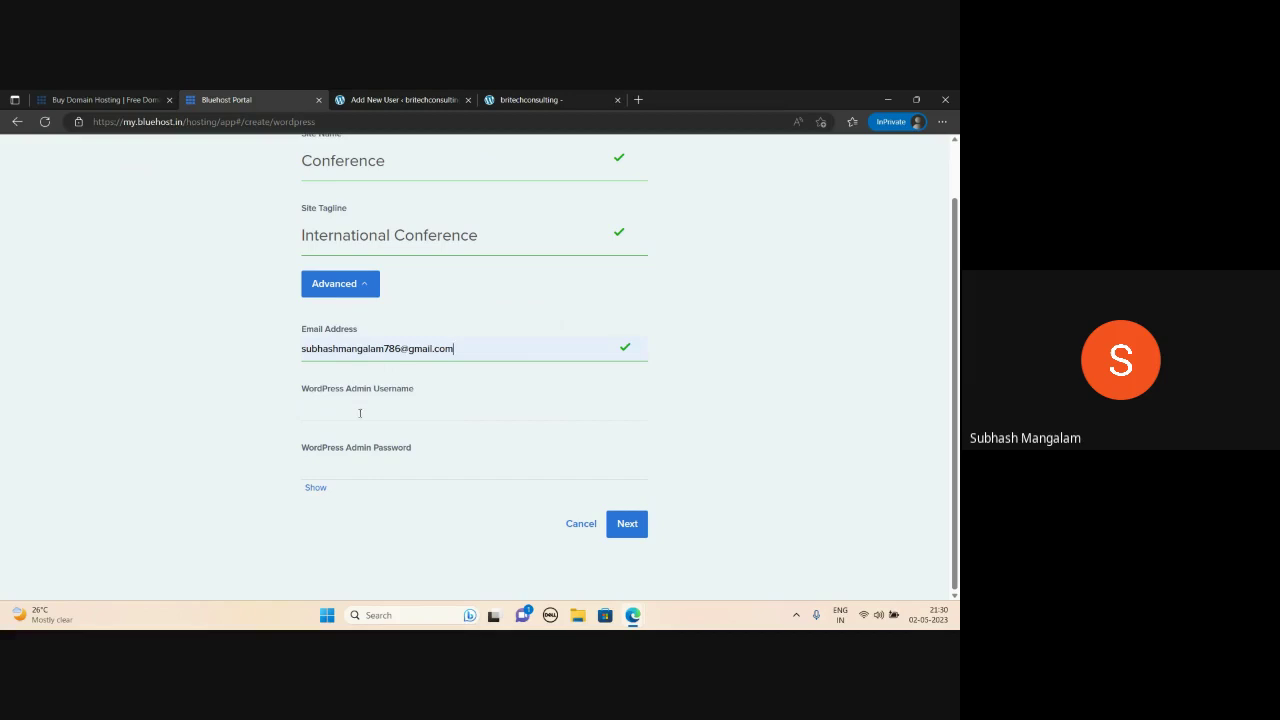
{"action": "left_click", "coordinate": [360, 413]}
{"action": "type", "text": "conference"}
Step: Enter the WordPress admin password, reveal it to check the entries, and continue to the domain choice
{"action": "left_click", "coordinate": [351, 470]}
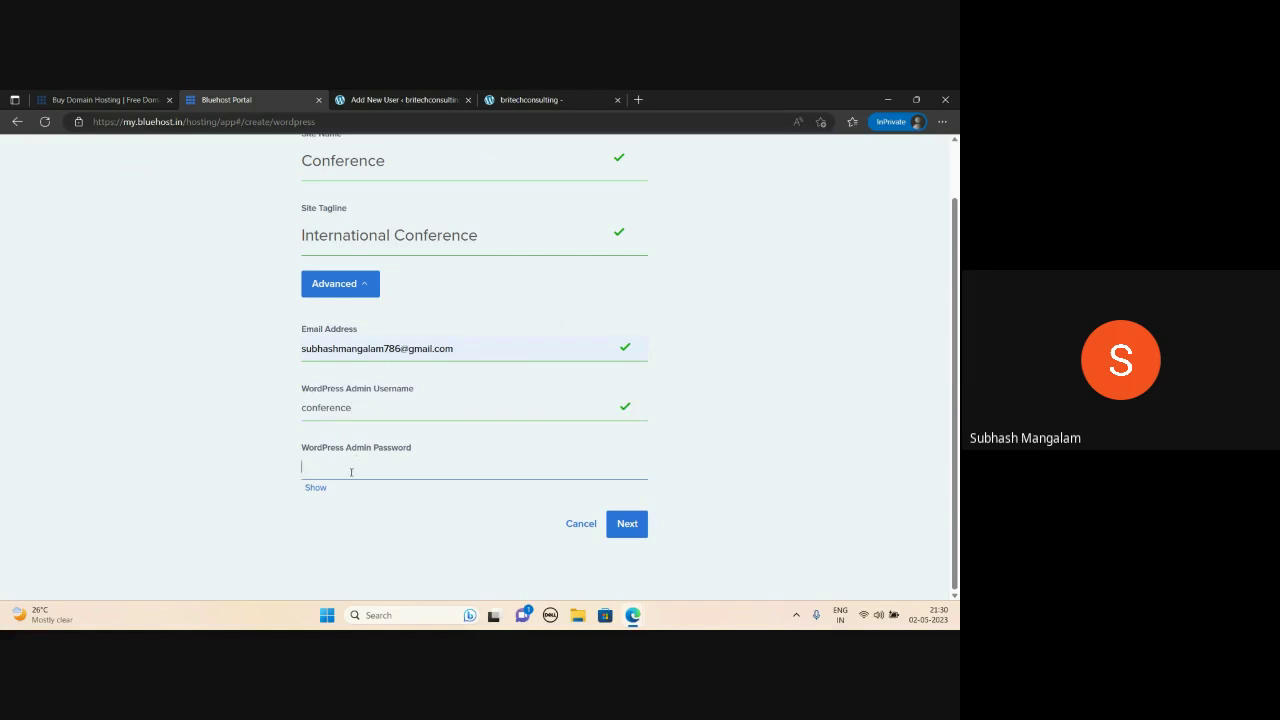
{"action": "type", "text": "************"}
{"action": "left_click", "coordinate": [314, 487]}
{"action": "scroll", "coordinate": [342, 433], "scroll_direction": "up", "scroll_amount": 1}
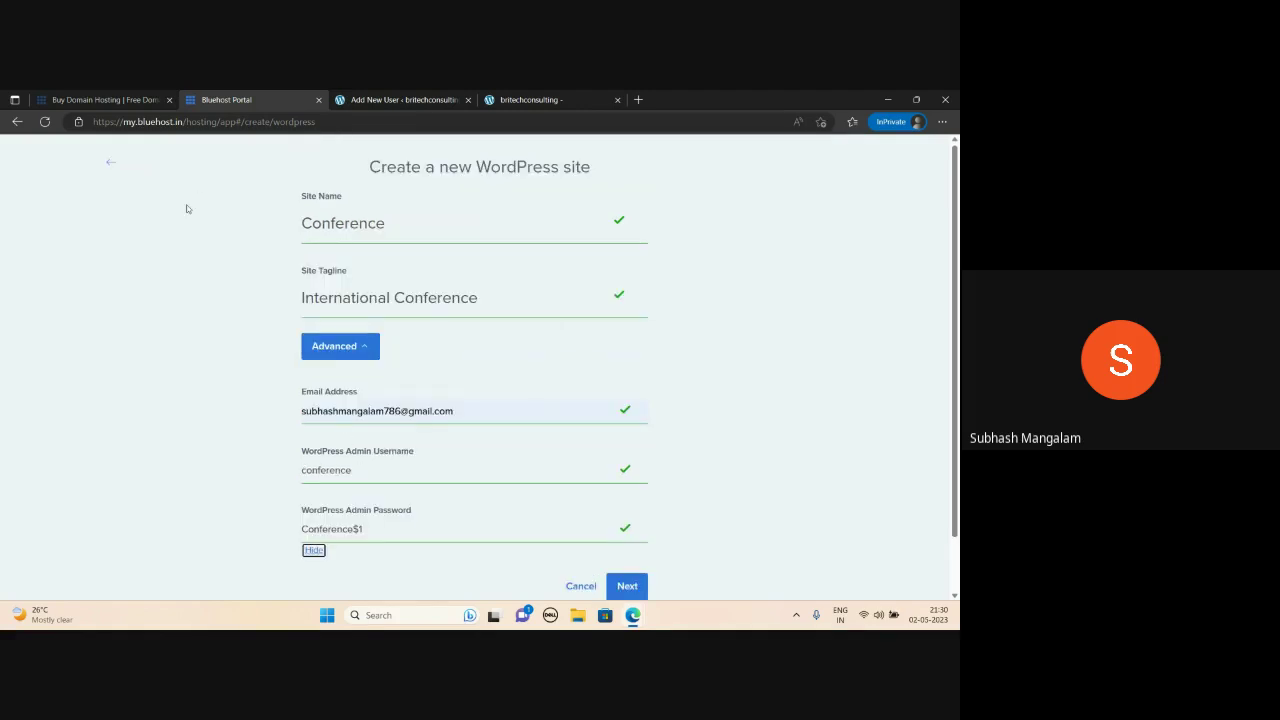
{"action": "scroll", "coordinate": [198, 226], "scroll_direction": "down", "scroll_amount": 2}
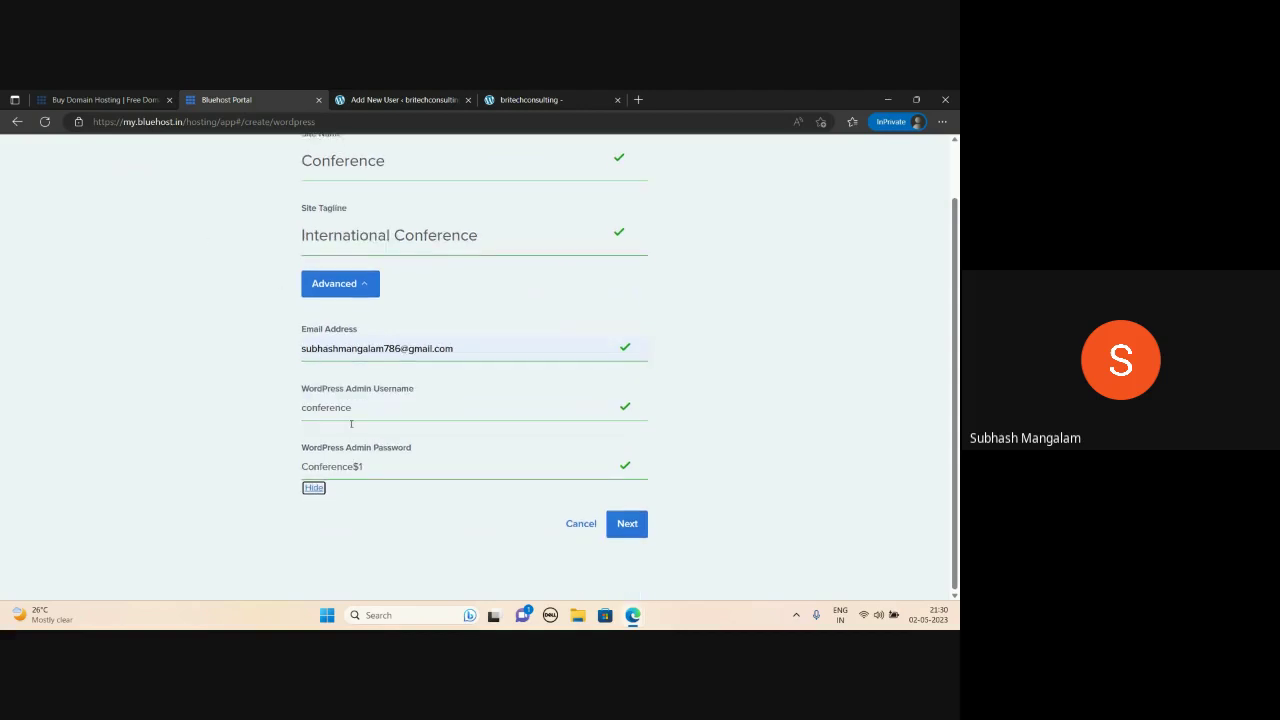
{"action": "left_click", "coordinate": [624, 524]}
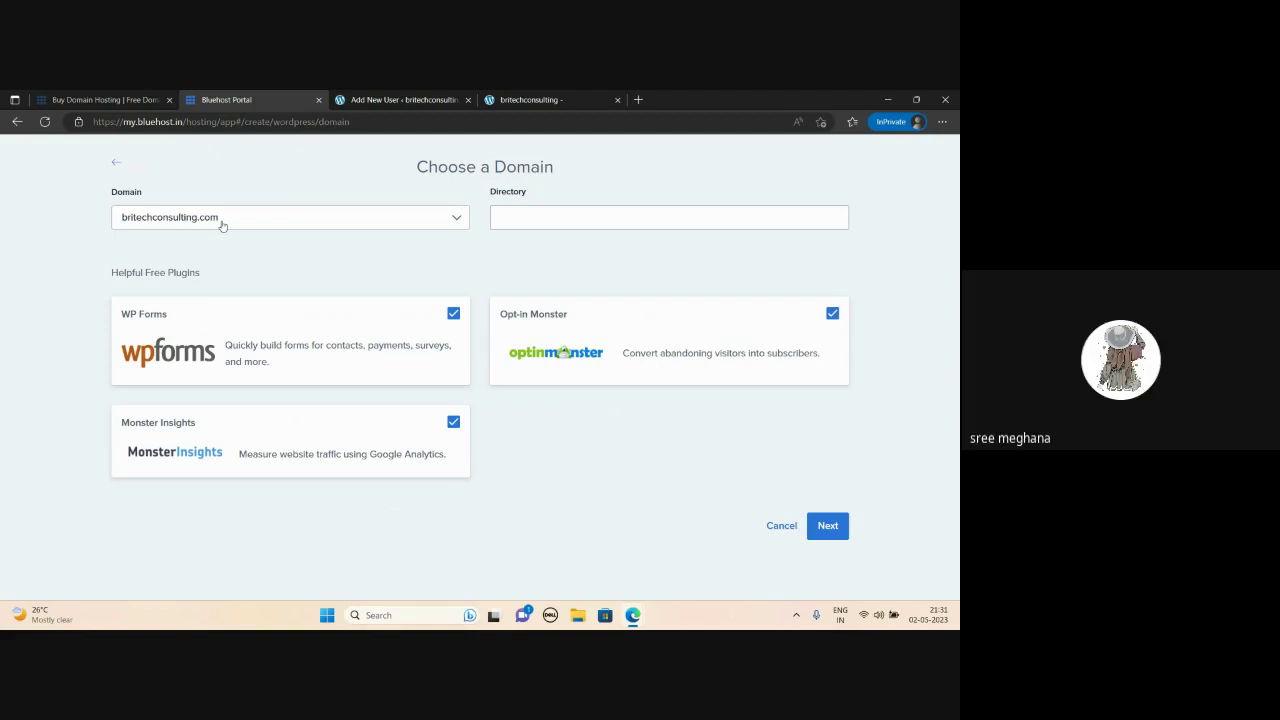
Step: Assign conference.britechconsulting.com to the new site, deselect WP Forms, Opt-in Monster and Monster Insights, and start the site setup
{"action": "left_click", "coordinate": [452, 218]}
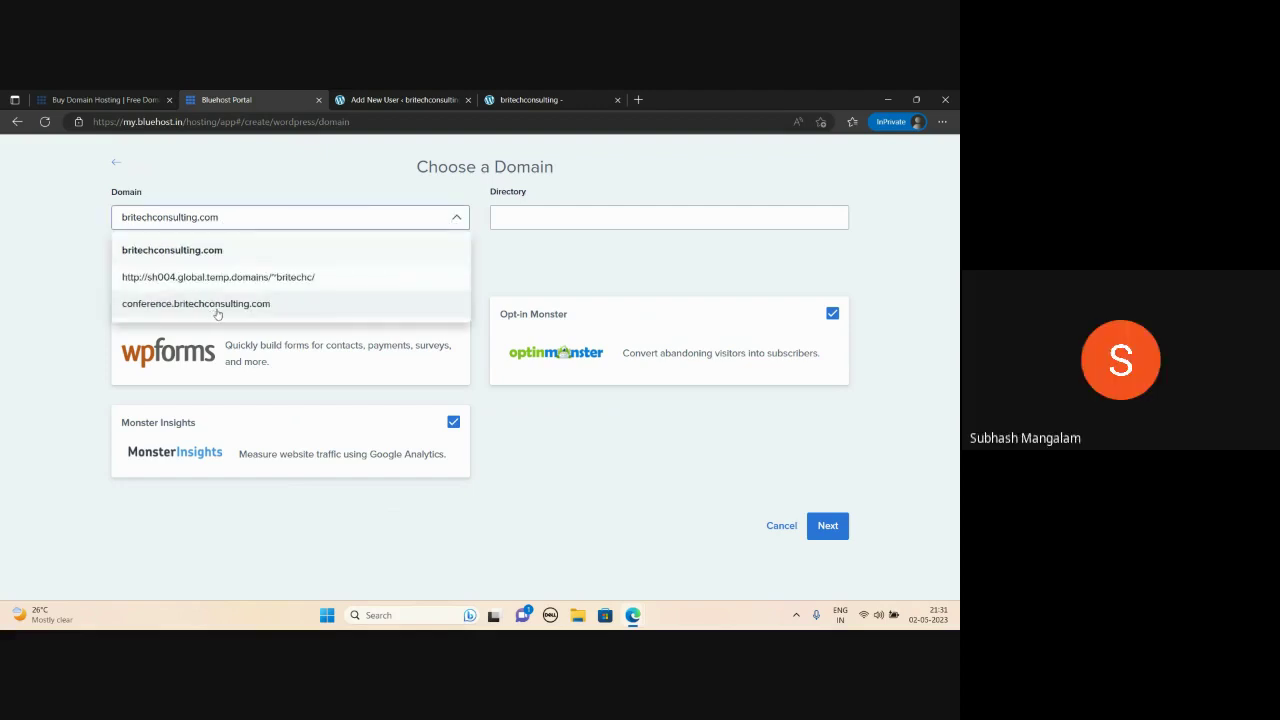
{"action": "left_click", "coordinate": [225, 304]}
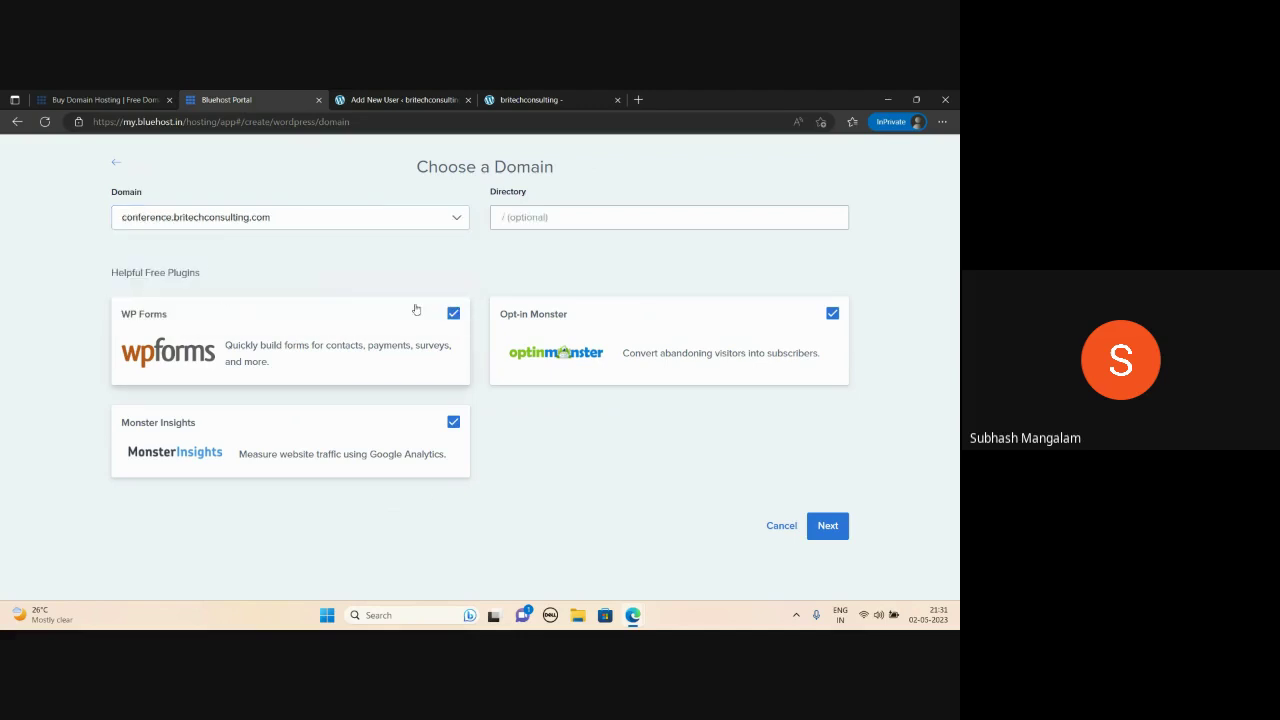
{"action": "left_click", "coordinate": [453, 314]}
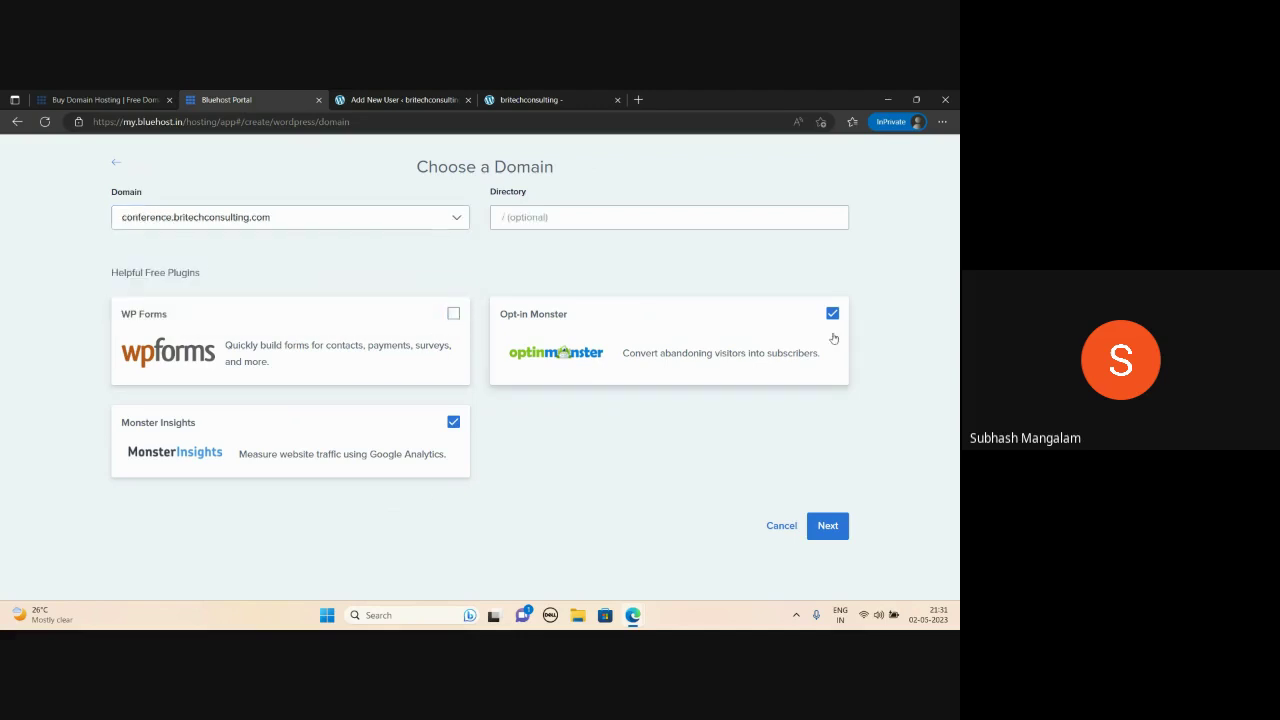
{"action": "left_click", "coordinate": [832, 314]}
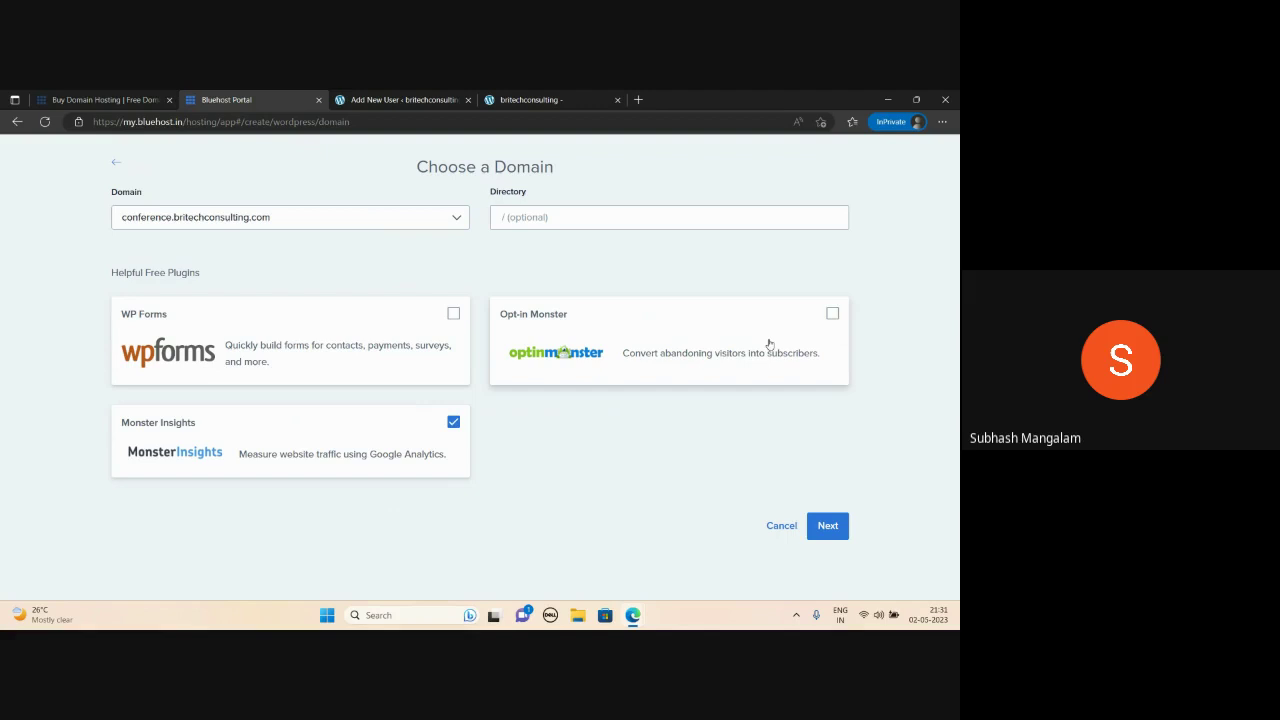
{"action": "left_click", "coordinate": [453, 422]}
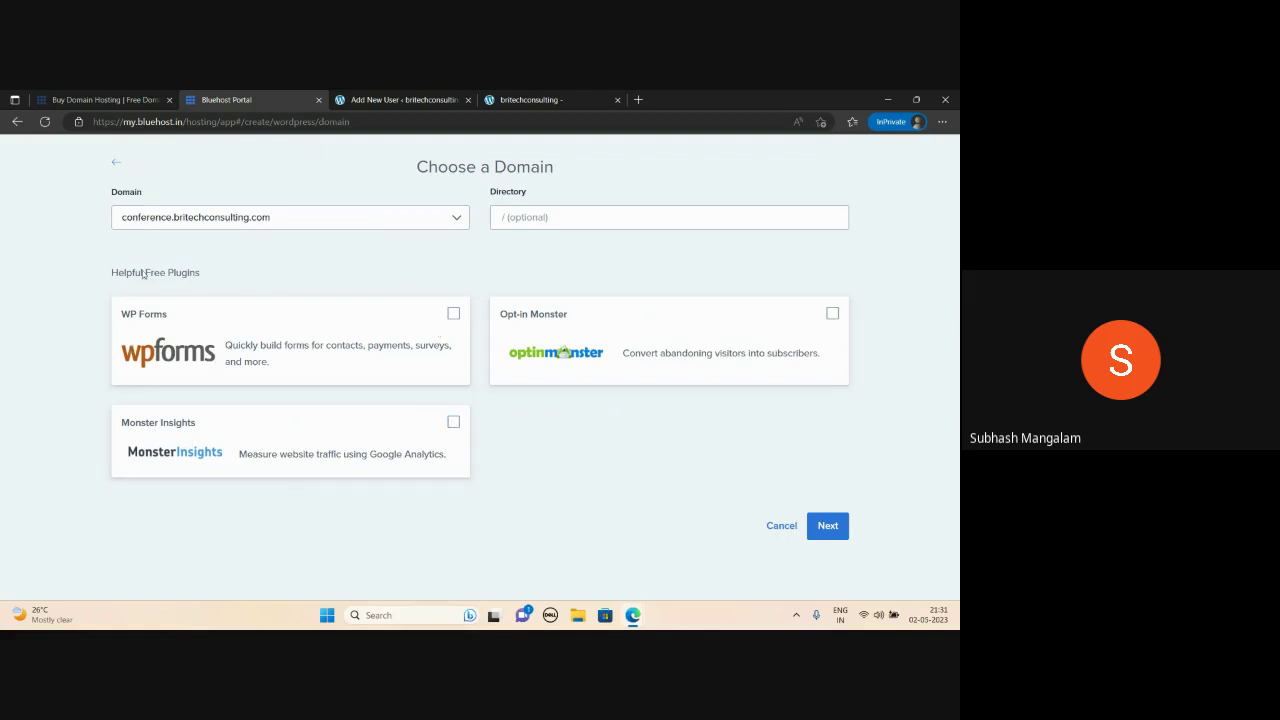
{"action": "left_click", "coordinate": [828, 526]}
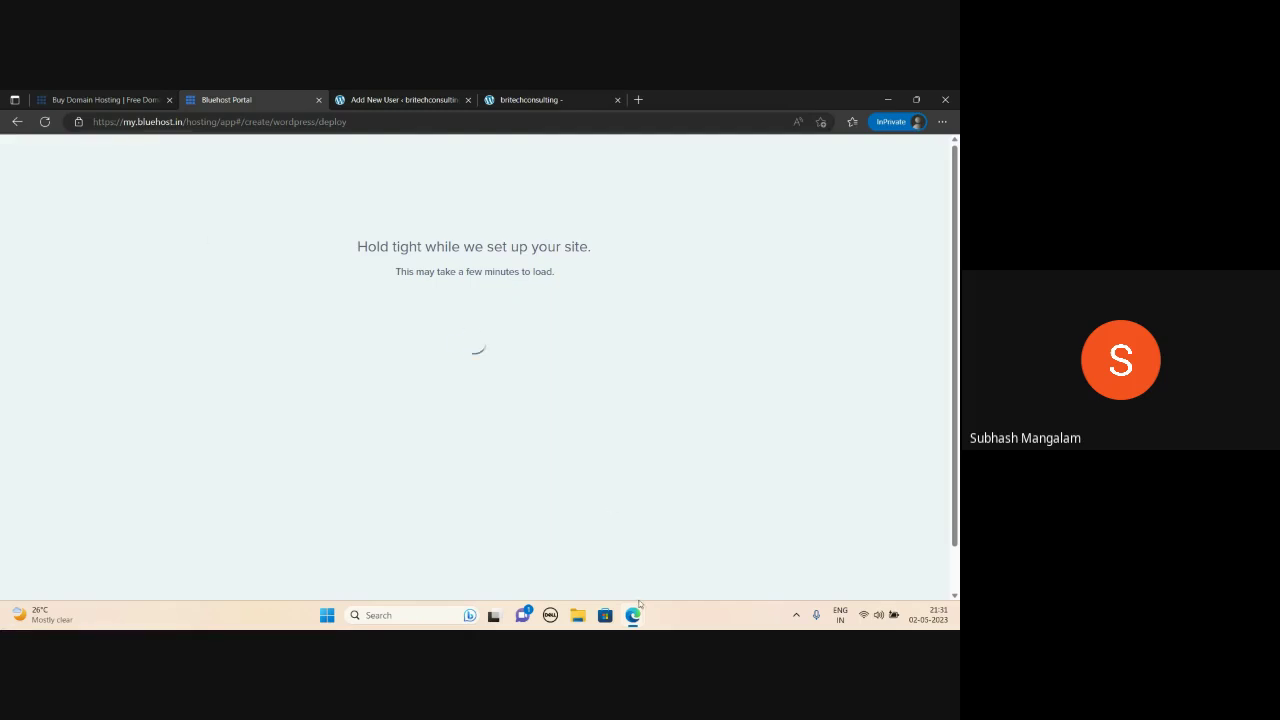
Step: Switch to the other Edge window with the account signup page and load the bluehost.in home page there
{"action": "mouse_move", "coordinate": [633, 615]}
{"action": "left_click", "coordinate": [485, 568]}
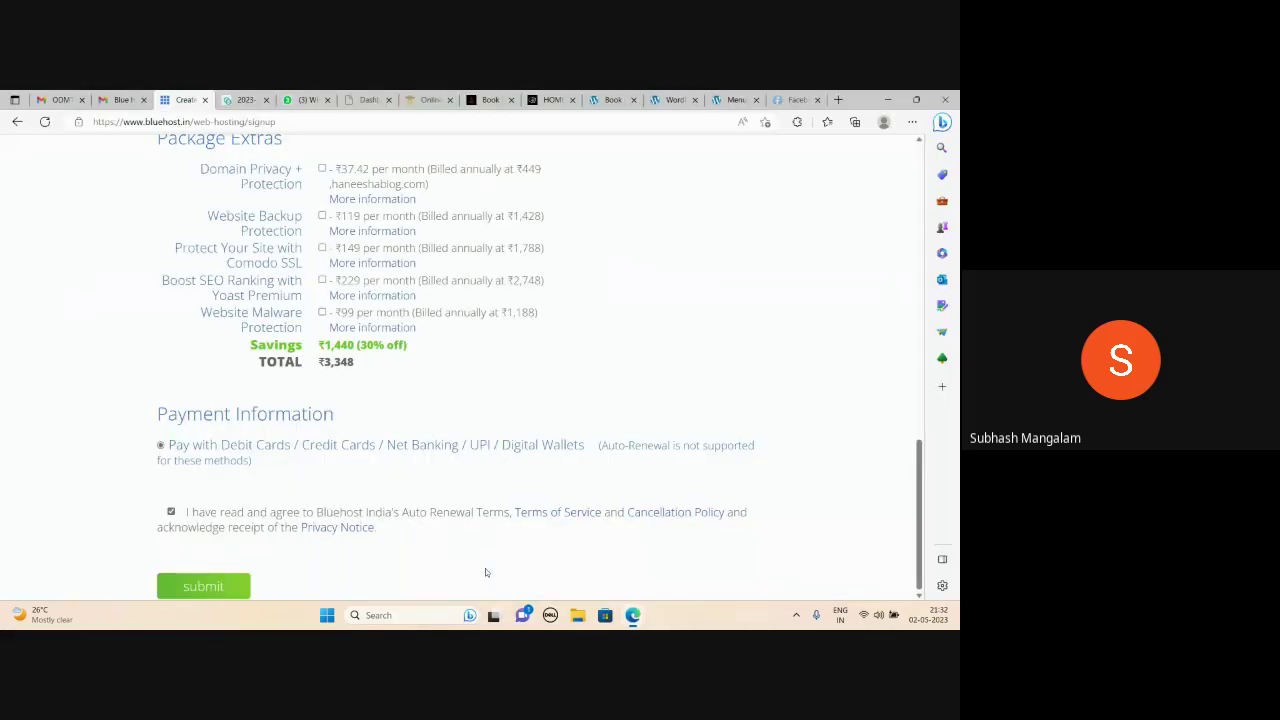
{"action": "scroll", "coordinate": [485, 450], "scroll_direction": "up", "scroll_amount": 15}
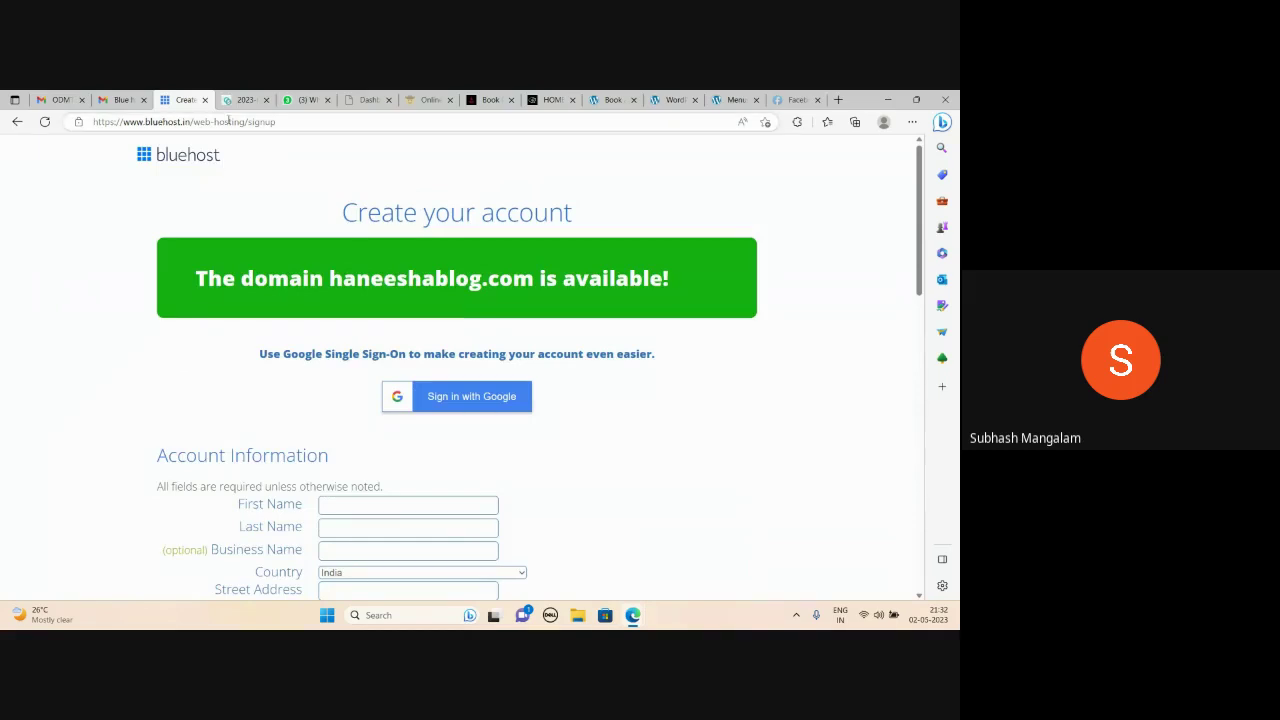
{"action": "left_click", "coordinate": [228, 121]}
{"action": "type", "text": "blue"}
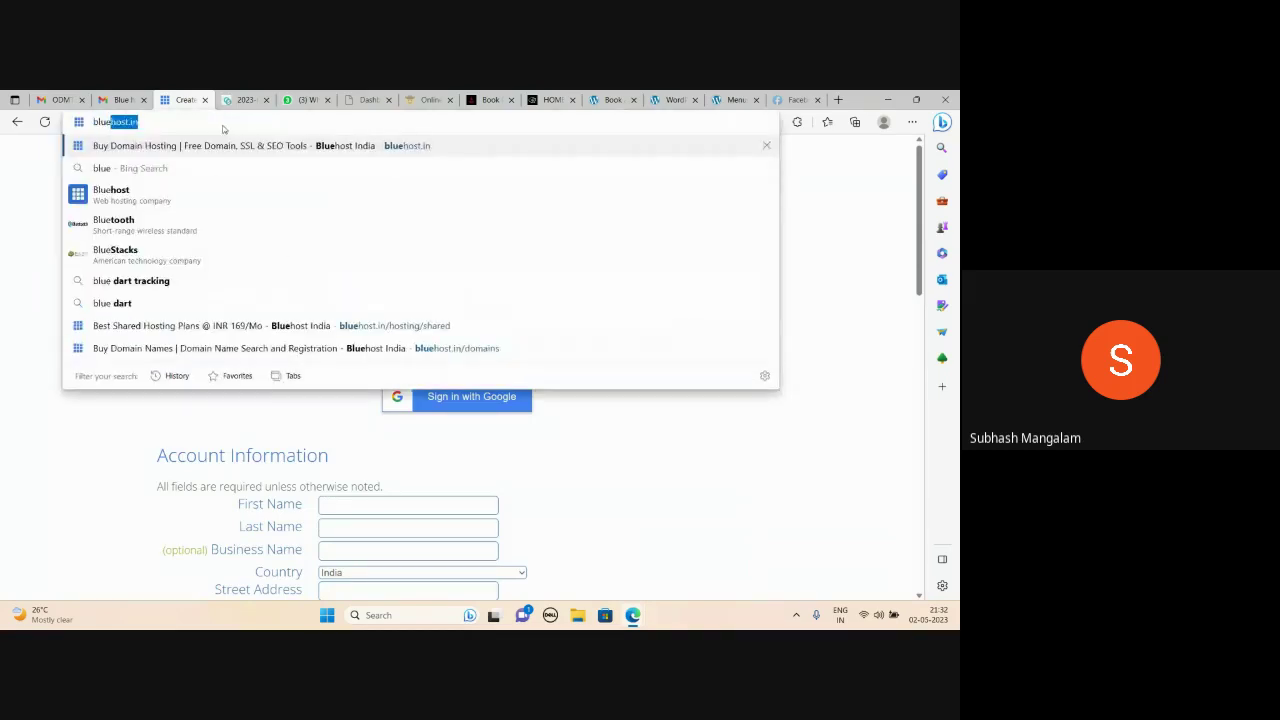
{"action": "key", "text": "Return"}
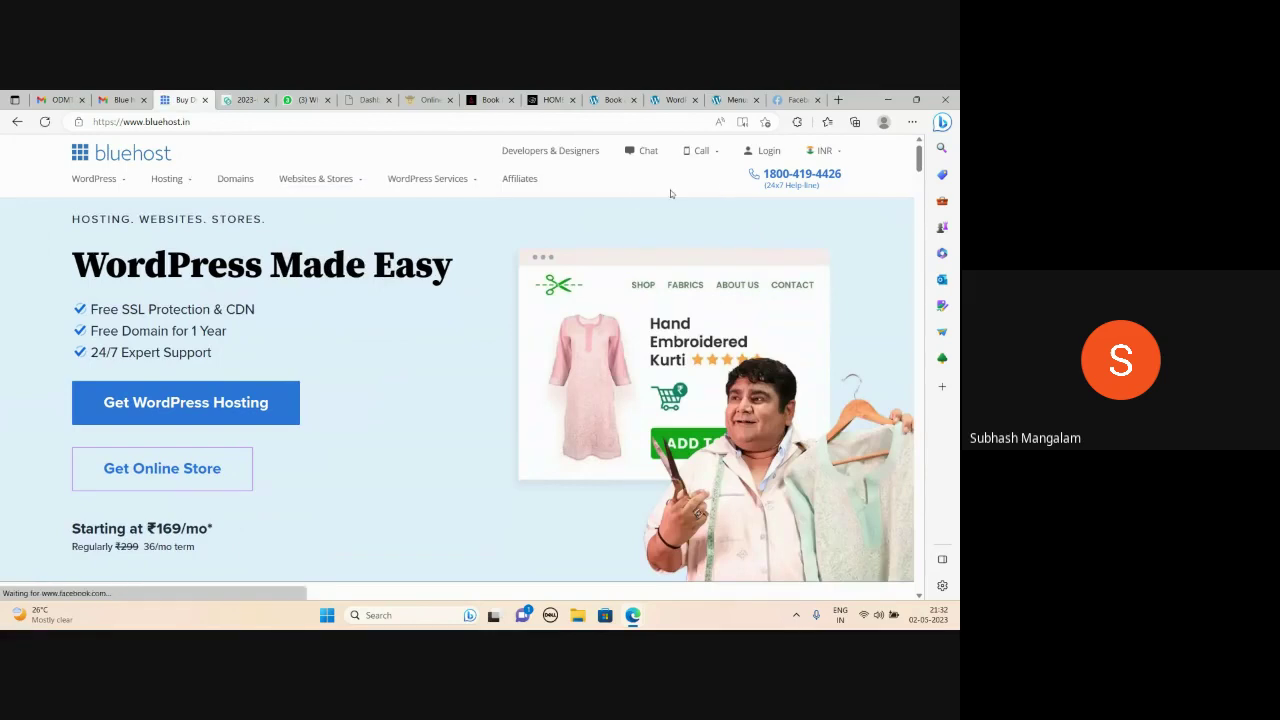
Step: Log in to the Bluehost hosting account through Google sign-in, choosing one of the existing Google accounts
{"action": "left_click", "coordinate": [767, 153]}
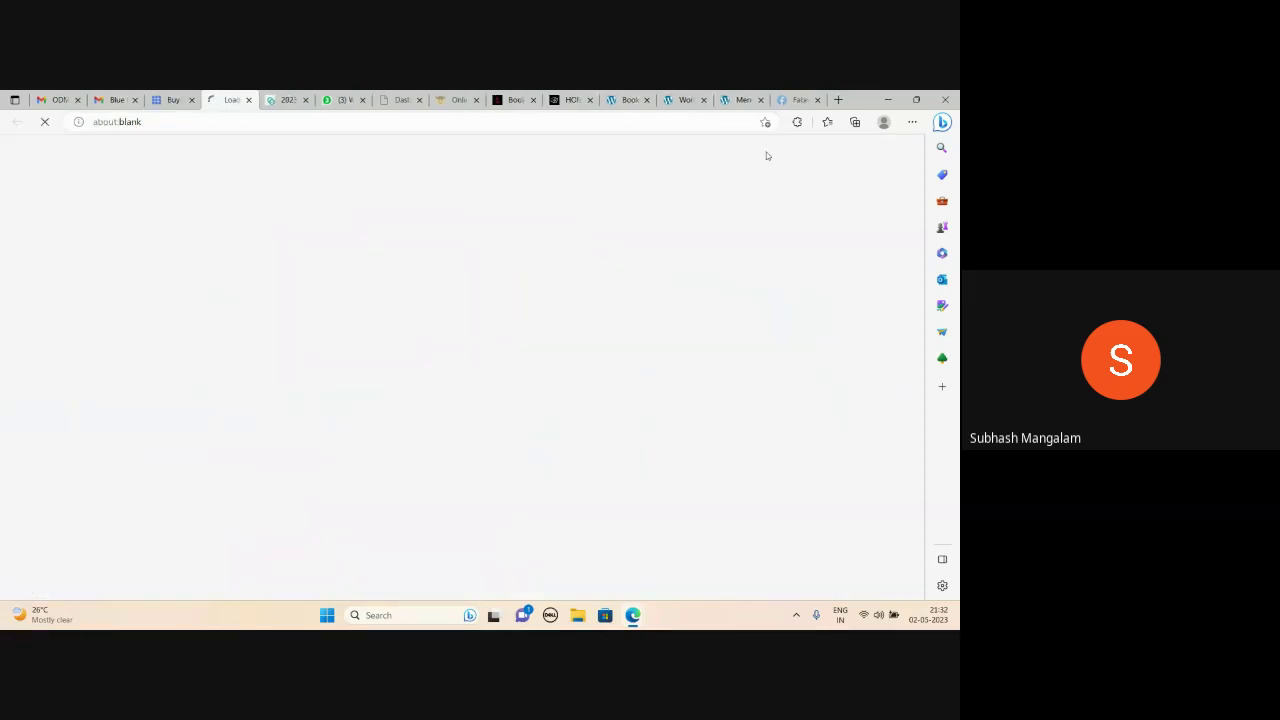
{"action": "scroll", "coordinate": [505, 407], "scroll_direction": "down", "scroll_amount": 3}
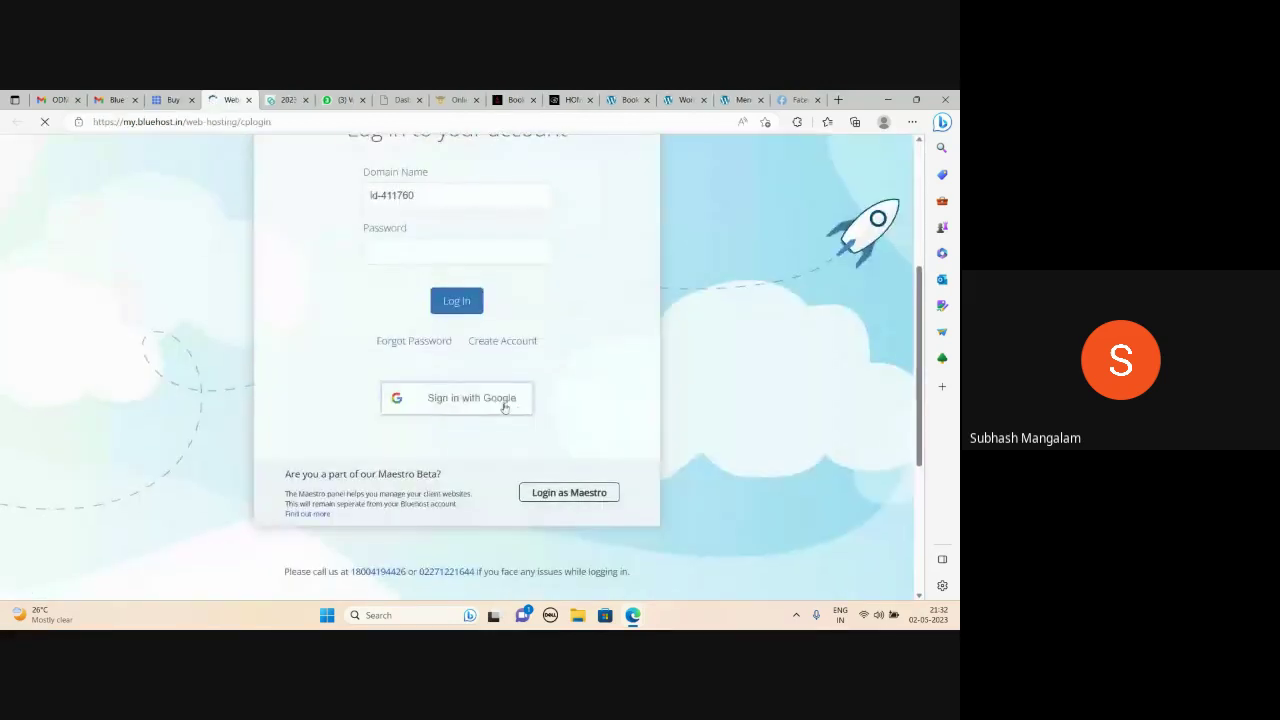
{"action": "left_click", "coordinate": [505, 407]}
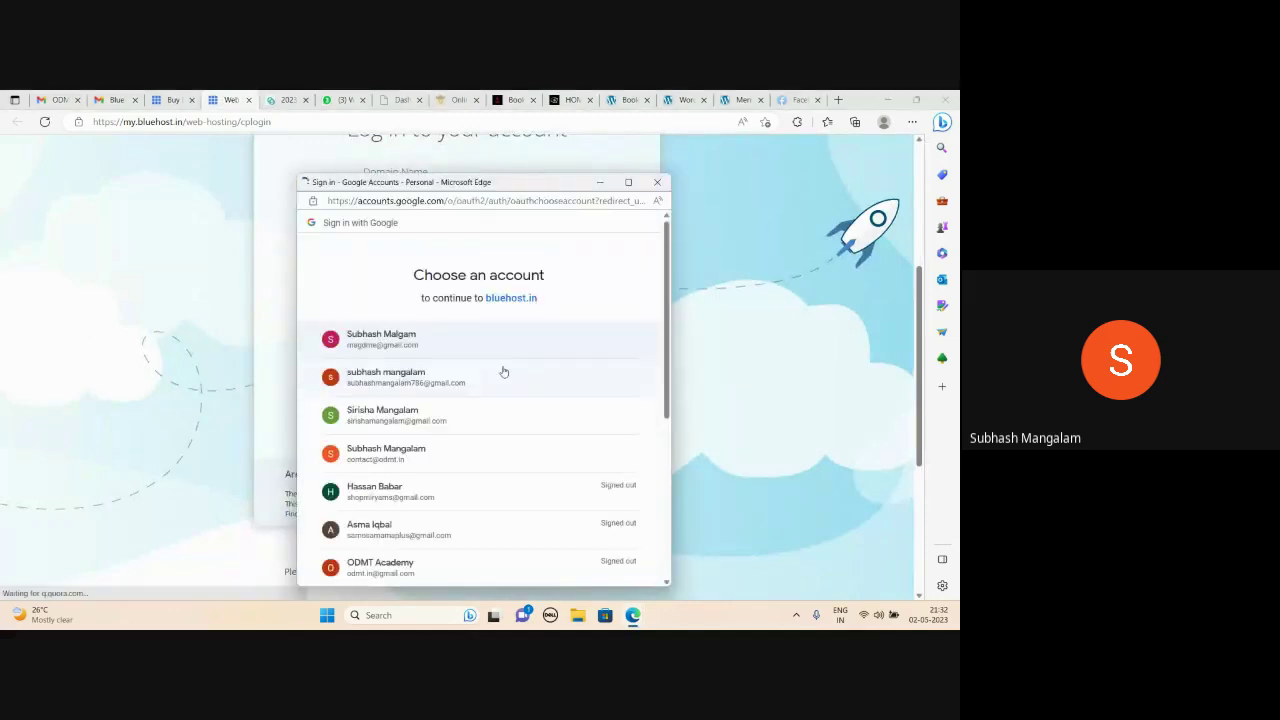
{"action": "left_click", "coordinate": [425, 410]}
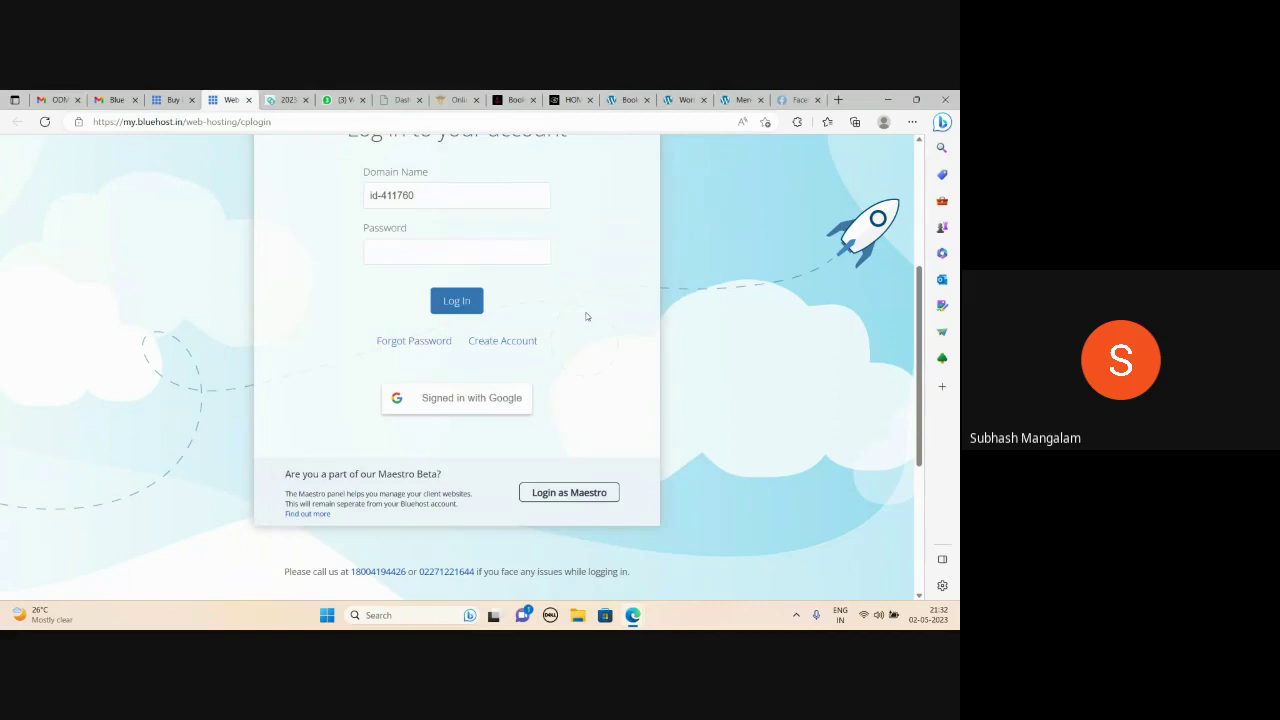
{"action": "scroll", "coordinate": [585, 346], "scroll_direction": "up", "scroll_amount": 3}
{"action": "scroll", "coordinate": [585, 355], "scroll_direction": "down", "scroll_amount": 2}
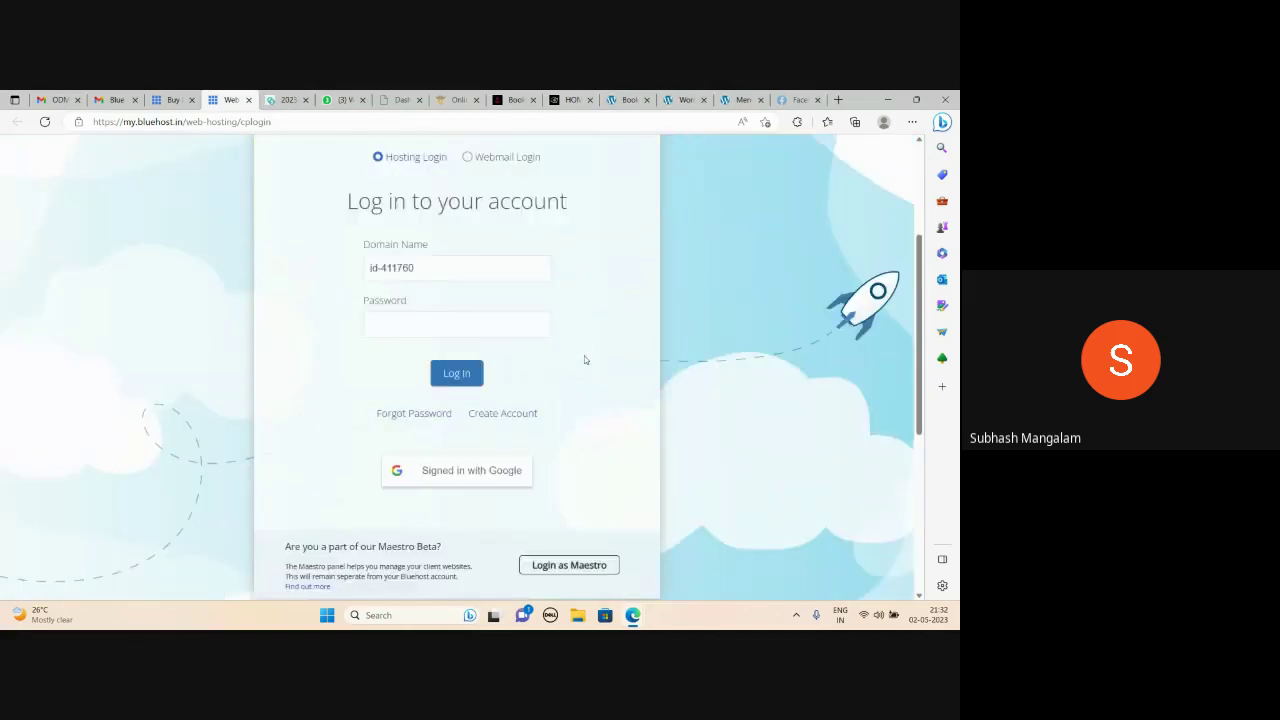
{"action": "left_click", "coordinate": [394, 234]}
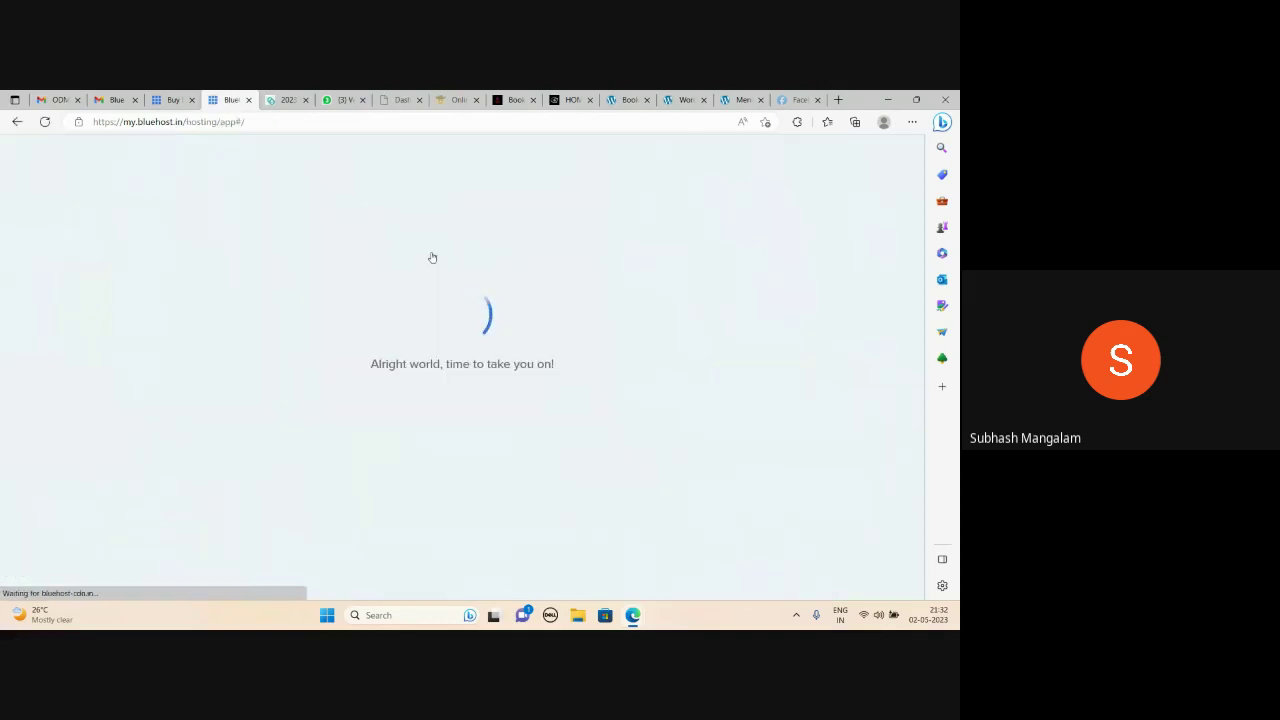
Step: Return to the Bluehost home page, open the Shared Hosting page and compare the Basic, Plus, Choice Plus and Pro plans
{"action": "left_click", "coordinate": [165, 99]}
{"action": "mouse_move", "coordinate": [163, 178]}
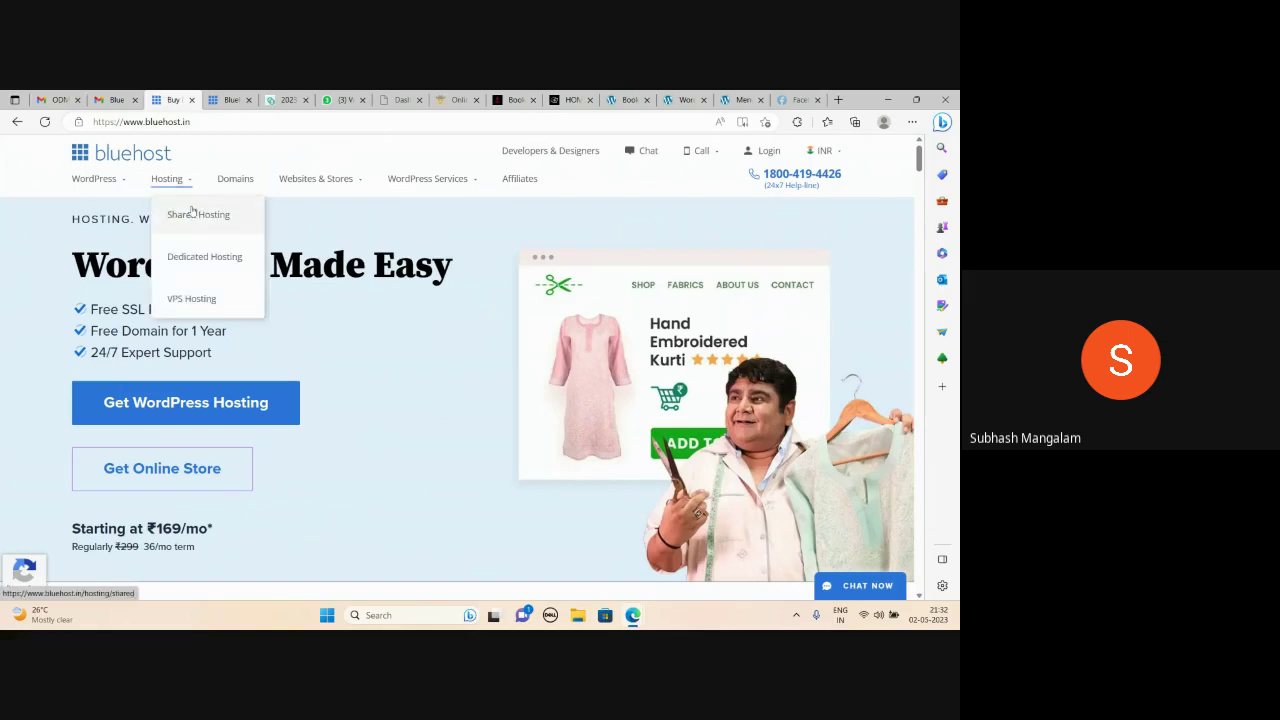
{"action": "left_click", "coordinate": [193, 214]}
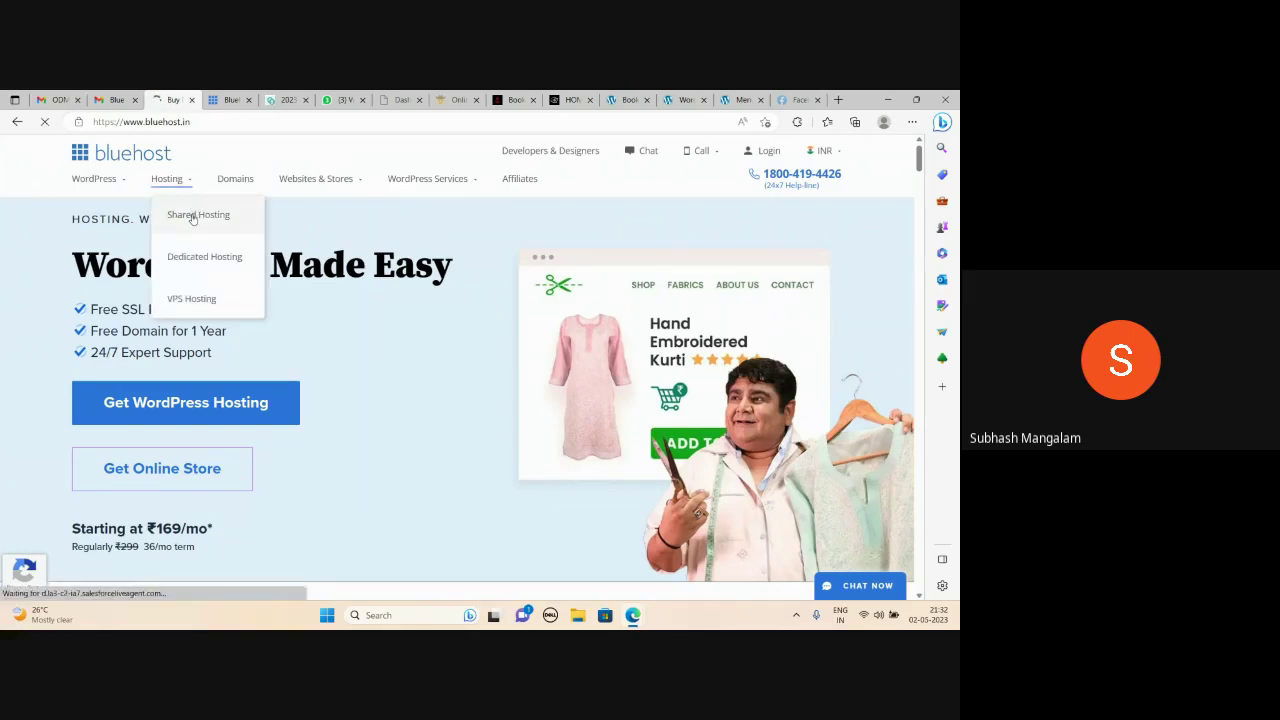
{"action": "scroll", "coordinate": [240, 365], "scroll_direction": "down", "scroll_amount": 2}
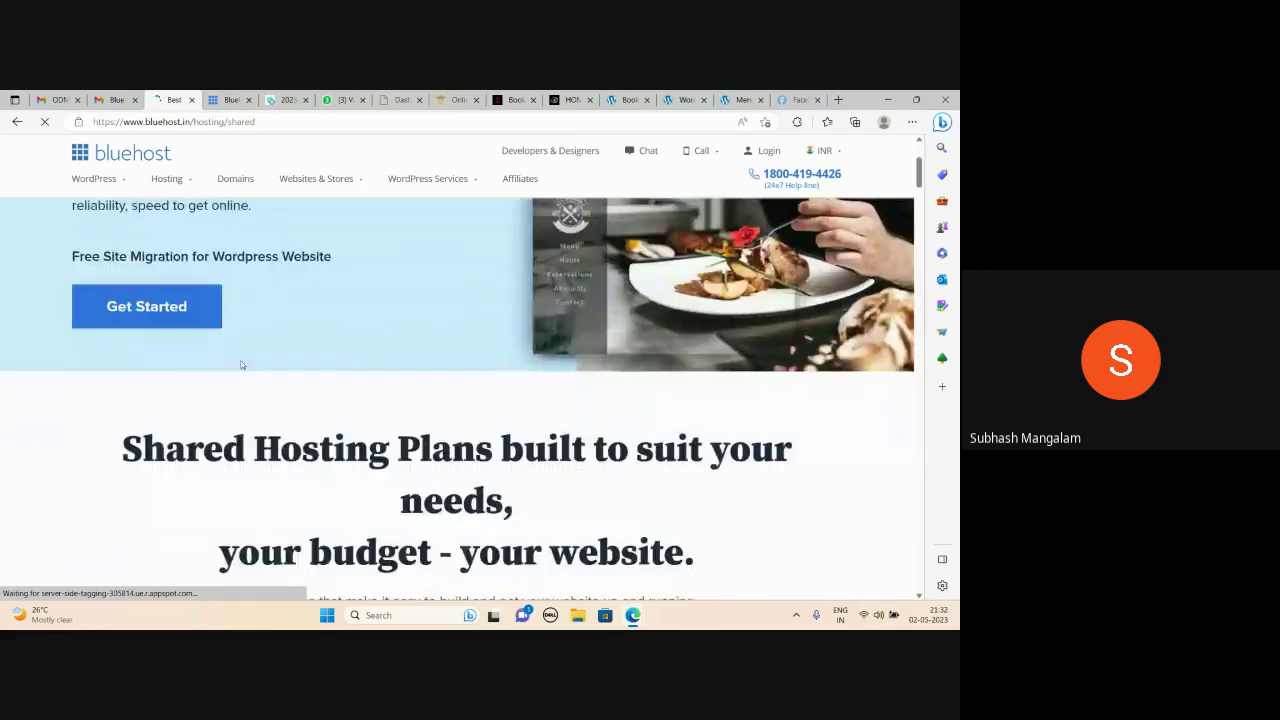
{"action": "scroll", "coordinate": [240, 365], "scroll_direction": "down", "scroll_amount": 5}
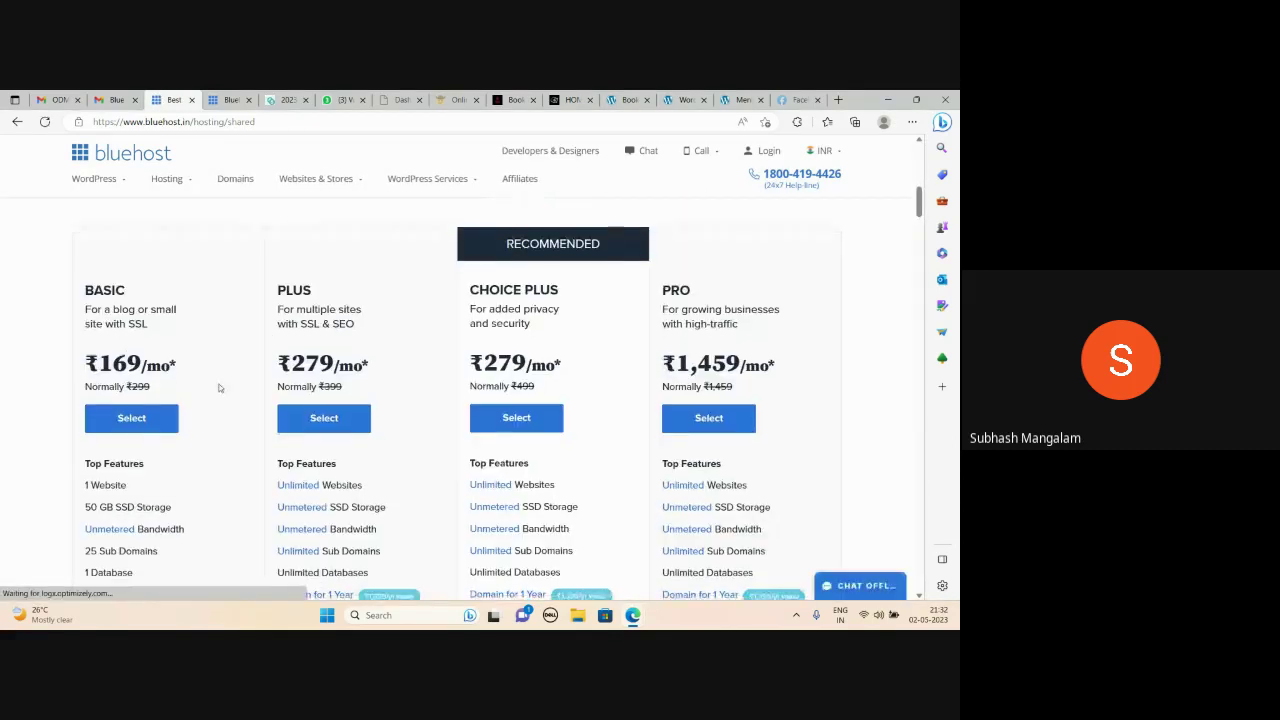
{"action": "scroll", "coordinate": [219, 388], "scroll_direction": "down", "scroll_amount": 3}
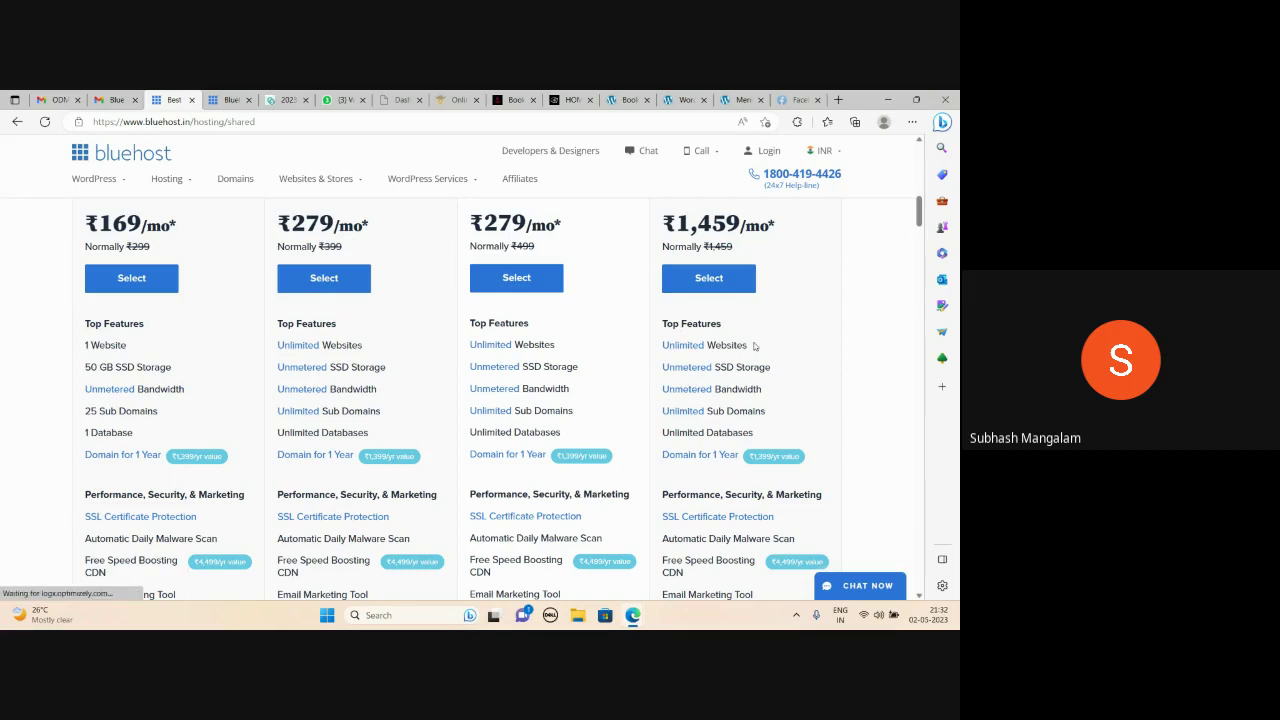
Step: Open My Domains in the logged-in hosting account and look through the whole list of domains
{"action": "left_click", "coordinate": [232, 99]}
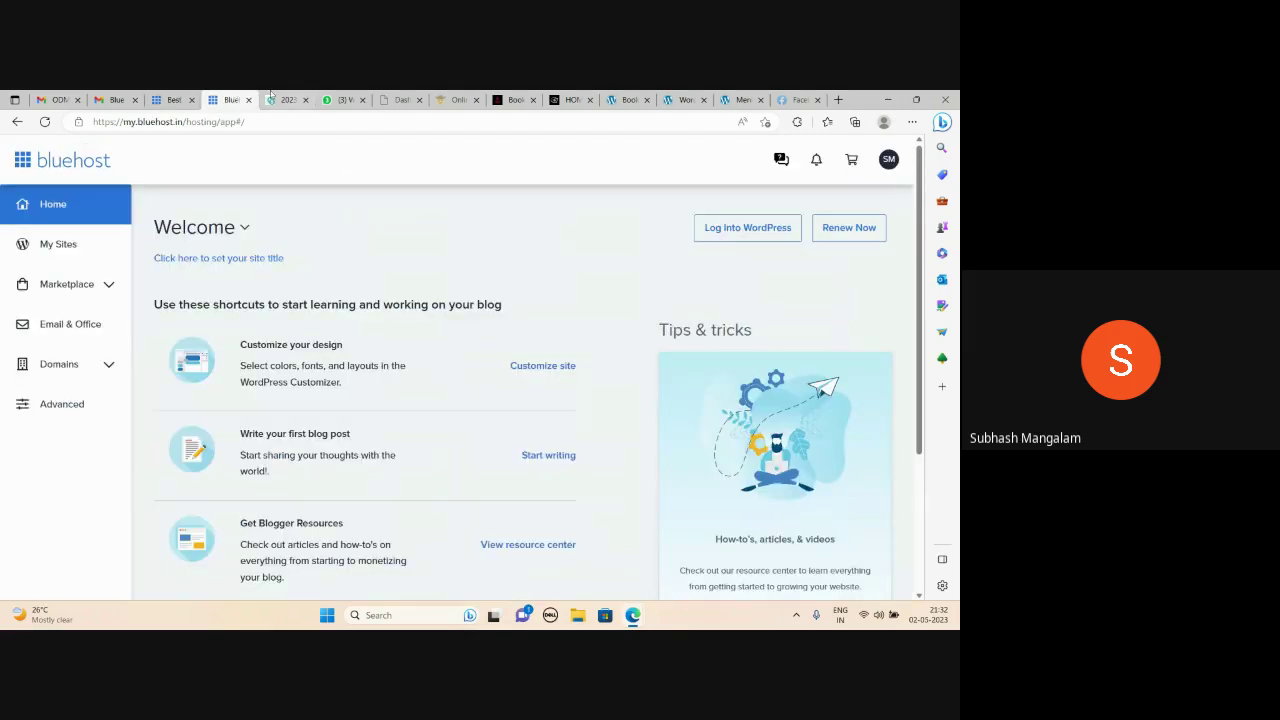
{"action": "left_click", "coordinate": [47, 365]}
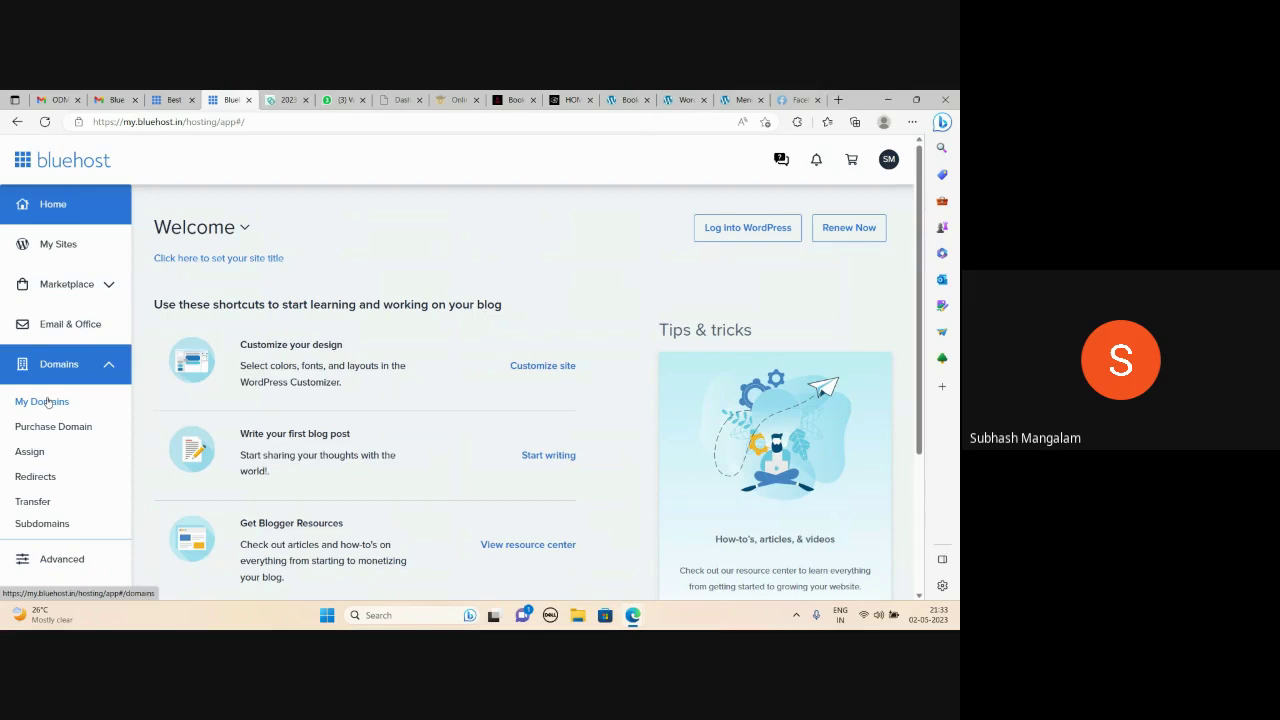
{"action": "left_click", "coordinate": [47, 401]}
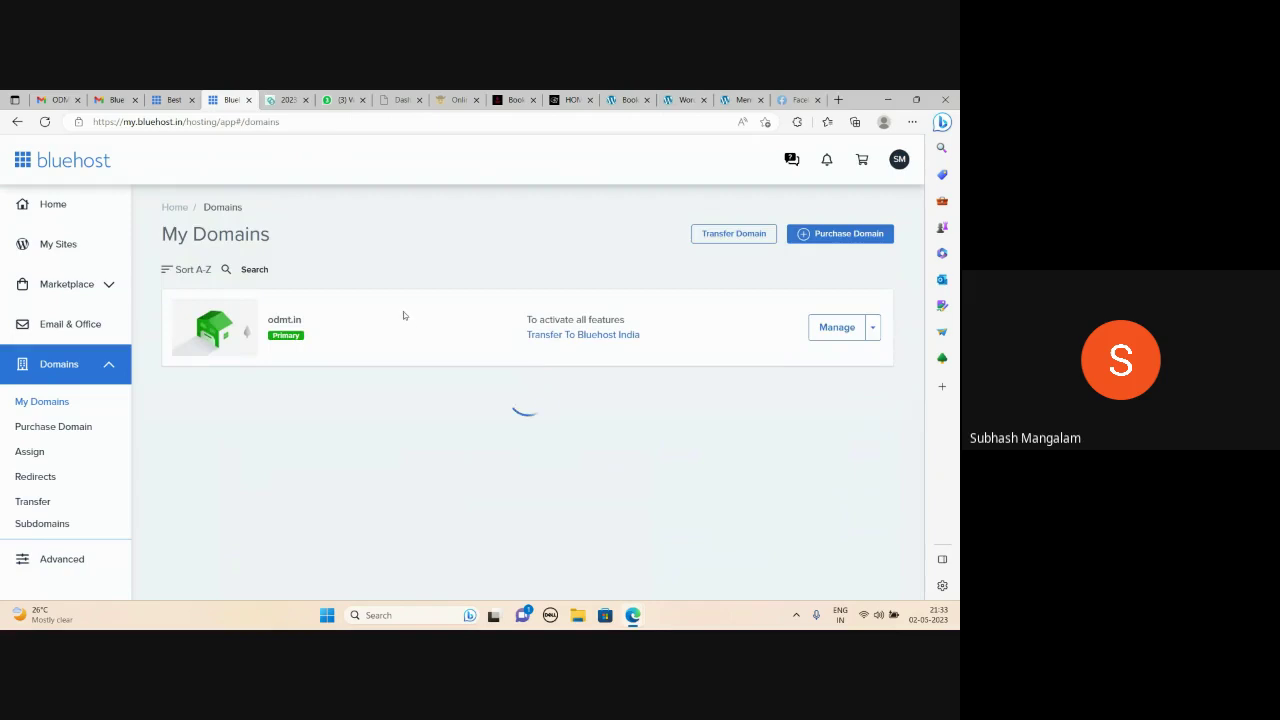
{"action": "scroll", "coordinate": [327, 384], "scroll_direction": "down", "scroll_amount": 3}
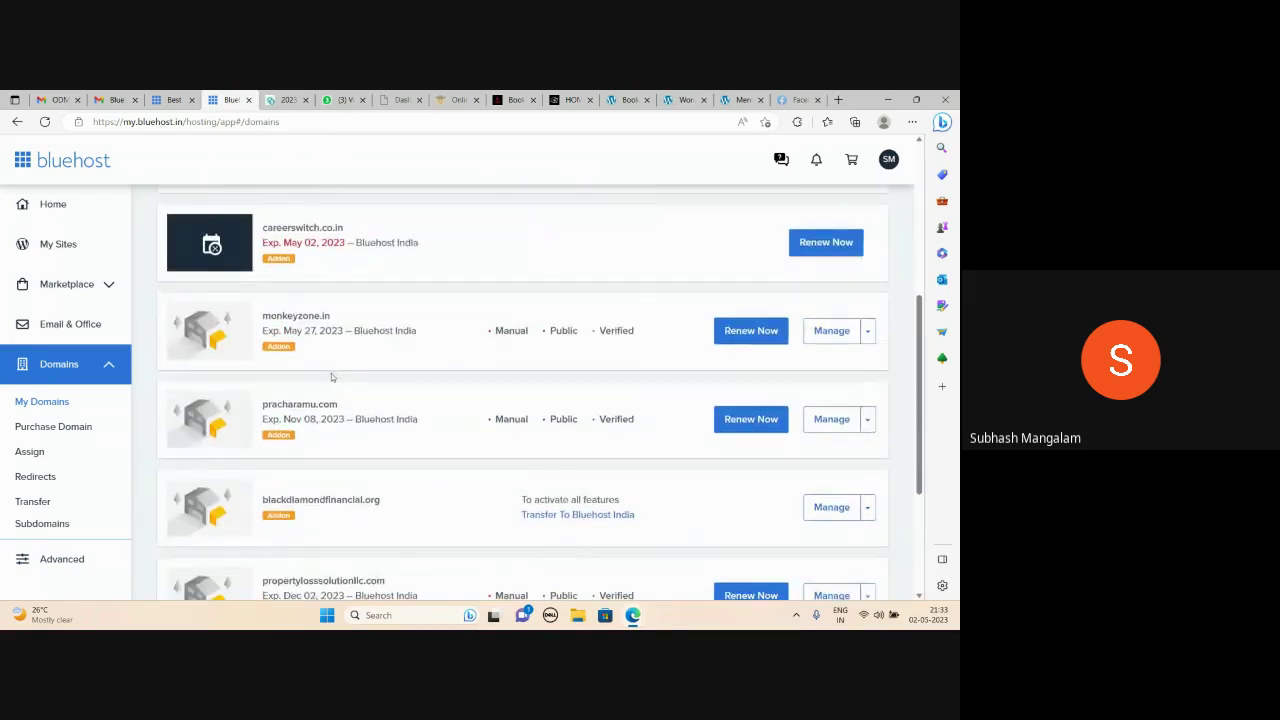
{"action": "scroll", "coordinate": [331, 375], "scroll_direction": "down", "scroll_amount": 2}
{"action": "scroll", "coordinate": [332, 374], "scroll_direction": "down", "scroll_amount": 3}
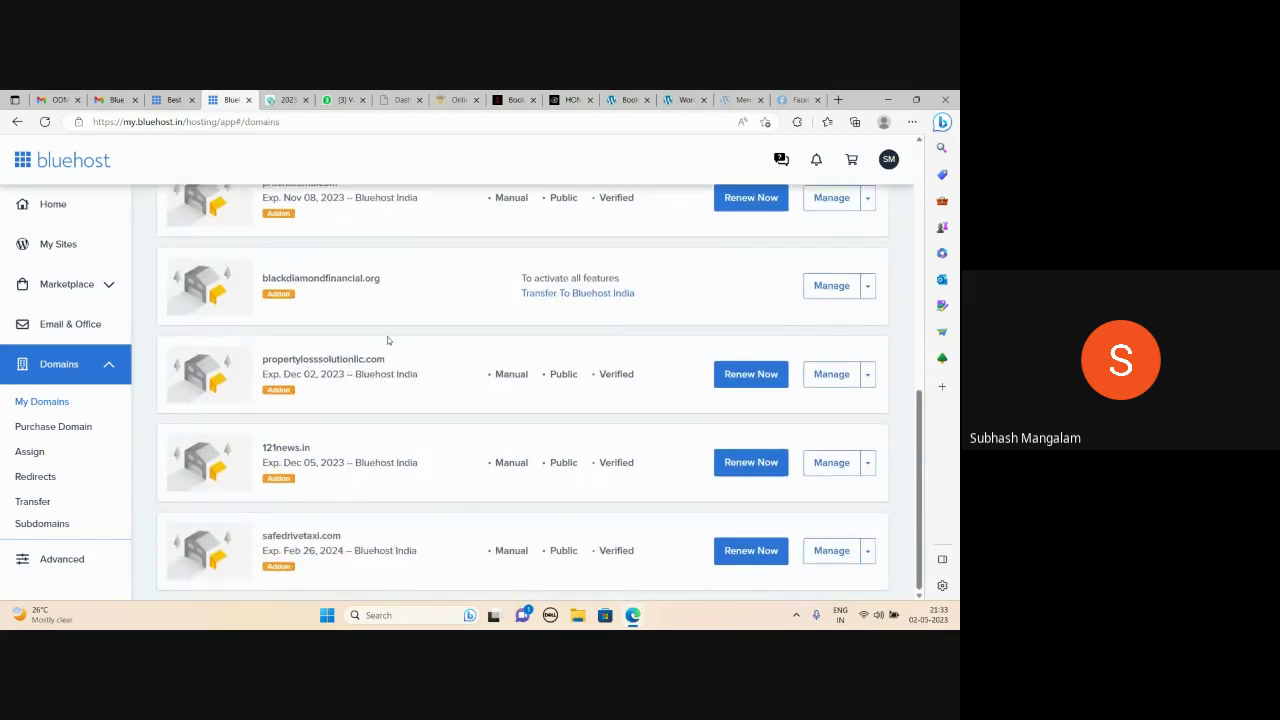
{"action": "scroll", "coordinate": [377, 417], "scroll_direction": "up", "scroll_amount": 7}
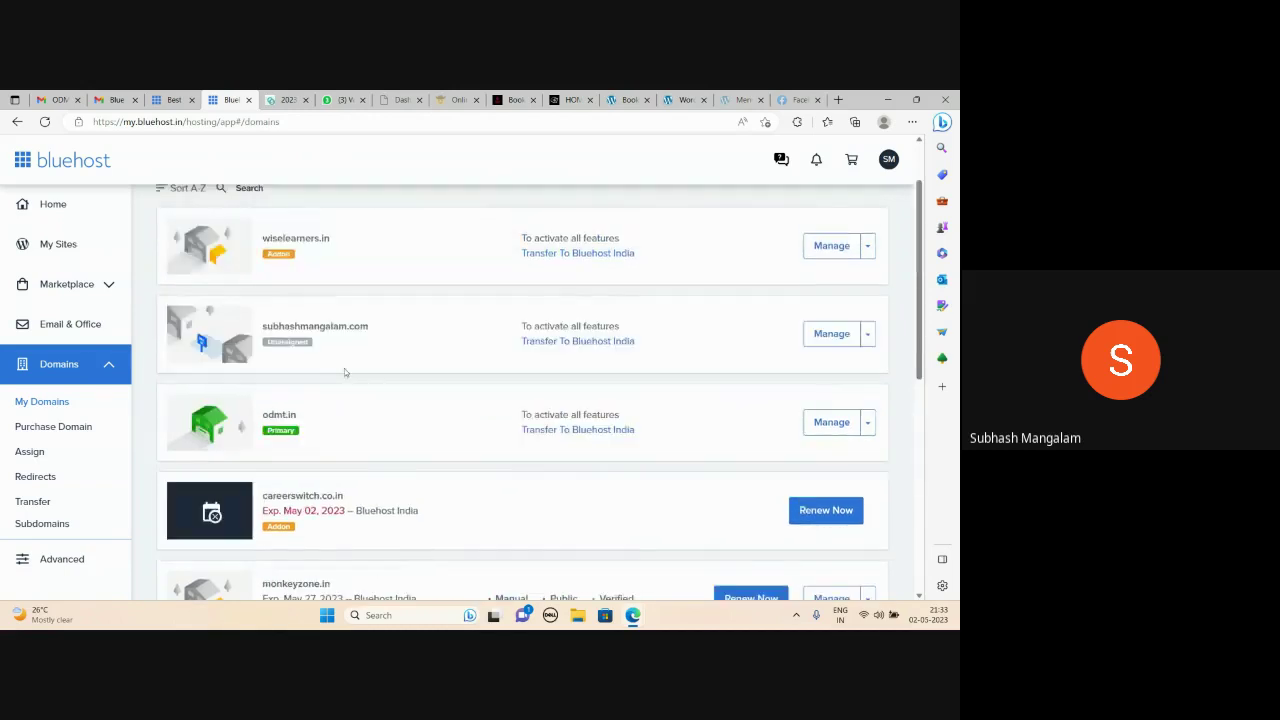
{"action": "scroll", "coordinate": [344, 368], "scroll_direction": "up", "scroll_amount": 1}
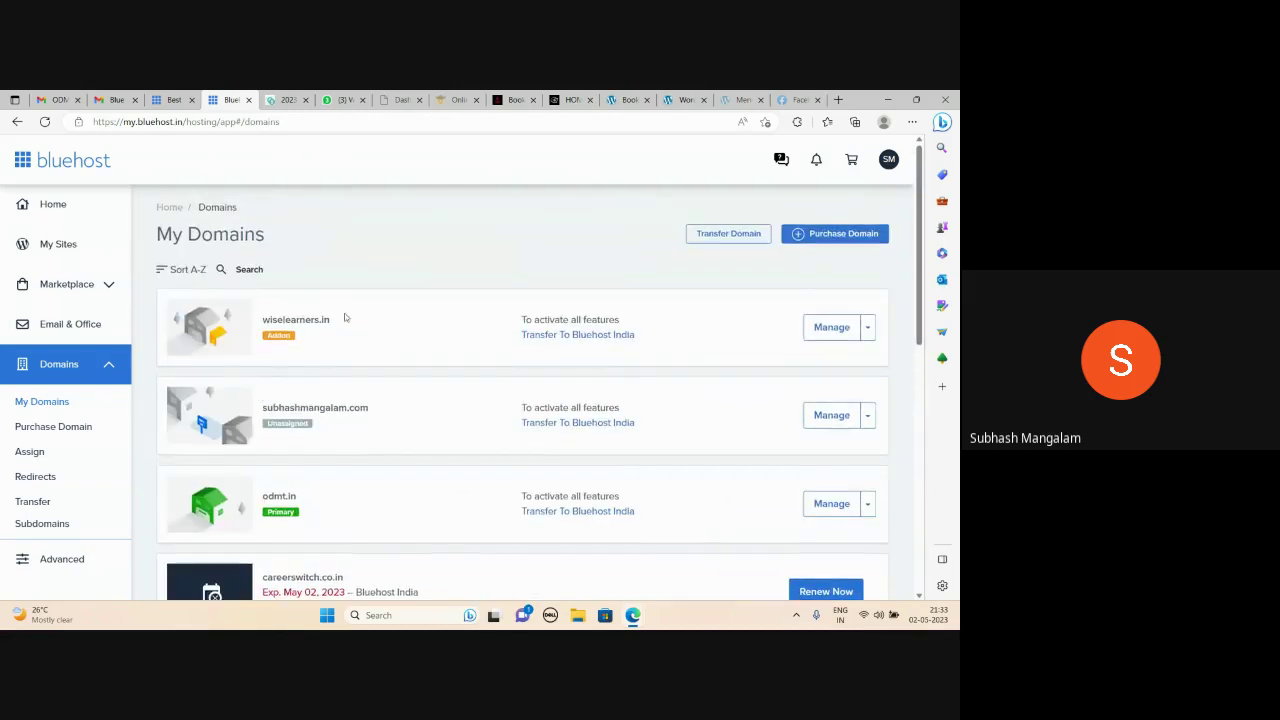
Step: Revisit the shared hosting plans, return to My Domains, and examine the domains' registration, transfer and renewal options
{"action": "left_click", "coordinate": [175, 100]}
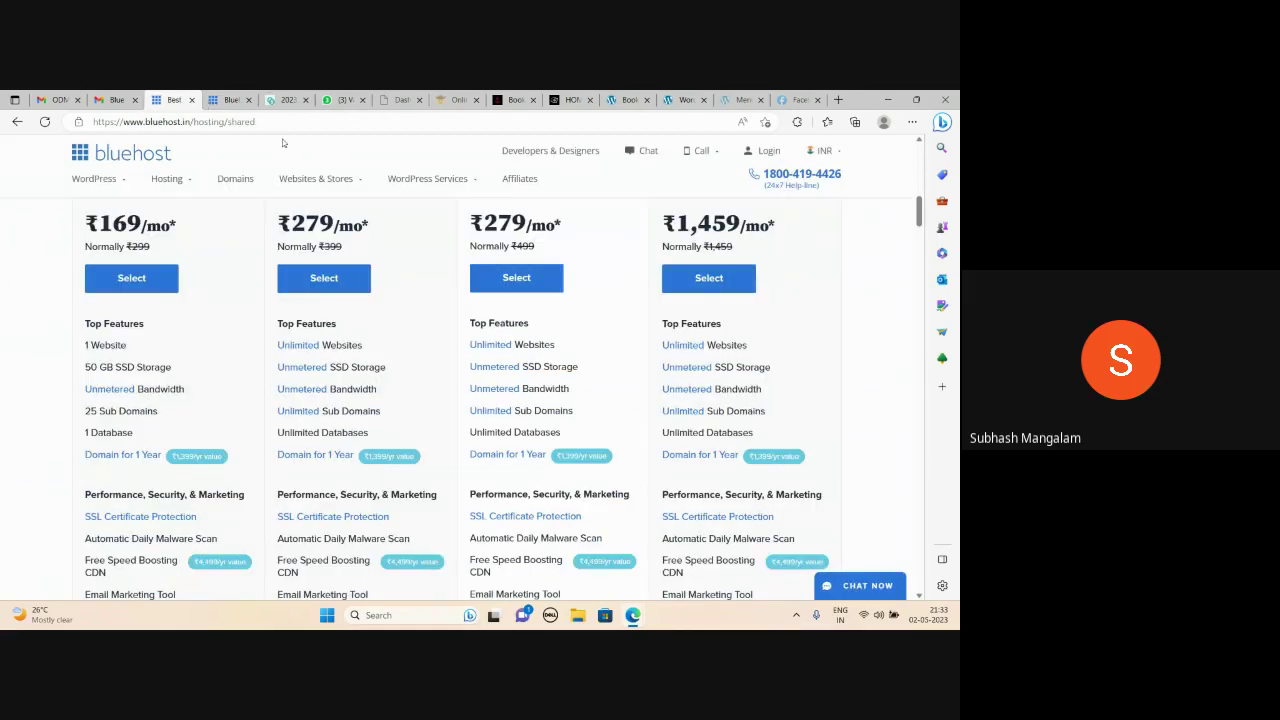
{"action": "left_click", "coordinate": [238, 98]}
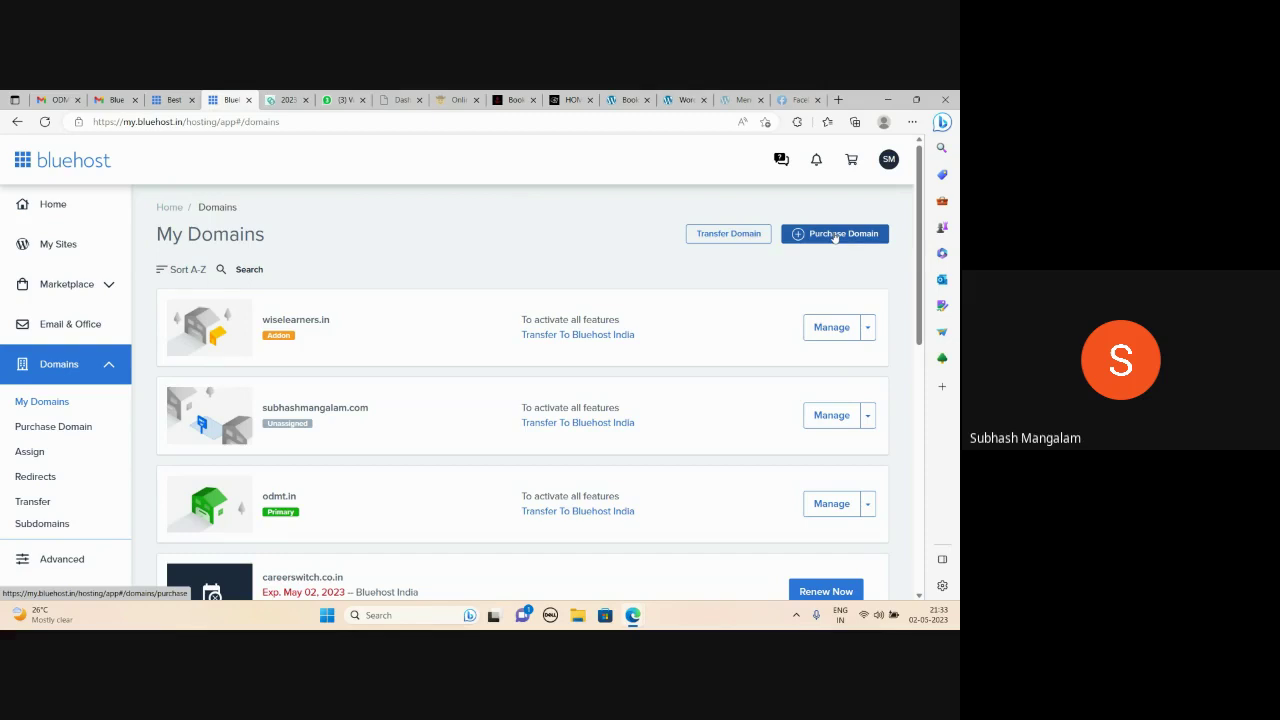
{"action": "scroll", "coordinate": [547, 258], "scroll_direction": "down", "scroll_amount": 1}
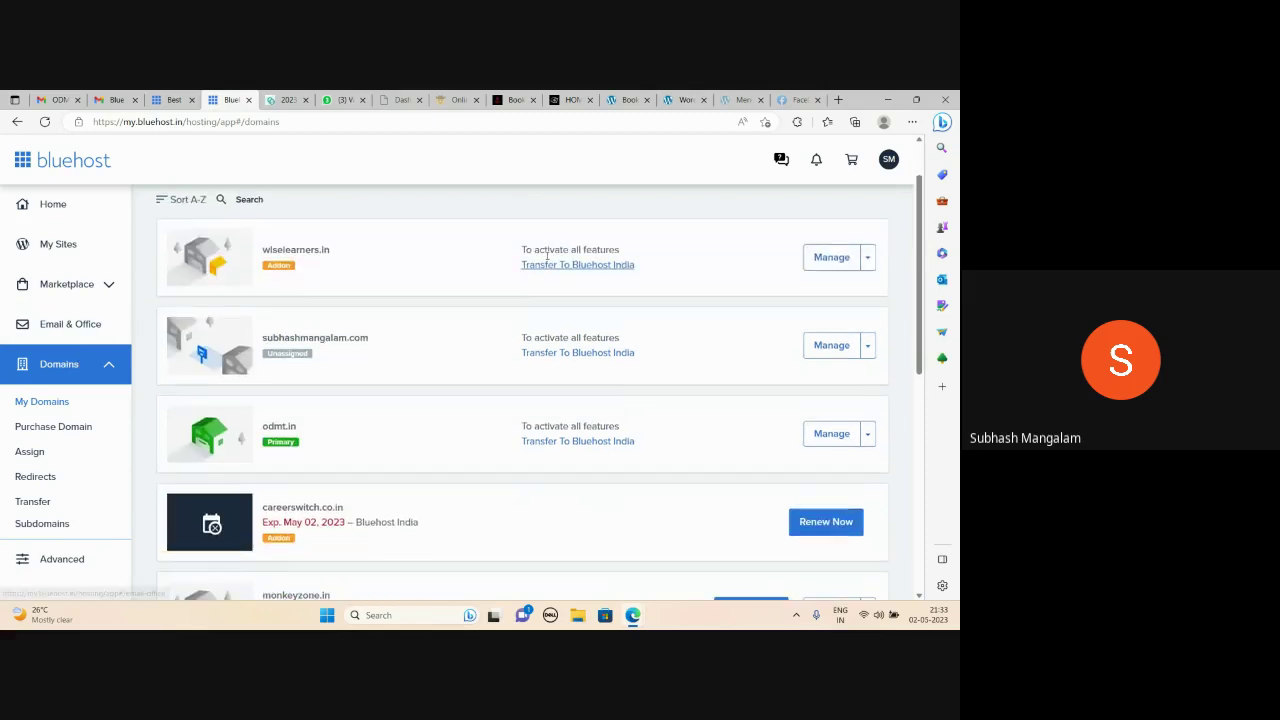
{"action": "scroll", "coordinate": [557, 320], "scroll_direction": "down", "scroll_amount": 2}
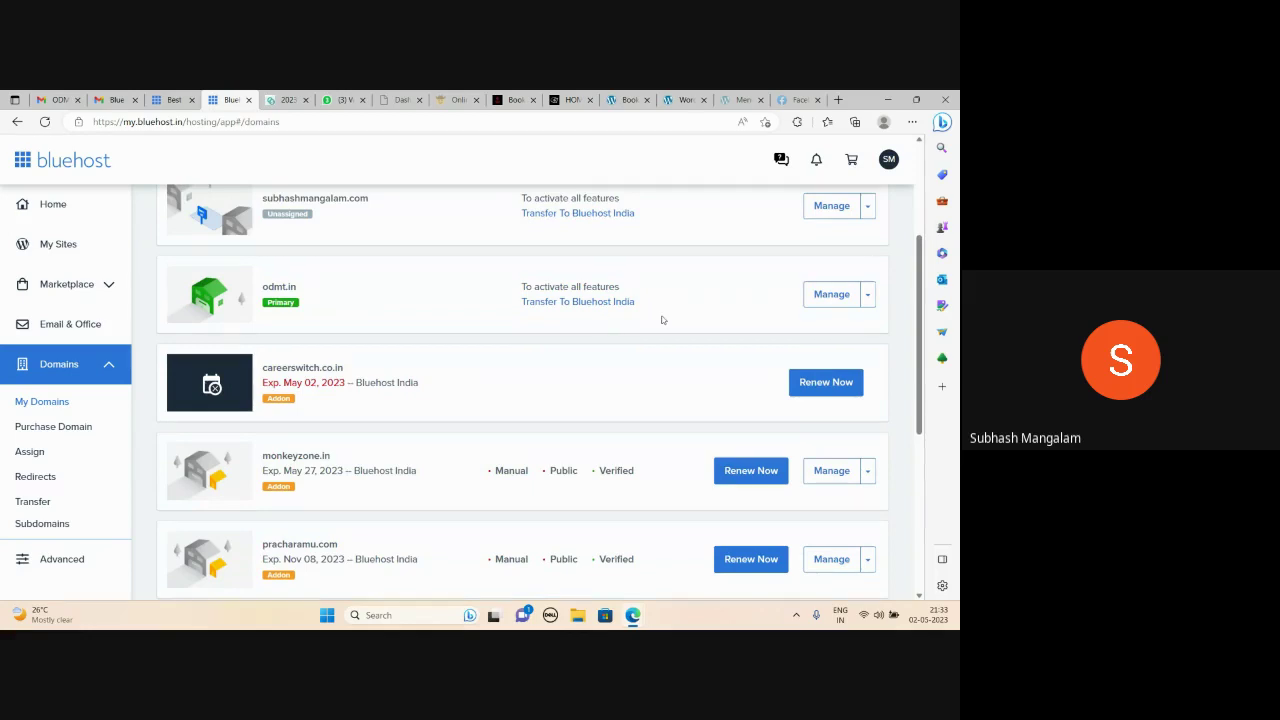
{"action": "scroll", "coordinate": [661, 320], "scroll_direction": "down", "scroll_amount": 3}
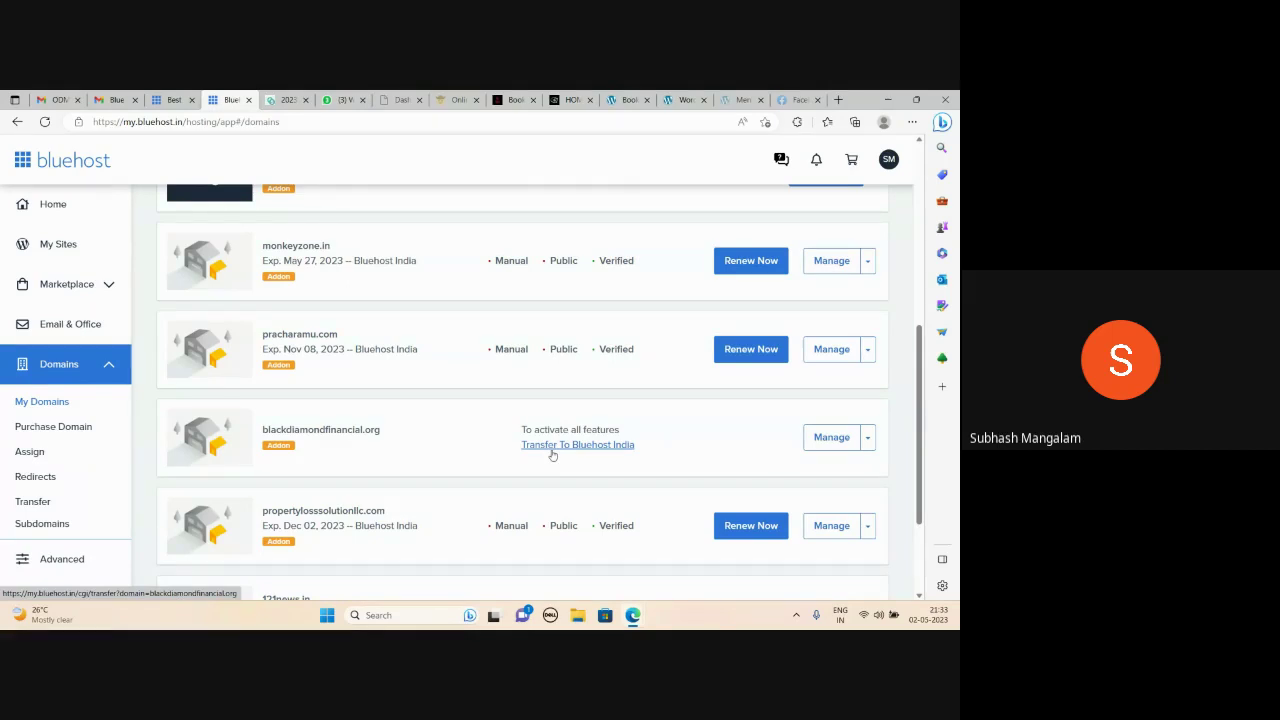
{"action": "scroll", "coordinate": [466, 344], "scroll_direction": "up", "scroll_amount": 4}
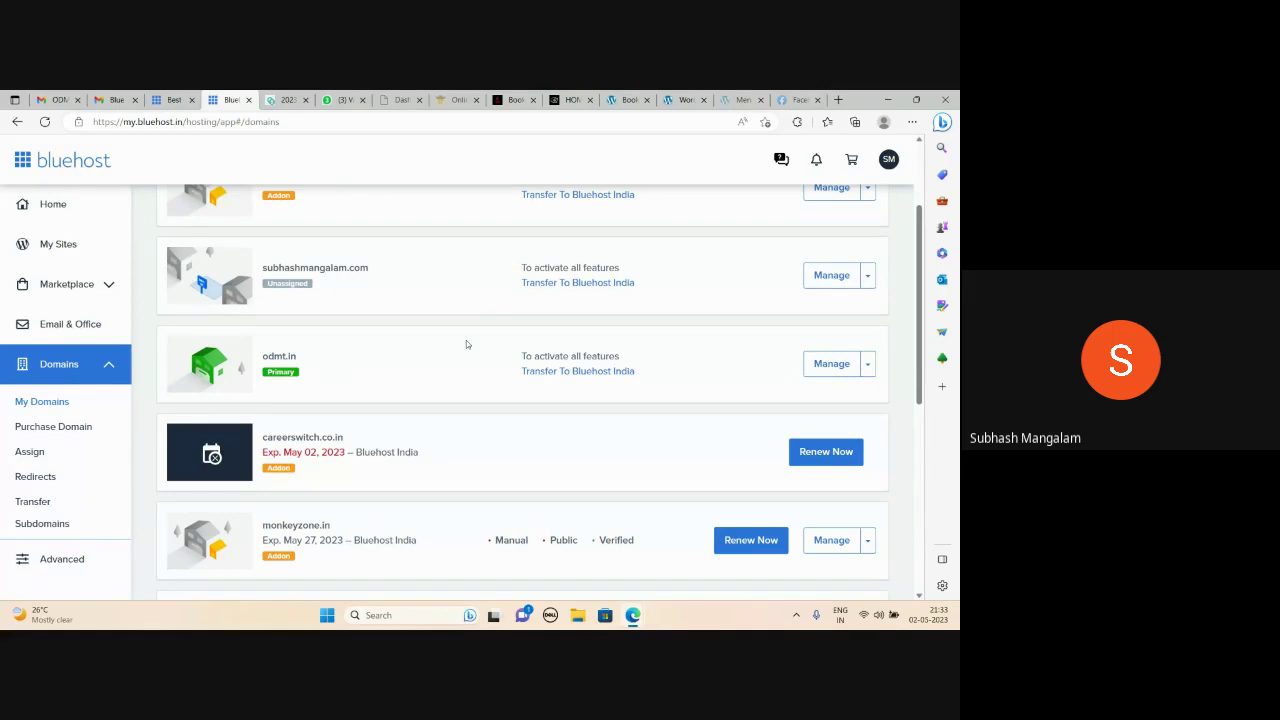
{"action": "scroll", "coordinate": [433, 390], "scroll_direction": "up", "scroll_amount": 2}
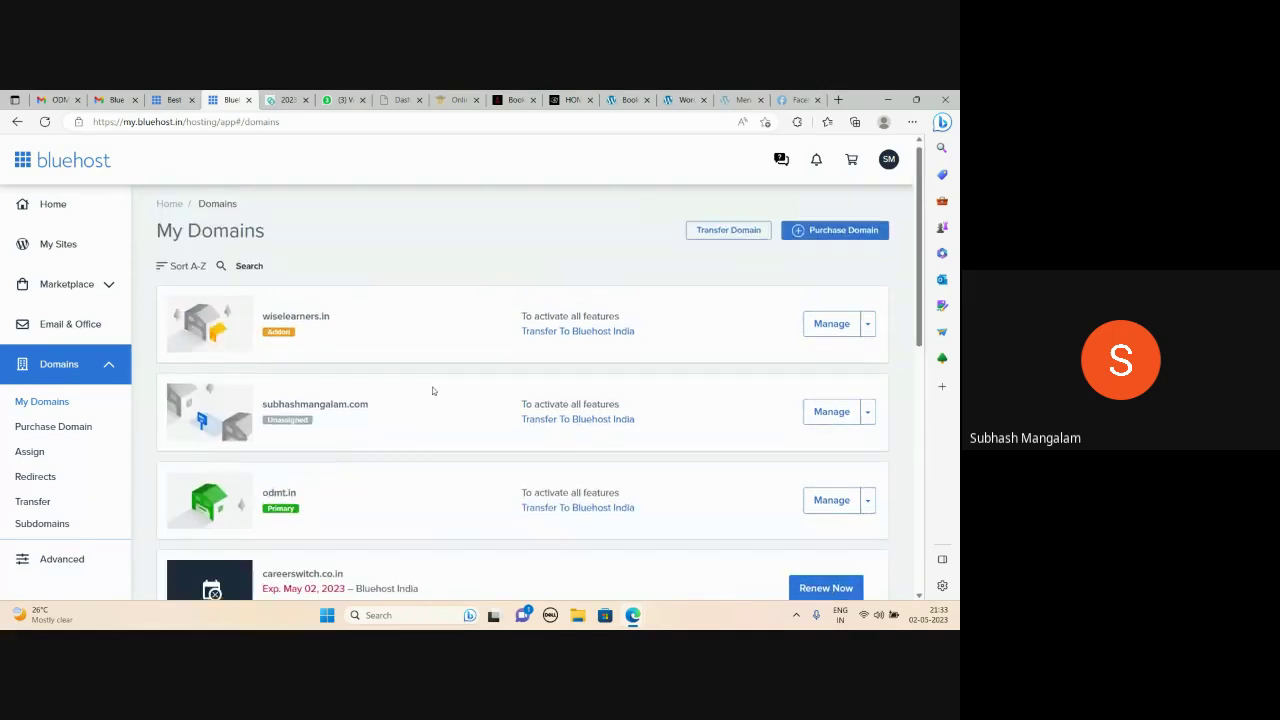
{"action": "scroll", "coordinate": [433, 390], "scroll_direction": "down", "scroll_amount": 6}
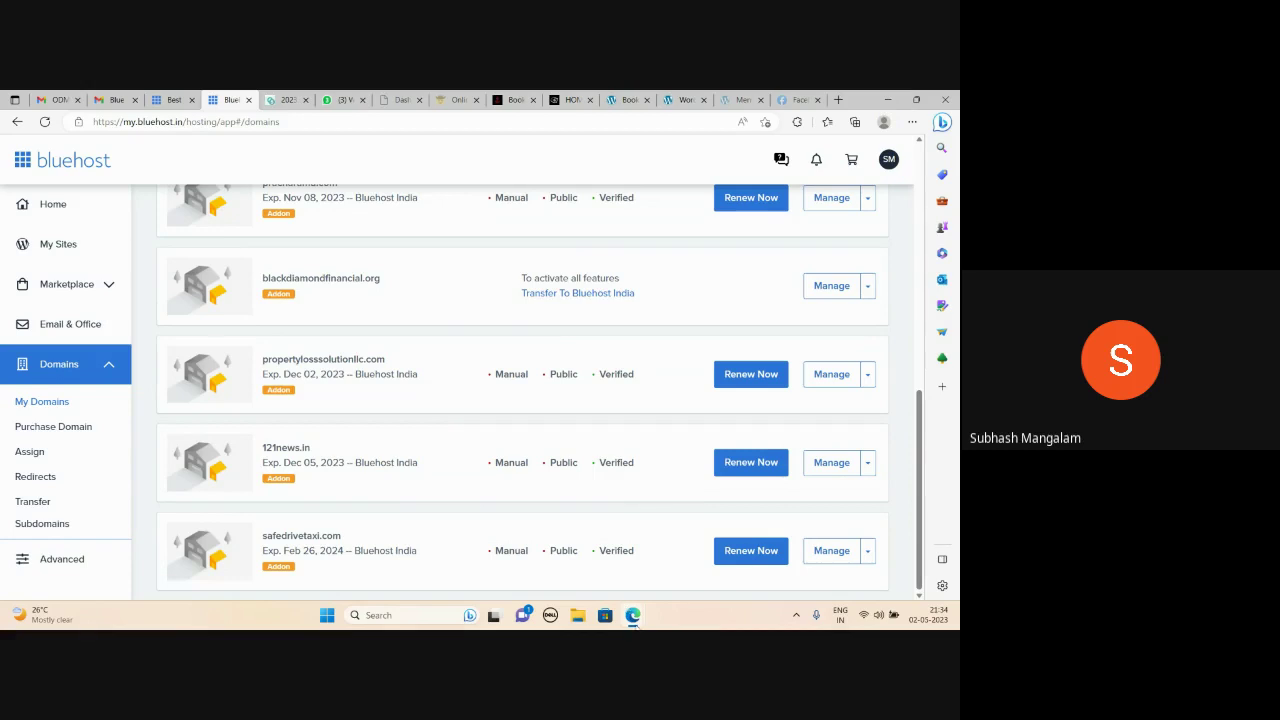
Step: Switch to the InPrivate Edge window and resubmit the new site setup for conference.britechconsulting.com without the optional plugins
{"action": "mouse_move", "coordinate": [632, 615]}
{"action": "mouse_move", "coordinate": [594, 567]}
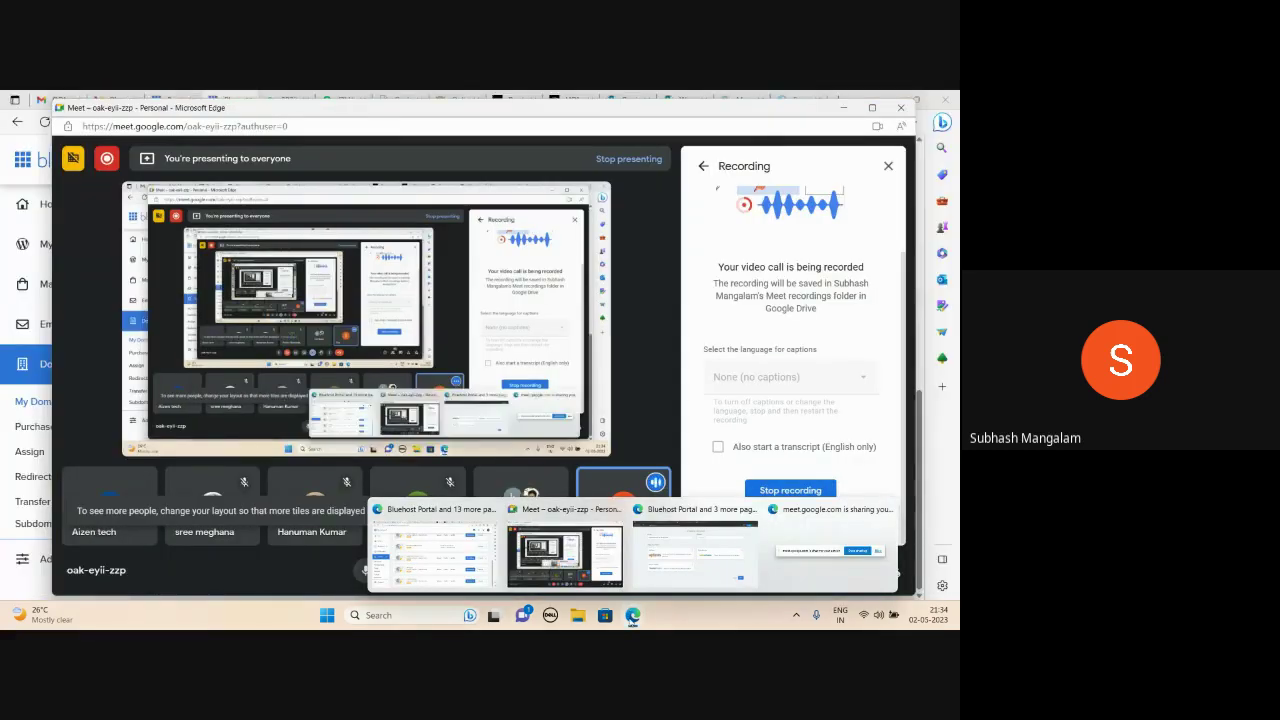
{"action": "left_click", "coordinate": [661, 578]}
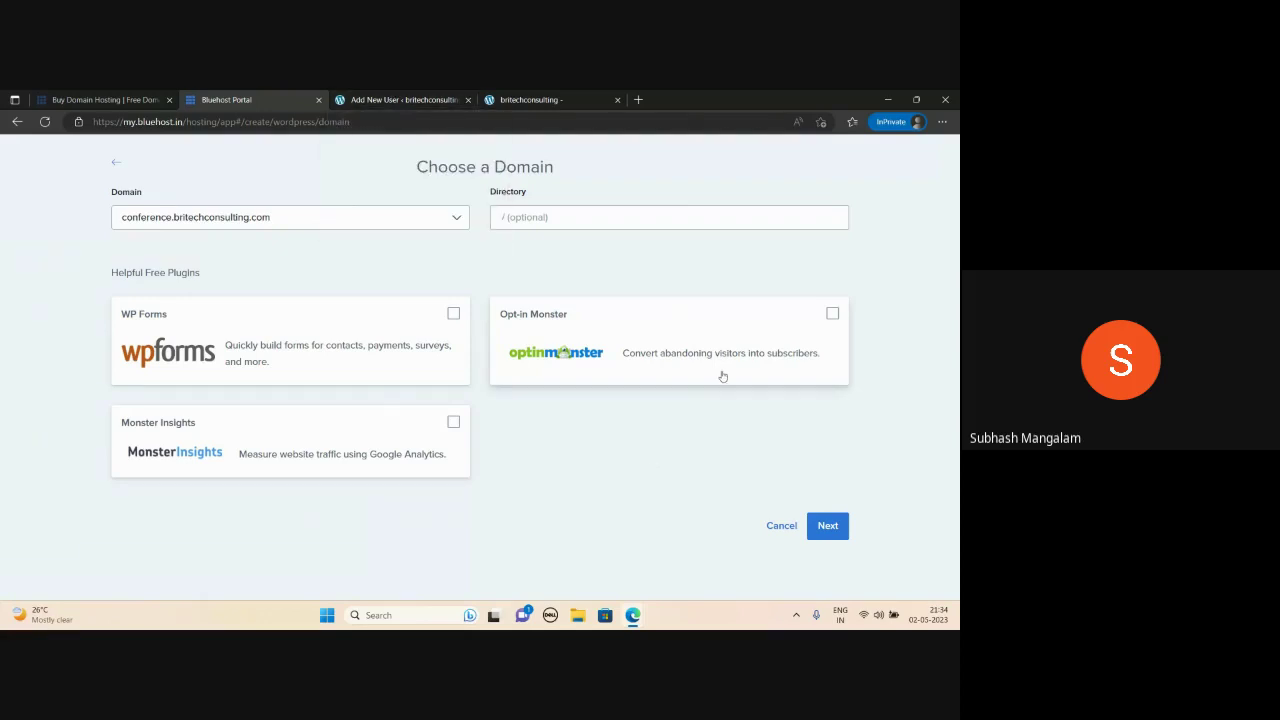
{"action": "left_click", "coordinate": [828, 526]}
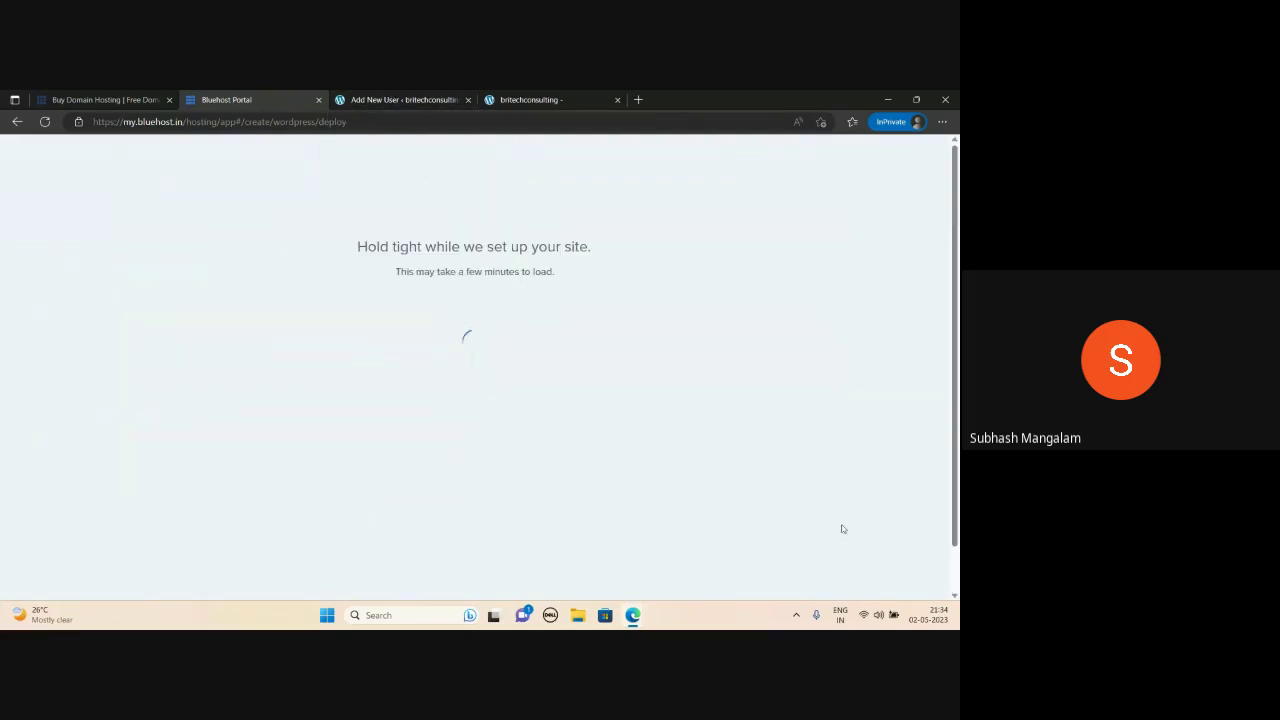
{"action": "left_click", "coordinate": [383, 95]}
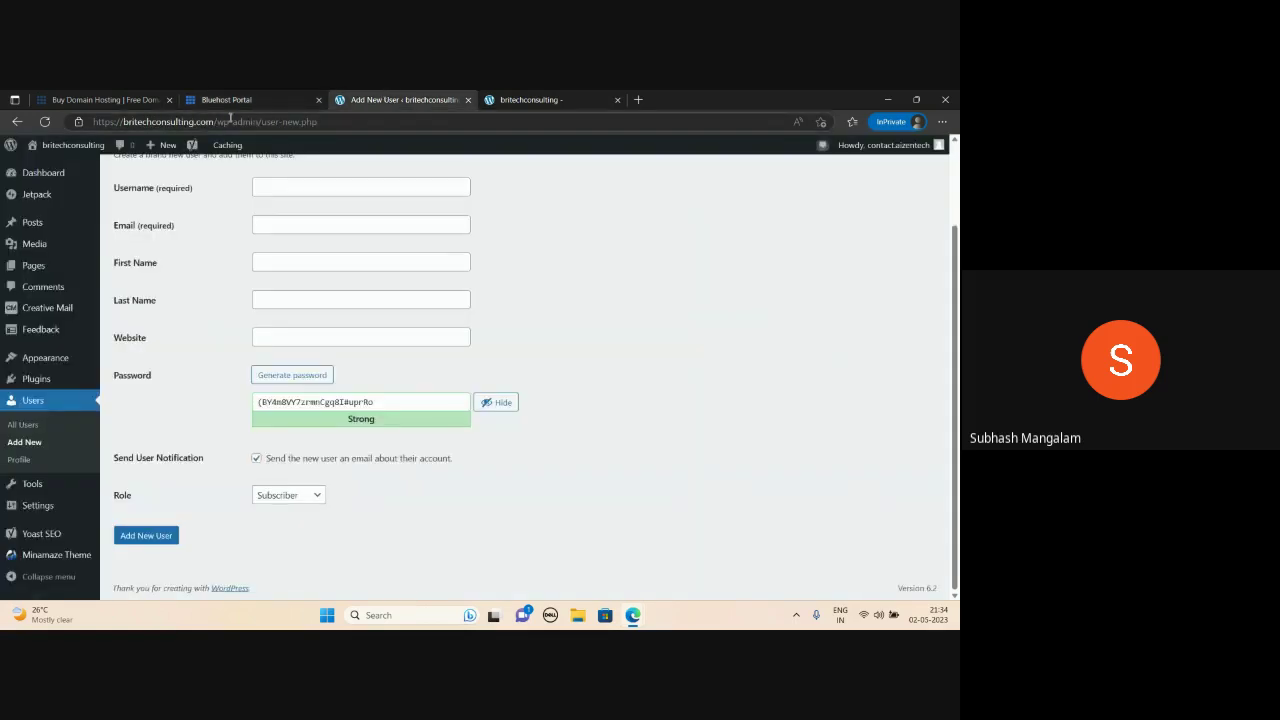
{"action": "scroll", "coordinate": [290, 160], "scroll_direction": "up", "scroll_amount": 2}
{"action": "left_click", "coordinate": [226, 99]}
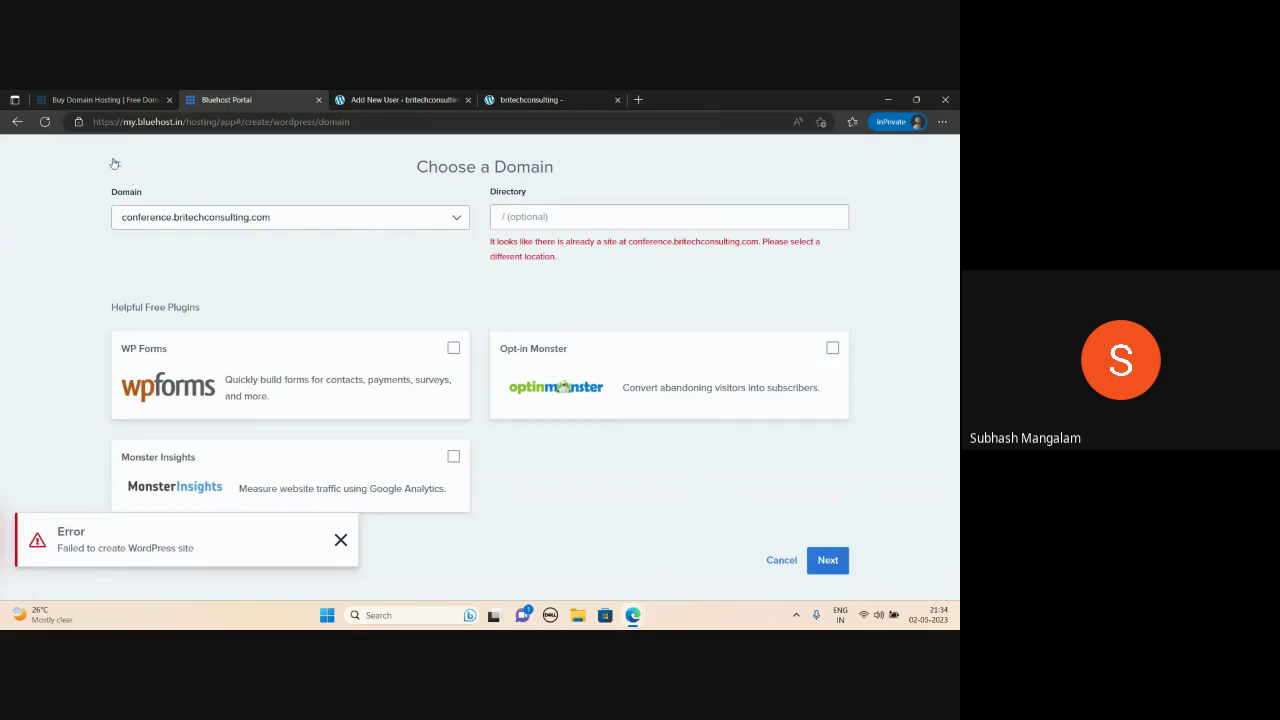
{"action": "left_click", "coordinate": [116, 99]}
{"action": "left_click", "coordinate": [226, 99]}
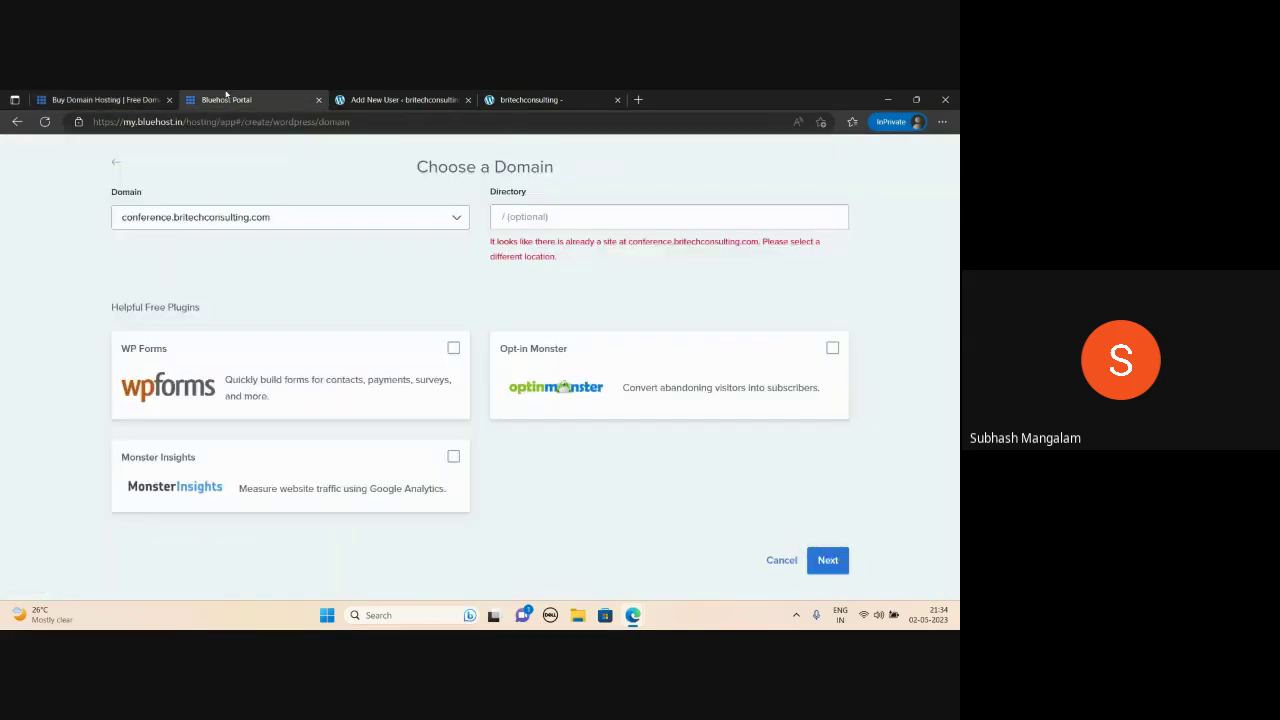
Step: Leave the domain choice, refresh the My Sites list and open the conference.britechconsulting.com site
{"action": "left_click", "coordinate": [119, 165]}
{"action": "left_click", "coordinate": [115, 166]}
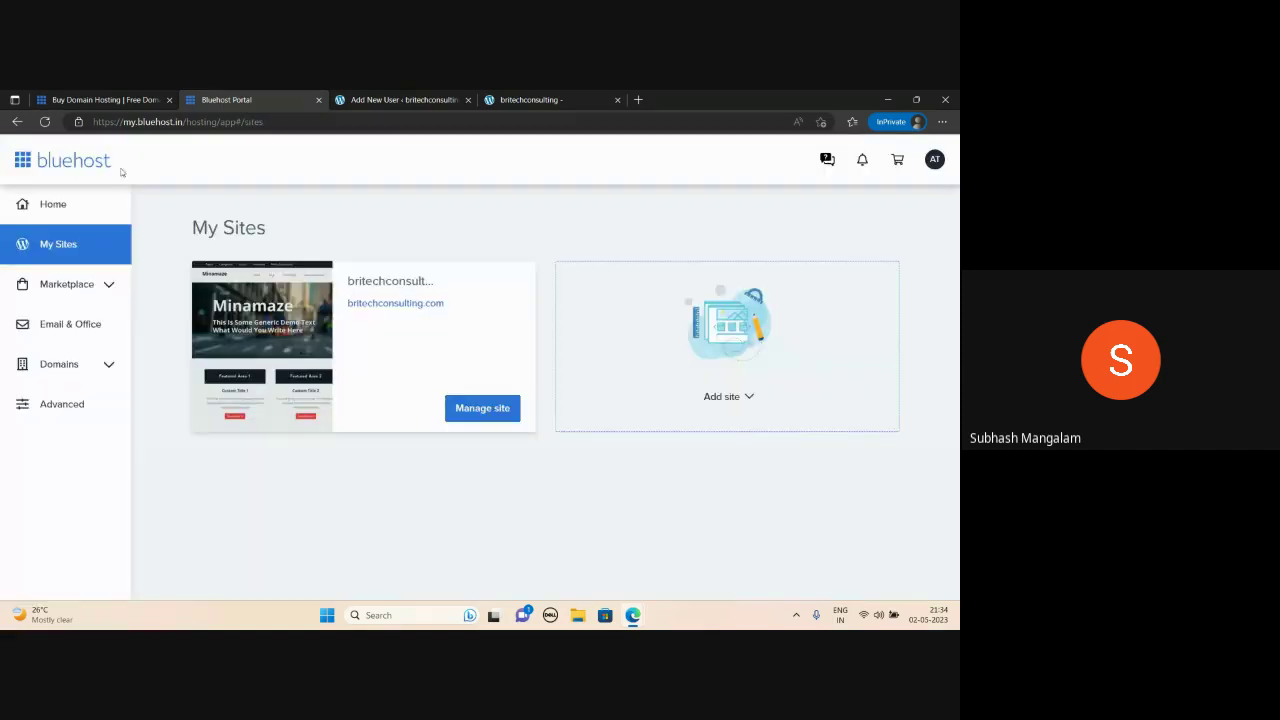
{"action": "left_click", "coordinate": [44, 121]}
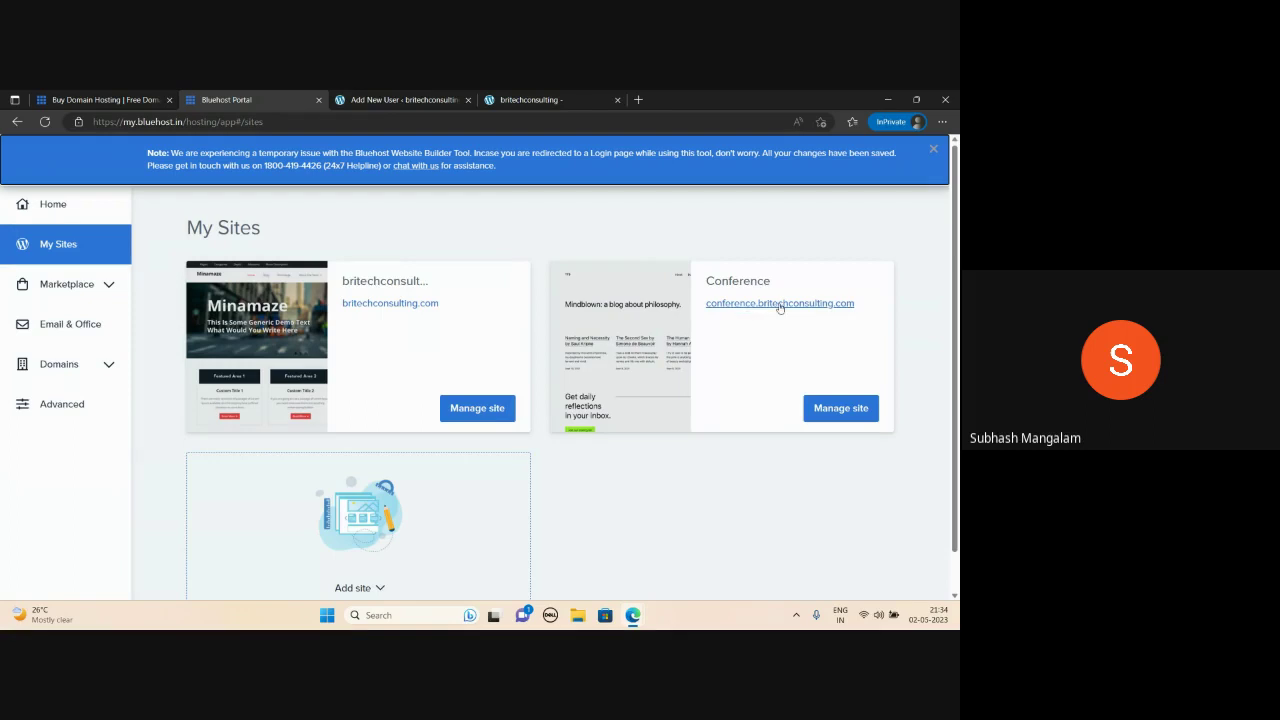
{"action": "left_click", "coordinate": [797, 305]}
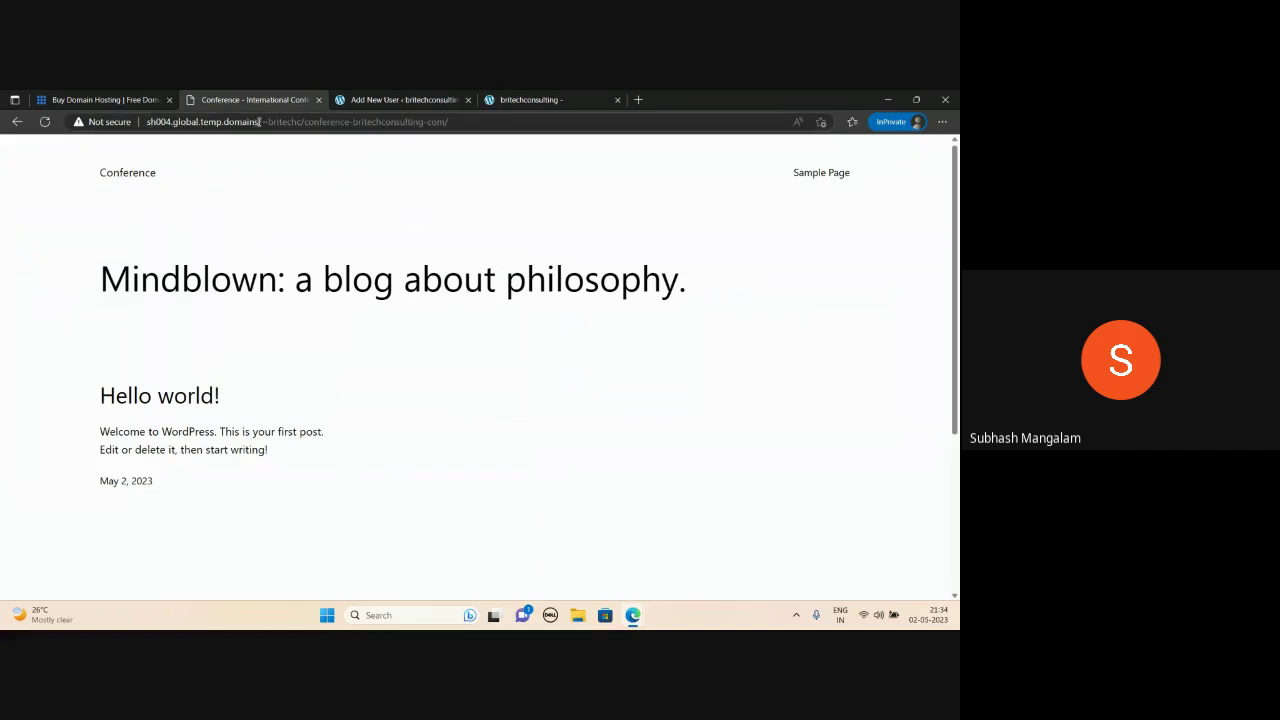
Step: Inspect the temporary domain part of the Conference site's address, check the hosting home page, and return to My Sites
{"action": "left_click_drag", "start_coordinate": [258, 121], "coordinate": [143, 119]}
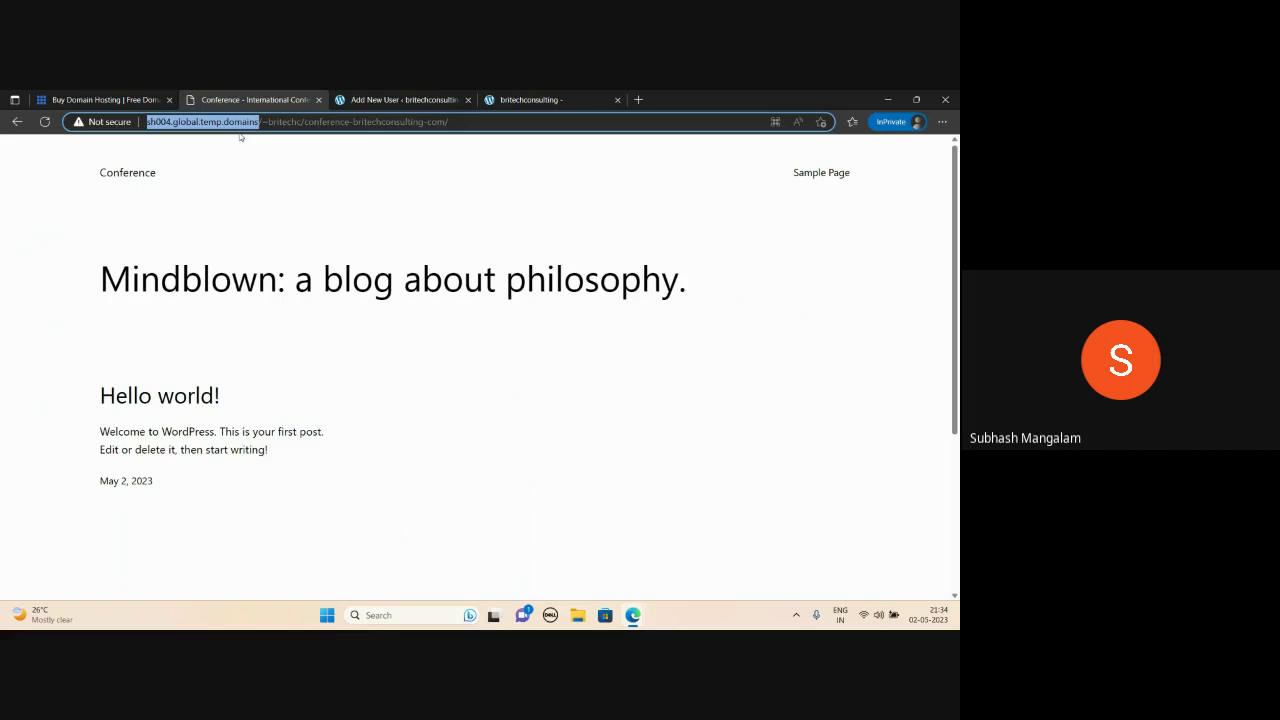
{"action": "left_click", "coordinate": [290, 154]}
{"action": "left_click", "coordinate": [105, 99]}
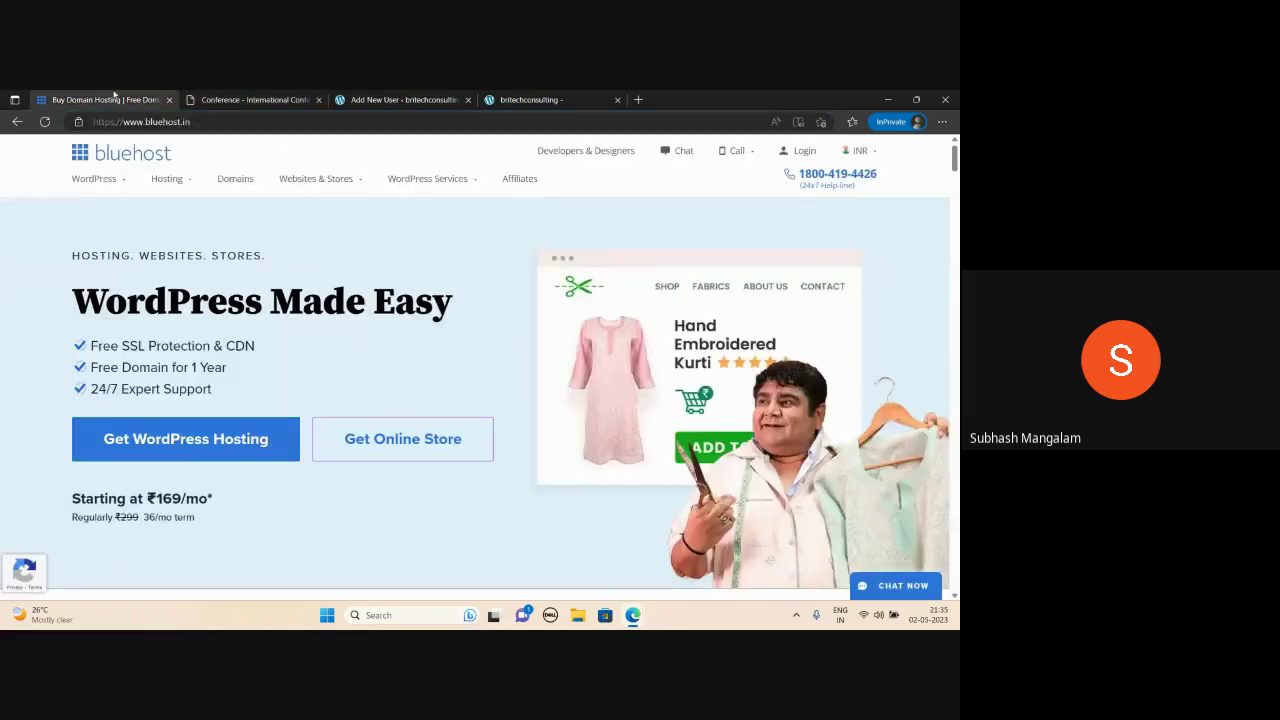
{"action": "left_click", "coordinate": [245, 97]}
{"action": "left_click", "coordinate": [15, 121]}
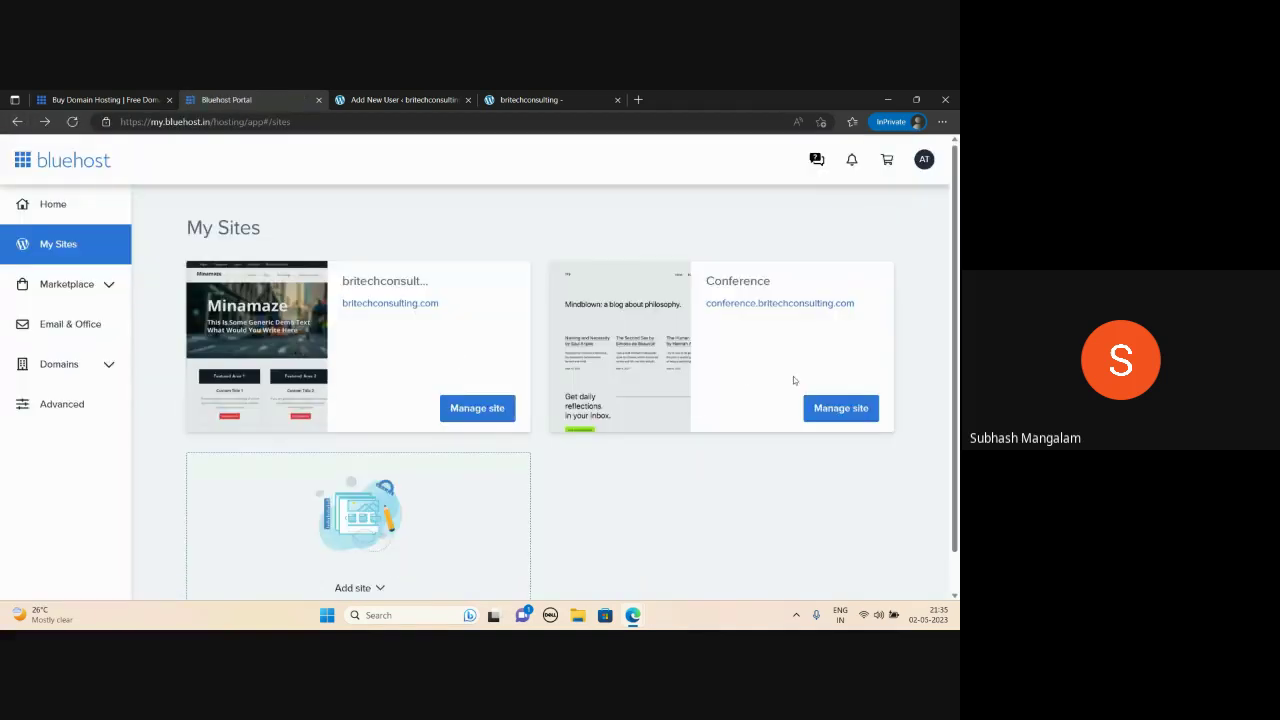
Step: Open the Conference site's management page, examine its overview, and go back to the My Sites list
{"action": "left_click", "coordinate": [836, 407]}
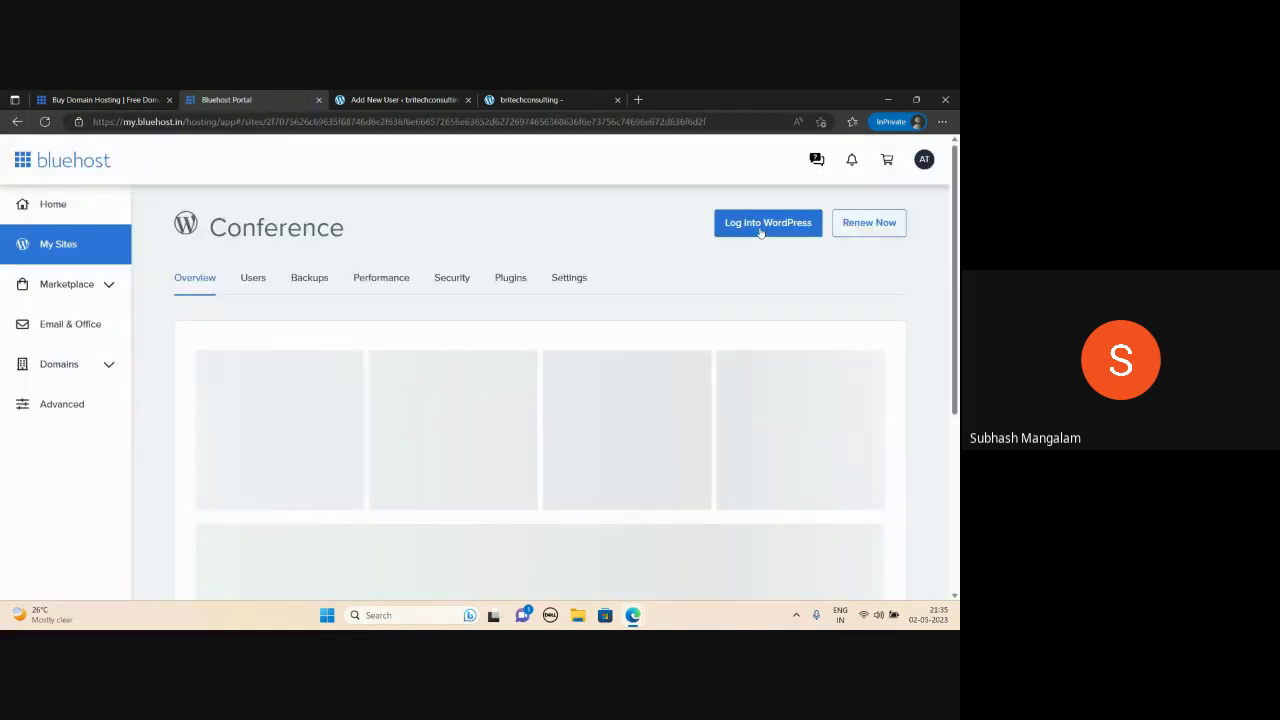
{"action": "left_click", "coordinate": [760, 231]}
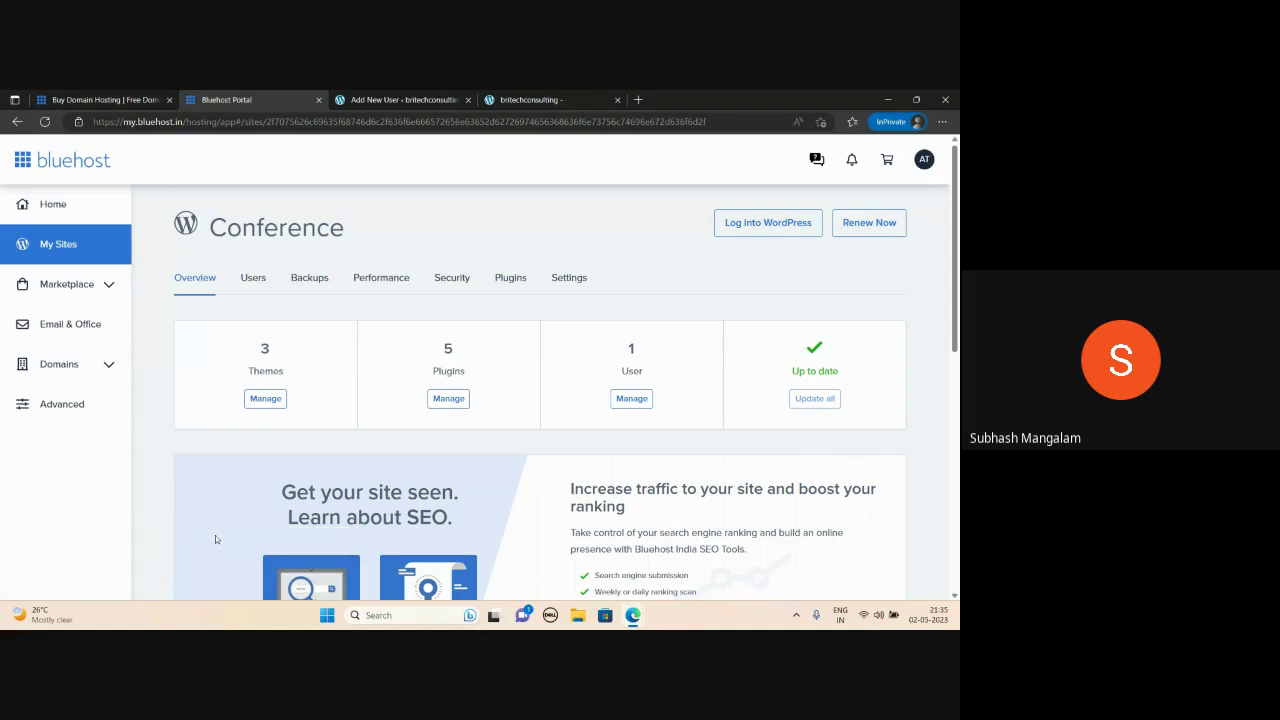
{"action": "scroll", "coordinate": [643, 318], "scroll_direction": "down", "scroll_amount": 2}
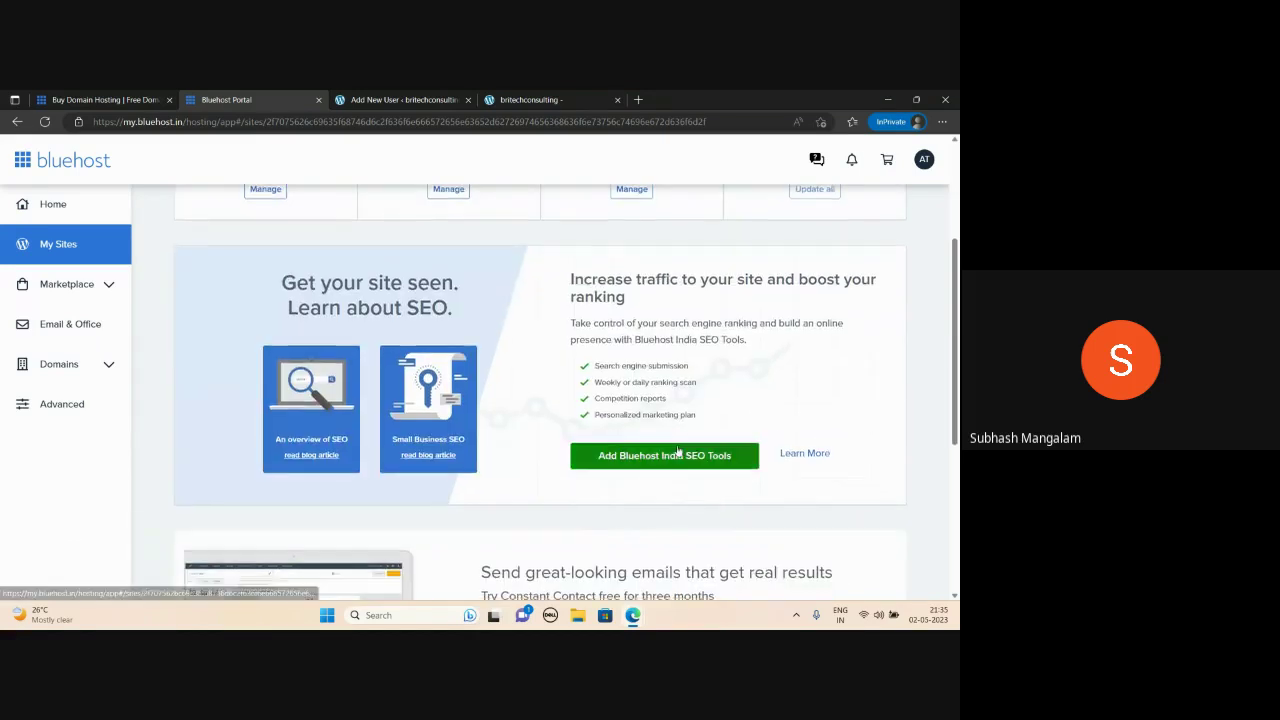
{"action": "scroll", "coordinate": [677, 450], "scroll_direction": "up", "scroll_amount": 2}
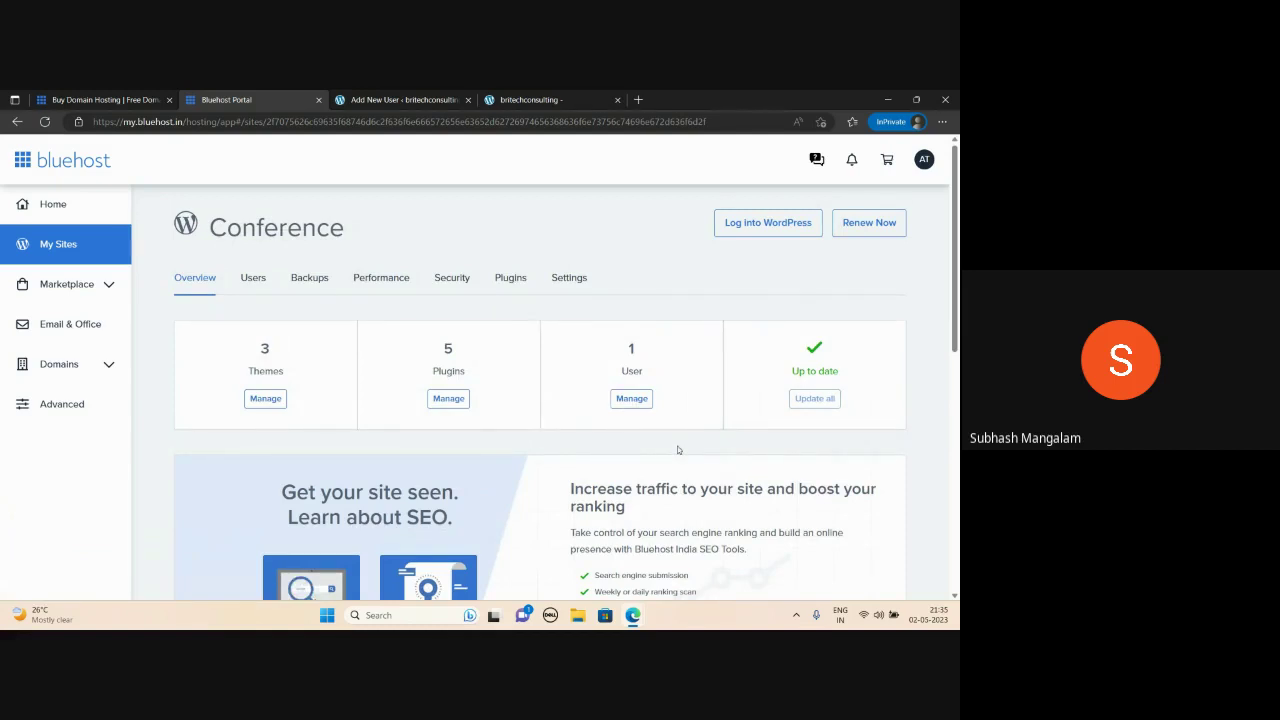
{"action": "key", "text": "alt+Left"}
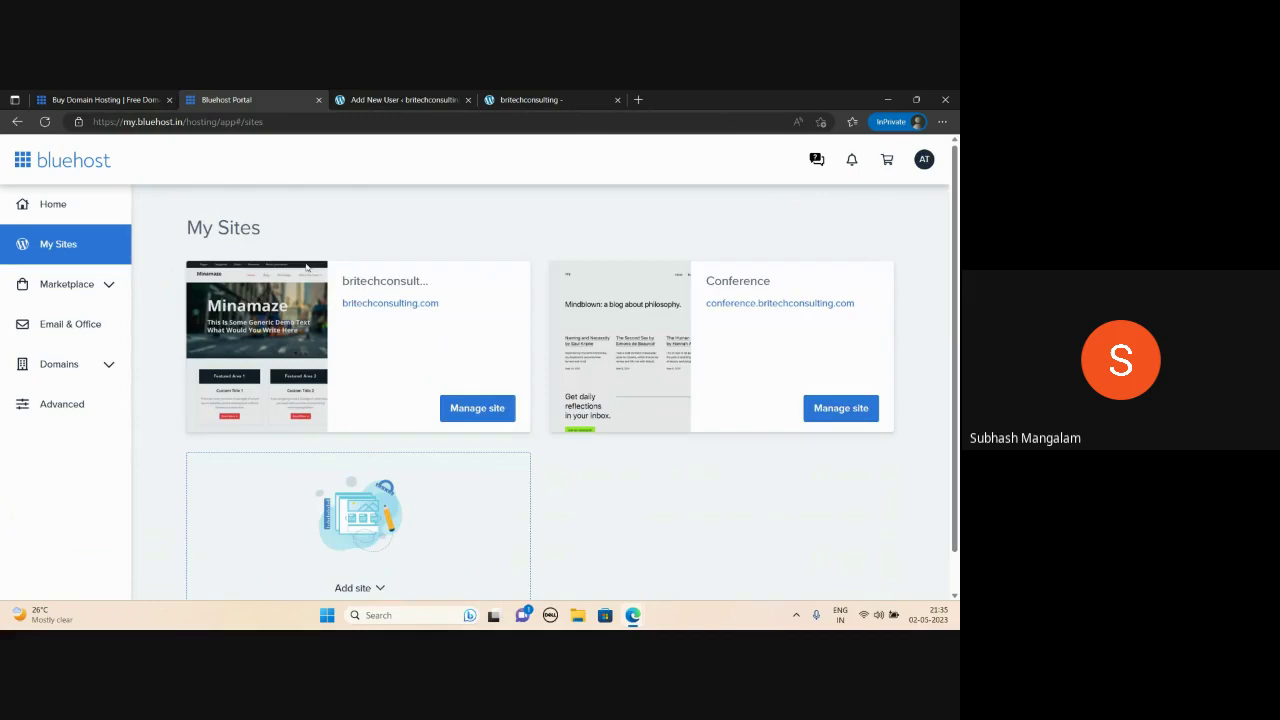
{"action": "left_click", "coordinate": [398, 99]}
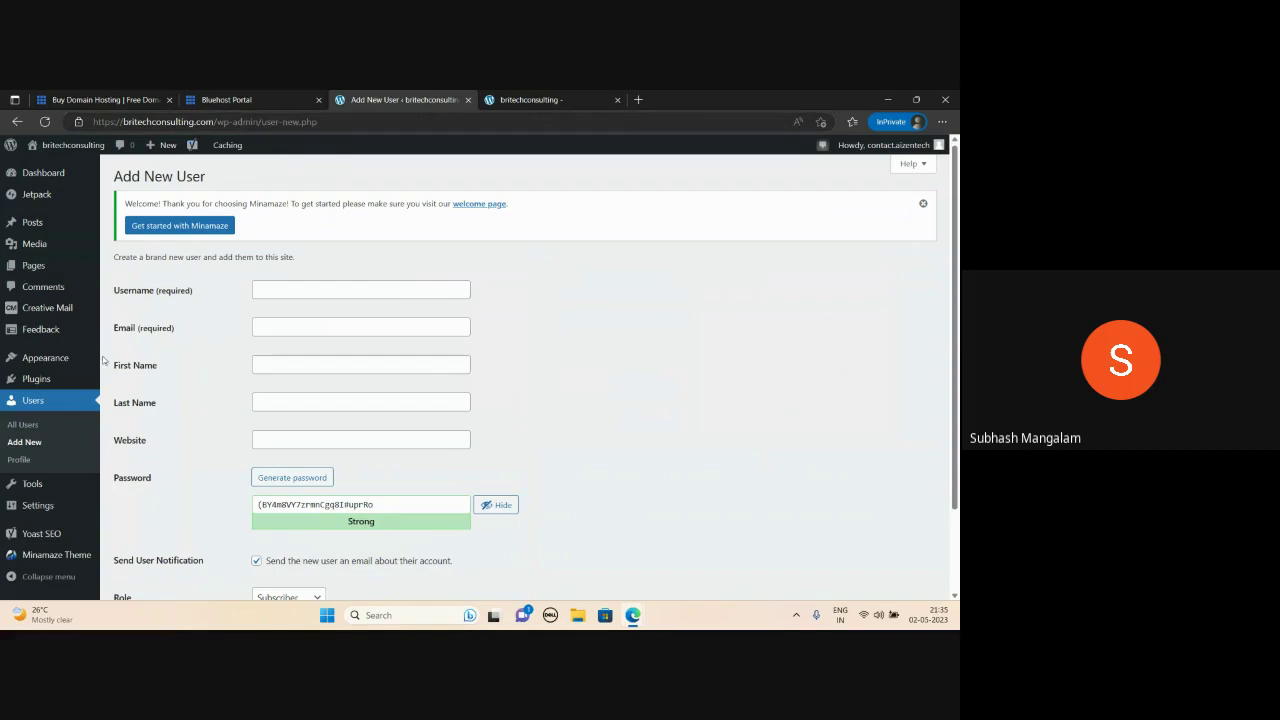
{"action": "left_click", "coordinate": [264, 99]}
Step: Switch to the other Edge window, look through the My Domains list, and check the open WordPress site pages
{"action": "mouse_move", "coordinate": [633, 615]}
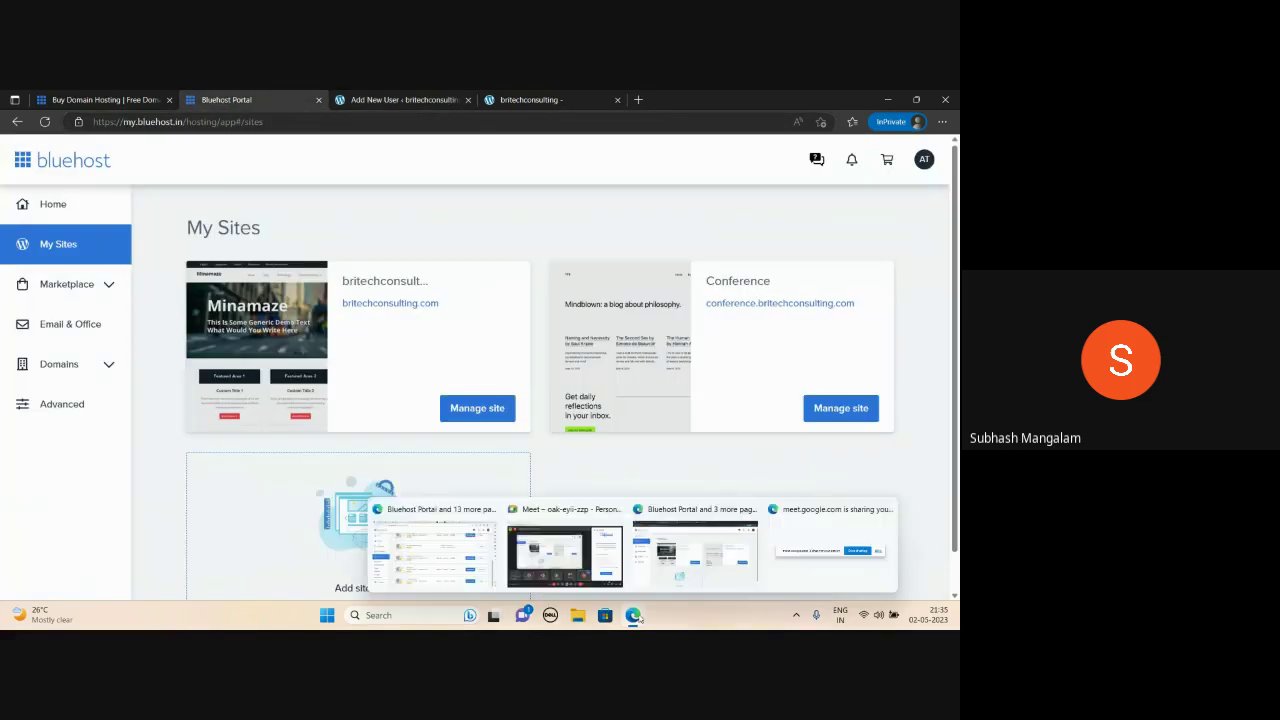
{"action": "left_click", "coordinate": [700, 557]}
{"action": "scroll", "coordinate": [188, 368], "scroll_direction": "up", "scroll_amount": 15}
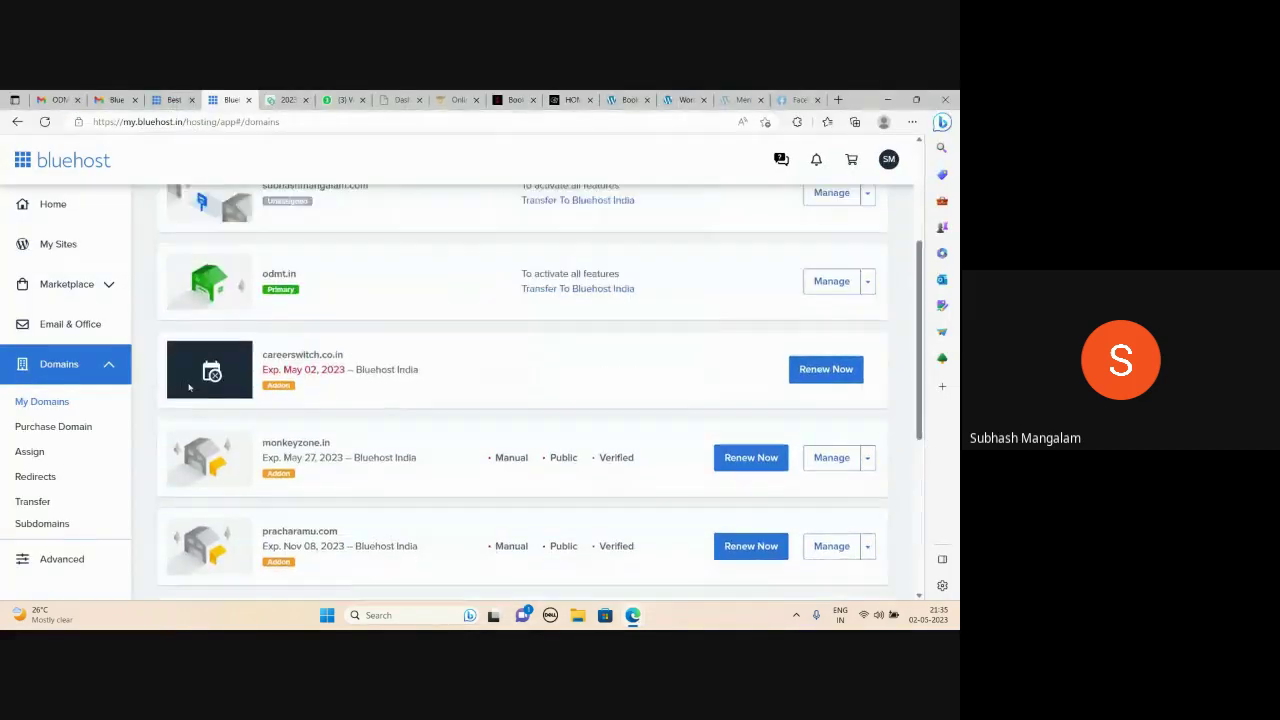
{"action": "scroll", "coordinate": [197, 427], "scroll_direction": "down", "scroll_amount": 15}
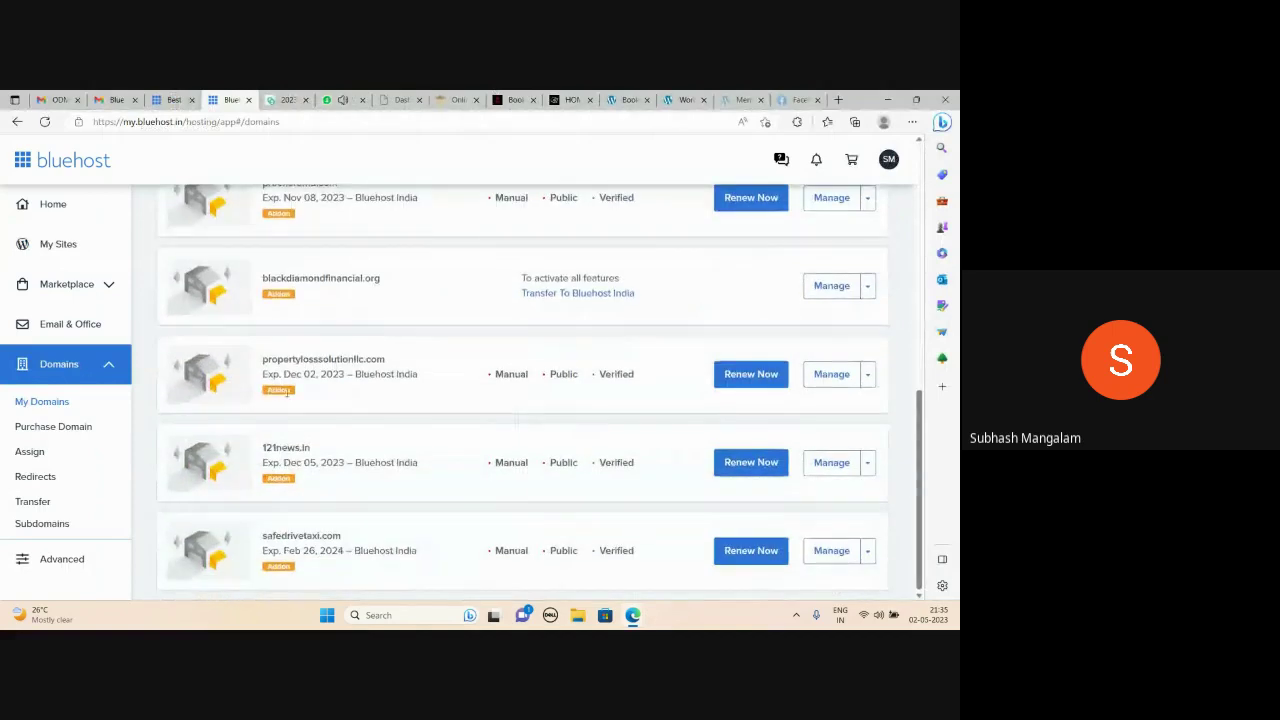
{"action": "scroll", "coordinate": [434, 398], "scroll_direction": "up", "scroll_amount": 2}
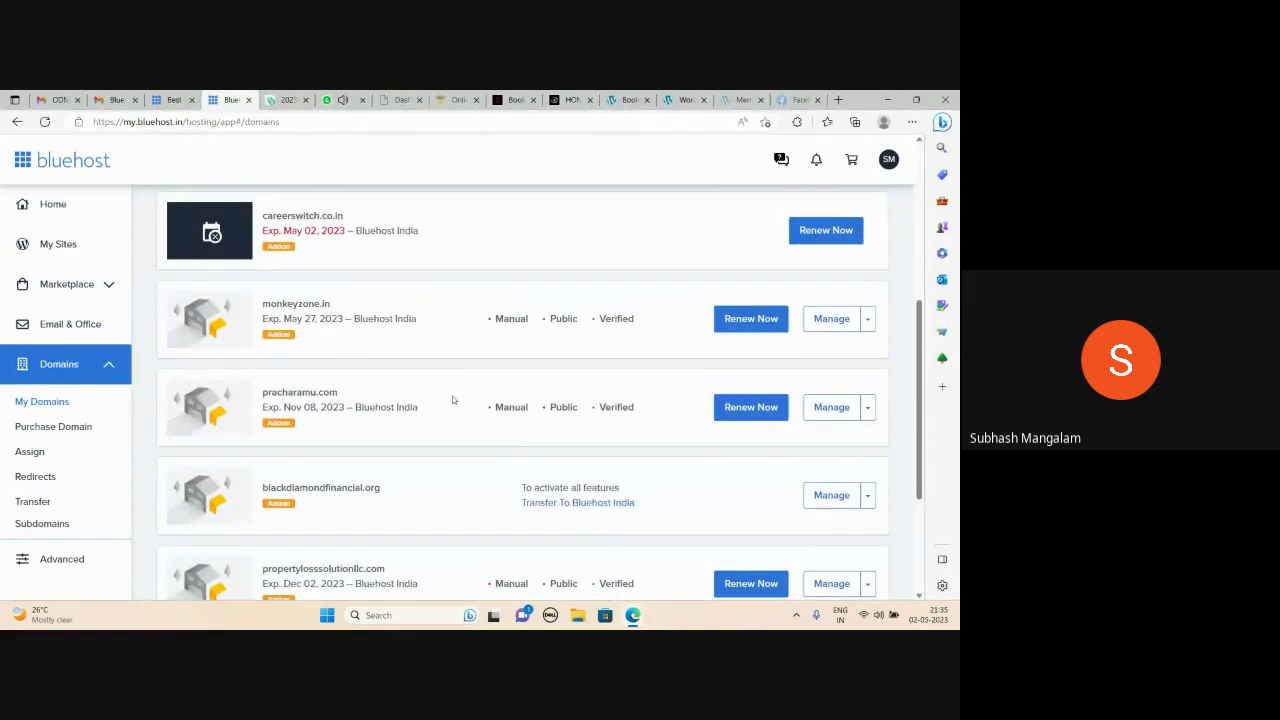
{"action": "scroll", "coordinate": [605, 355], "scroll_direction": "up", "scroll_amount": 4}
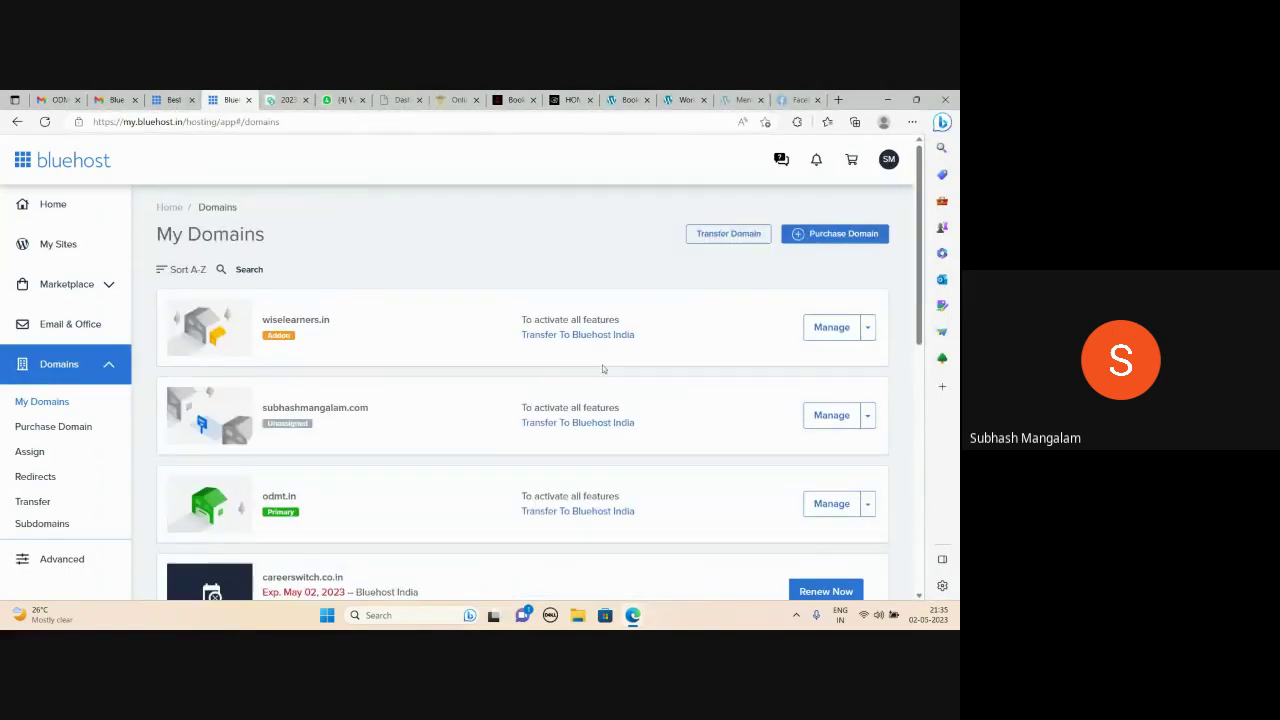
{"action": "left_click", "coordinate": [630, 100]}
{"action": "left_click", "coordinate": [682, 100]}
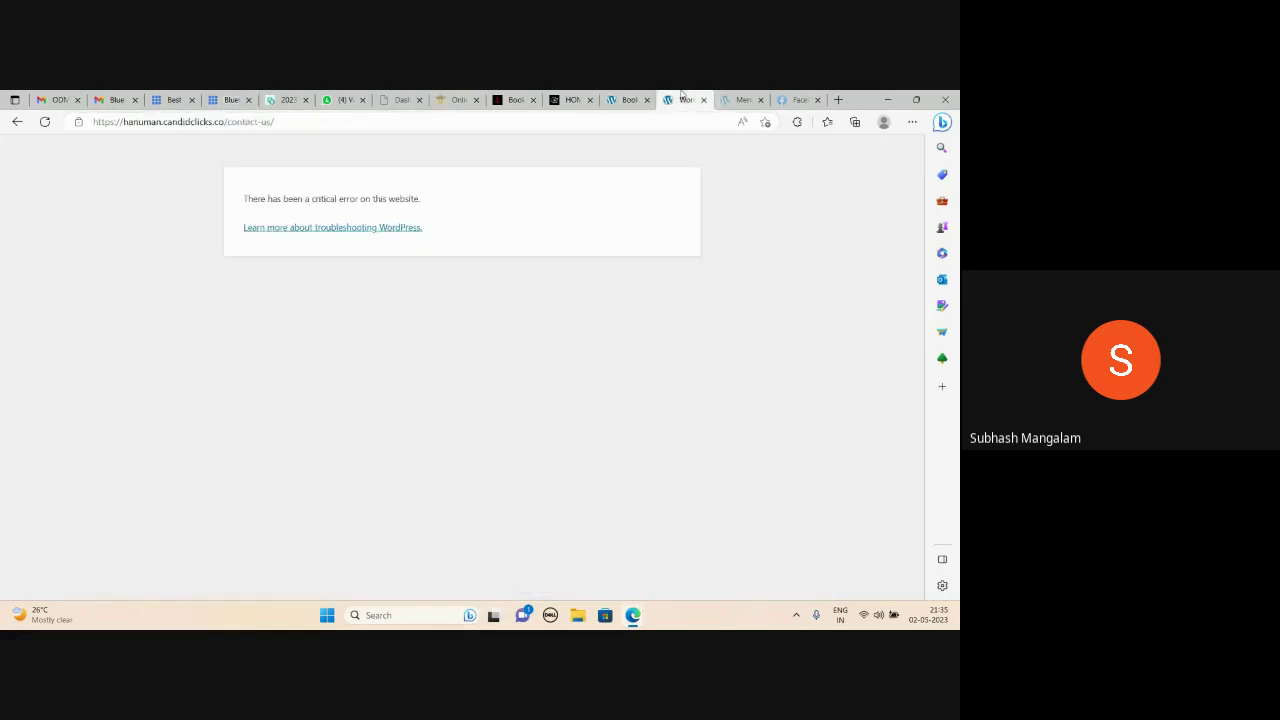
Step: Minimize the Edge and meeting windows, start Google Chrome from the desktop, and load bluehost.in
{"action": "left_click", "coordinate": [888, 100]}
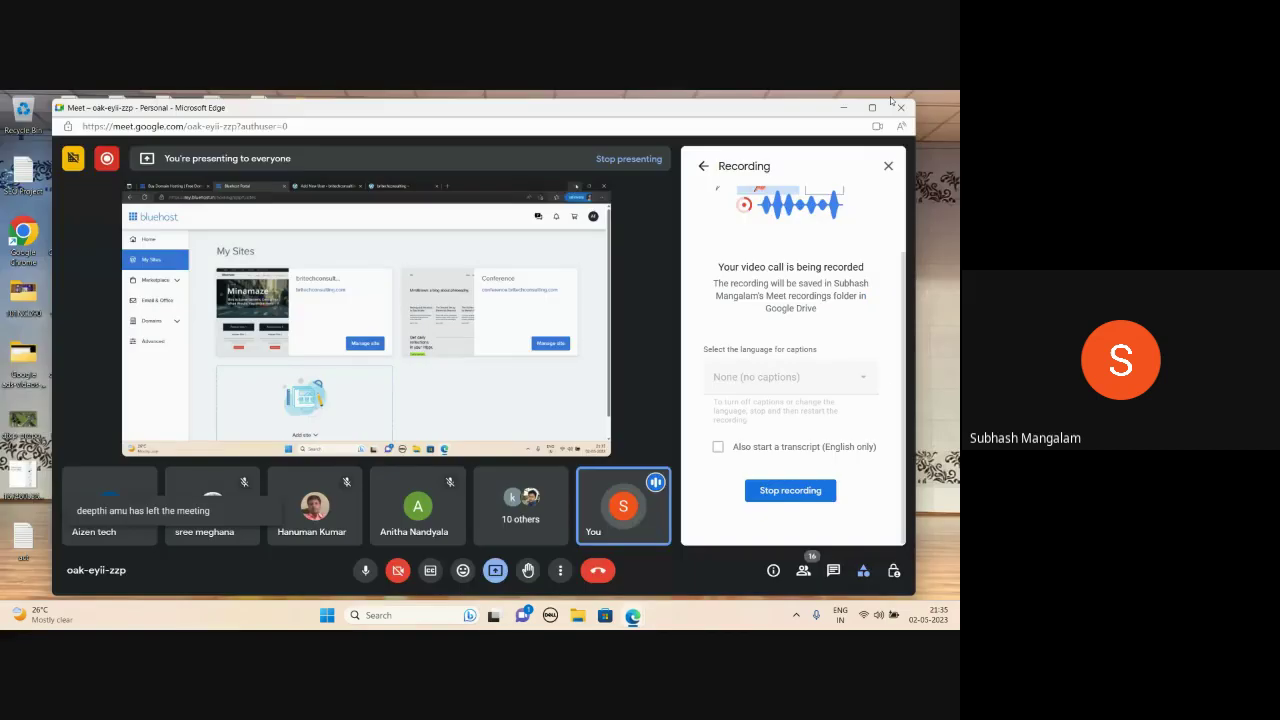
{"action": "left_click", "coordinate": [846, 108]}
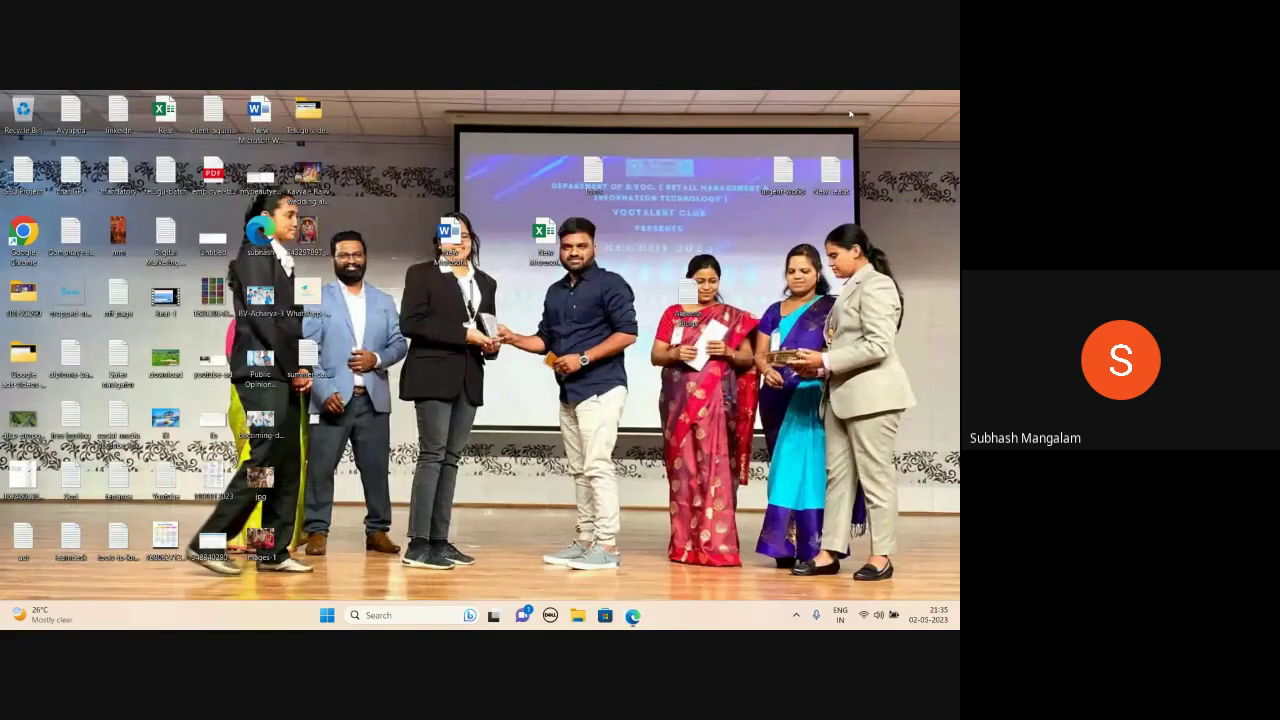
{"action": "double_click", "coordinate": [31, 241]}
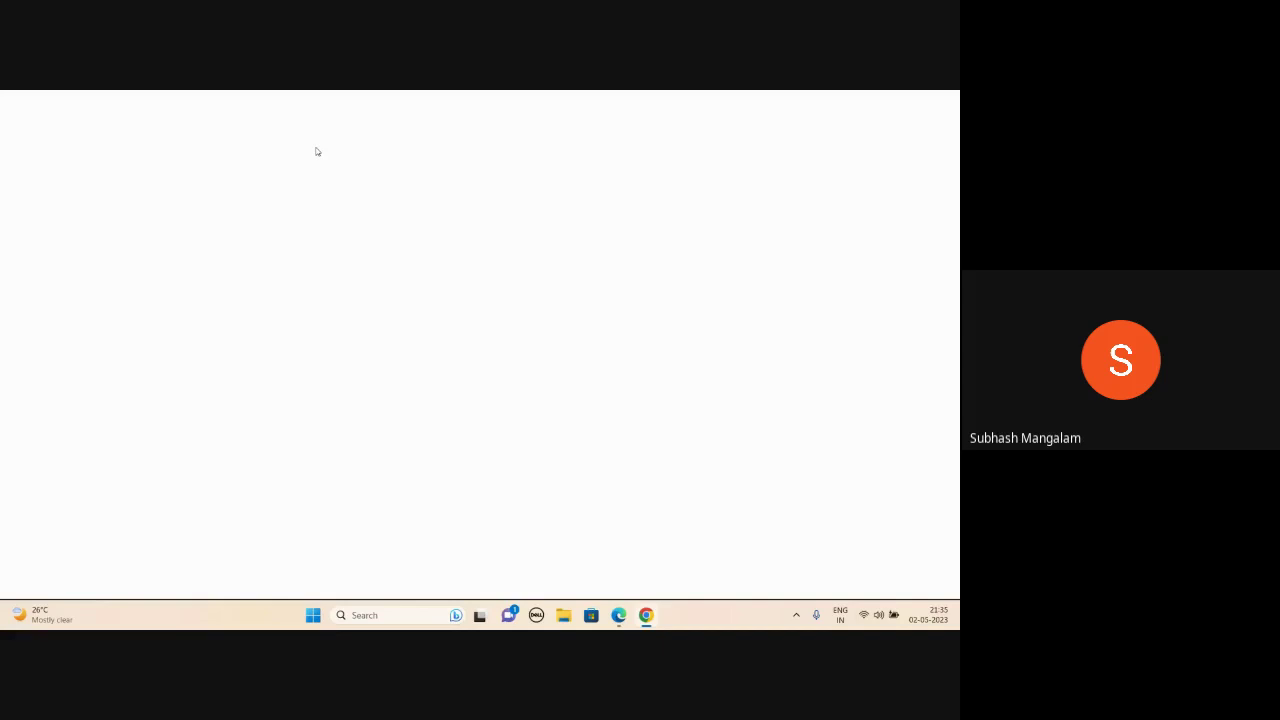
{"action": "type", "text": "bluehost.in"}
{"action": "key", "text": "Return"}
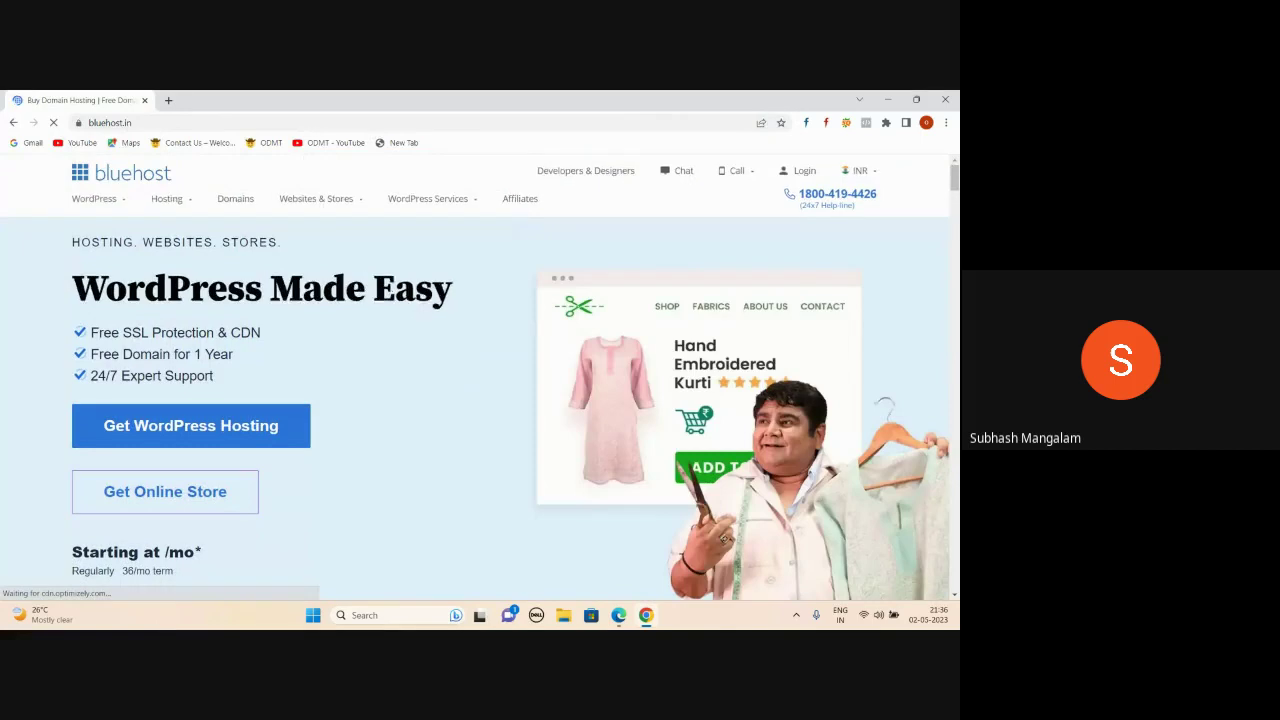
Step: Open the hosting login page and sign in to the candidclicks.co account with its account password
{"action": "left_click", "coordinate": [808, 172]}
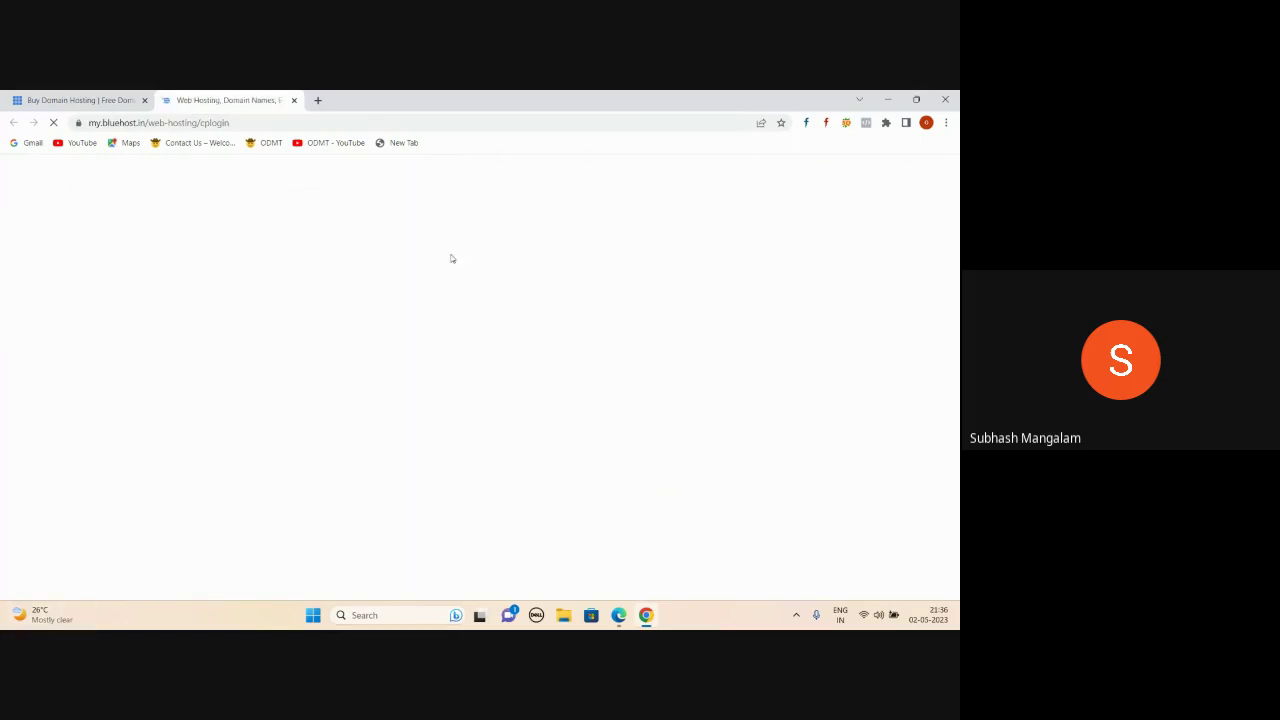
{"action": "scroll", "coordinate": [480, 400], "scroll_direction": "down", "scroll_amount": 2}
{"action": "left_click", "coordinate": [459, 427]}
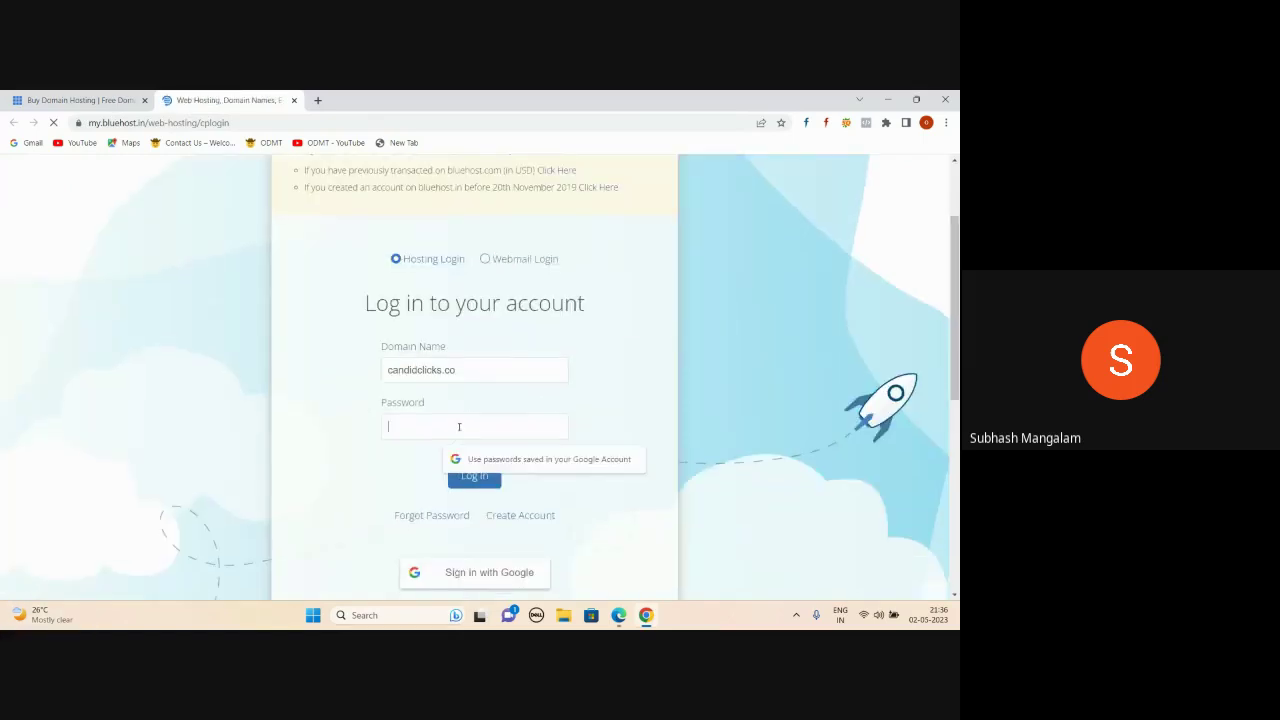
{"action": "type", "text": "*******"}
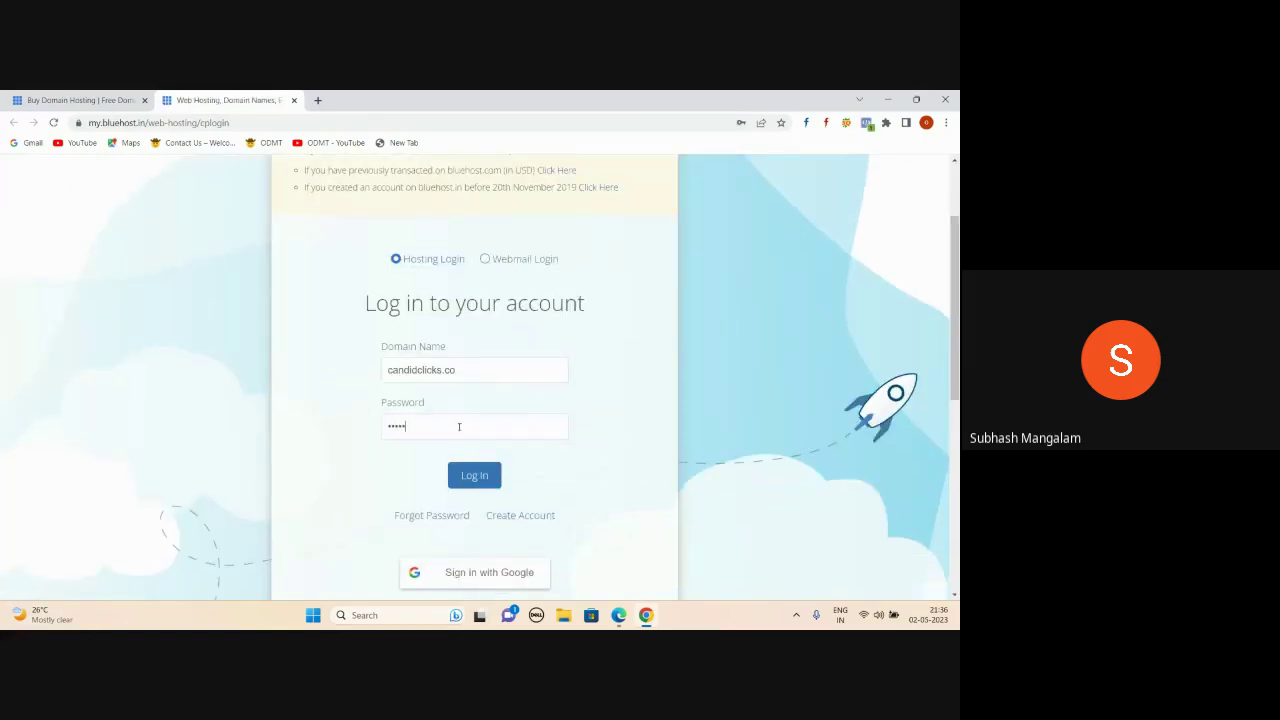
{"action": "type", "text": "*****"}
{"action": "key", "text": "Return"}
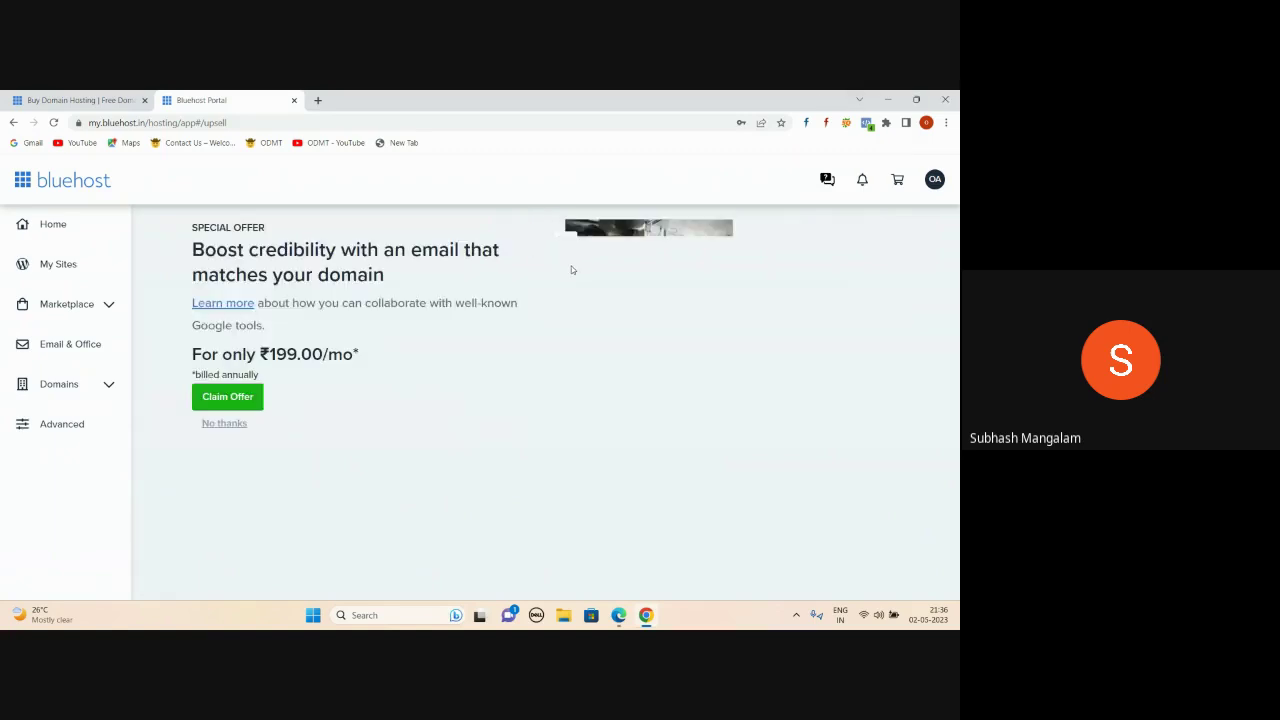
Step: Open My Sites in the candidclicks.co account and look through the list of WordPress sites and their subdomains
{"action": "left_click", "coordinate": [88, 273]}
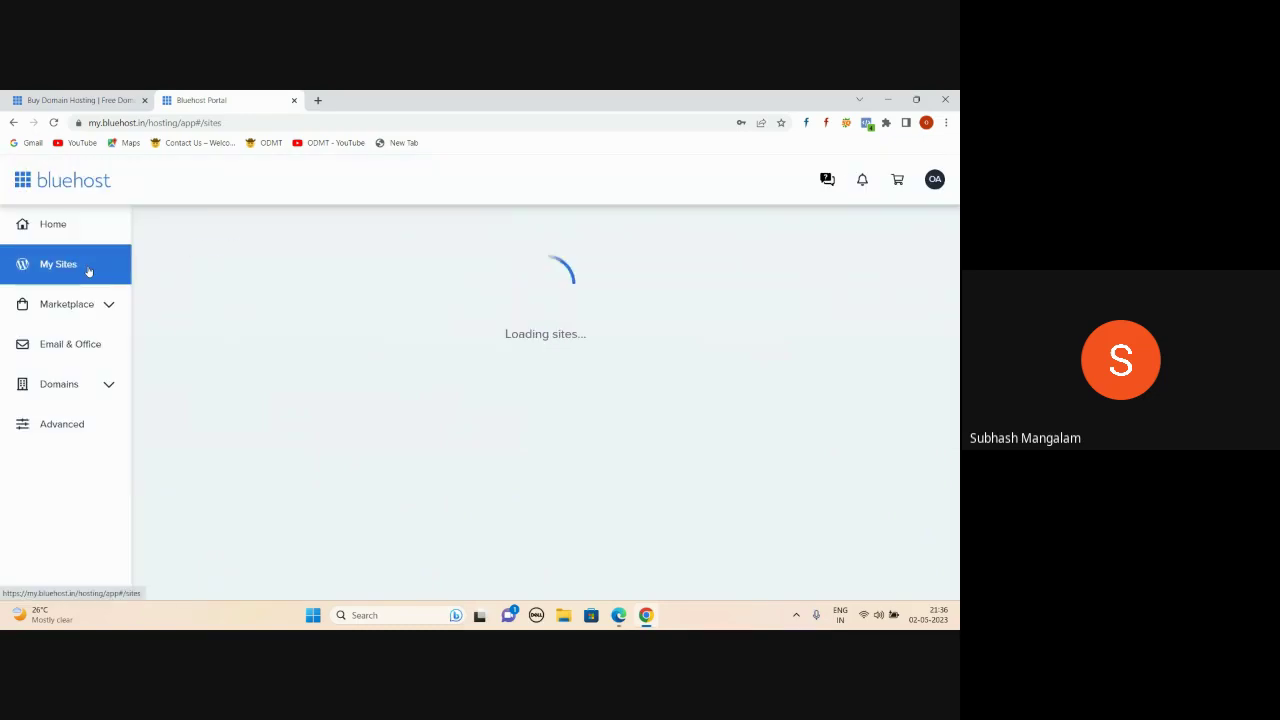
{"action": "scroll", "coordinate": [723, 280], "scroll_direction": "down", "scroll_amount": 1}
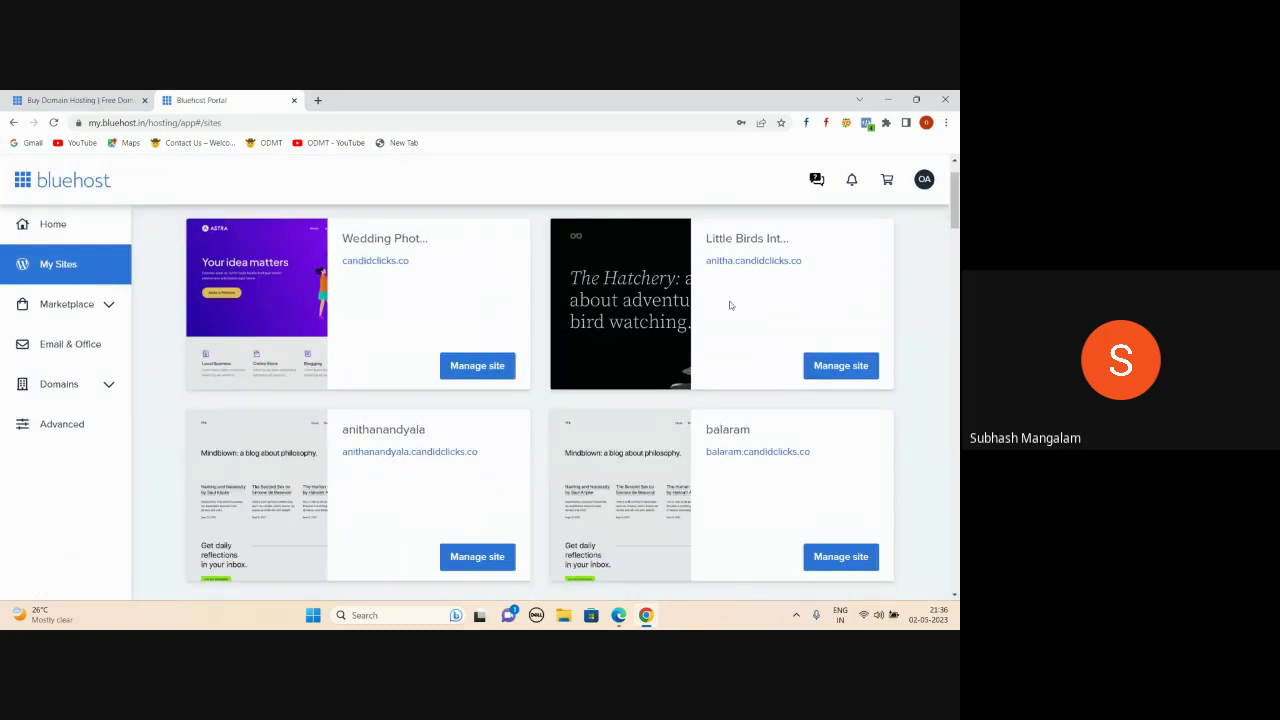
{"action": "scroll", "coordinate": [725, 304], "scroll_direction": "down", "scroll_amount": 1}
{"action": "scroll", "coordinate": [725, 388], "scroll_direction": "down", "scroll_amount": 7}
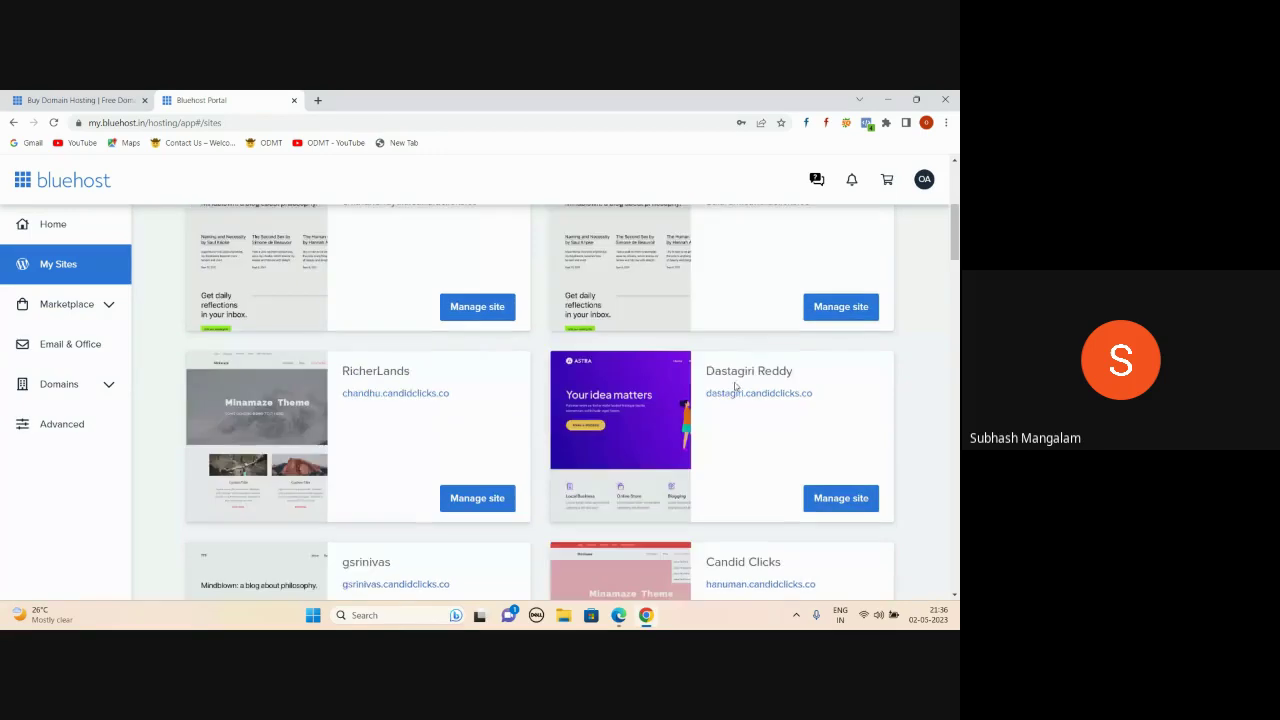
{"action": "scroll", "coordinate": [735, 385], "scroll_direction": "down", "scroll_amount": 12}
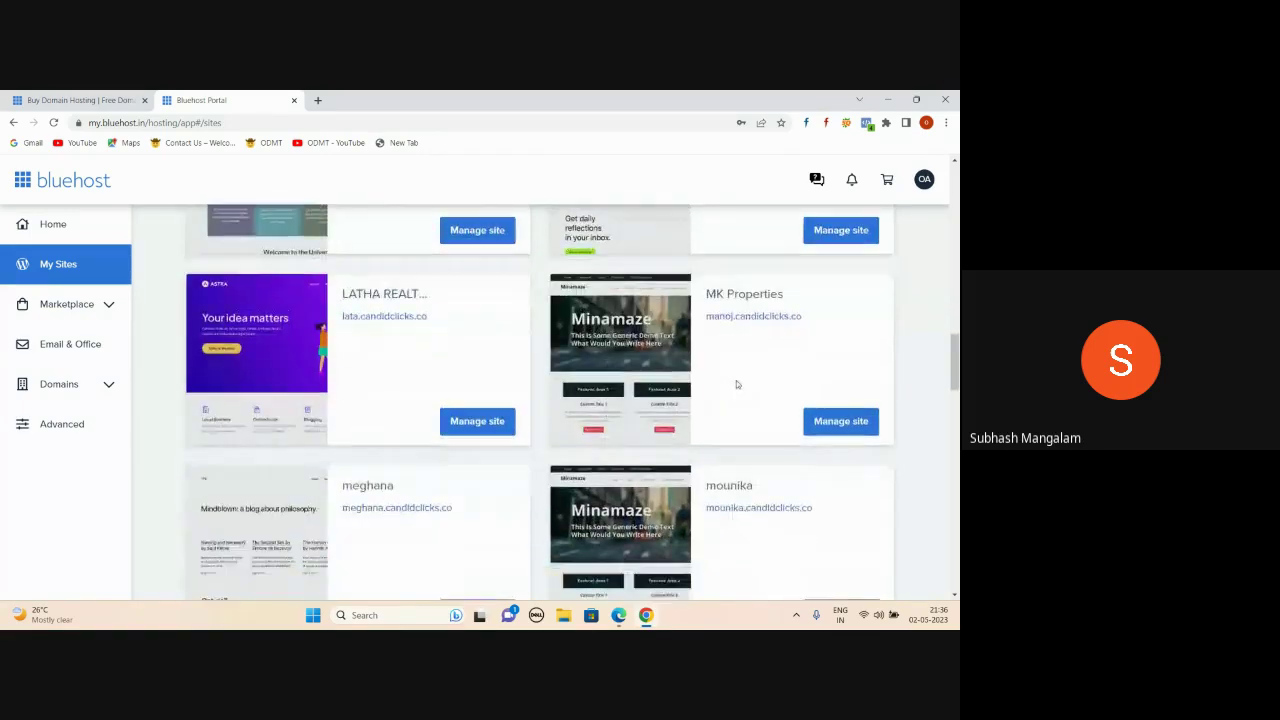
{"action": "scroll", "coordinate": [736, 383], "scroll_direction": "down", "scroll_amount": 5}
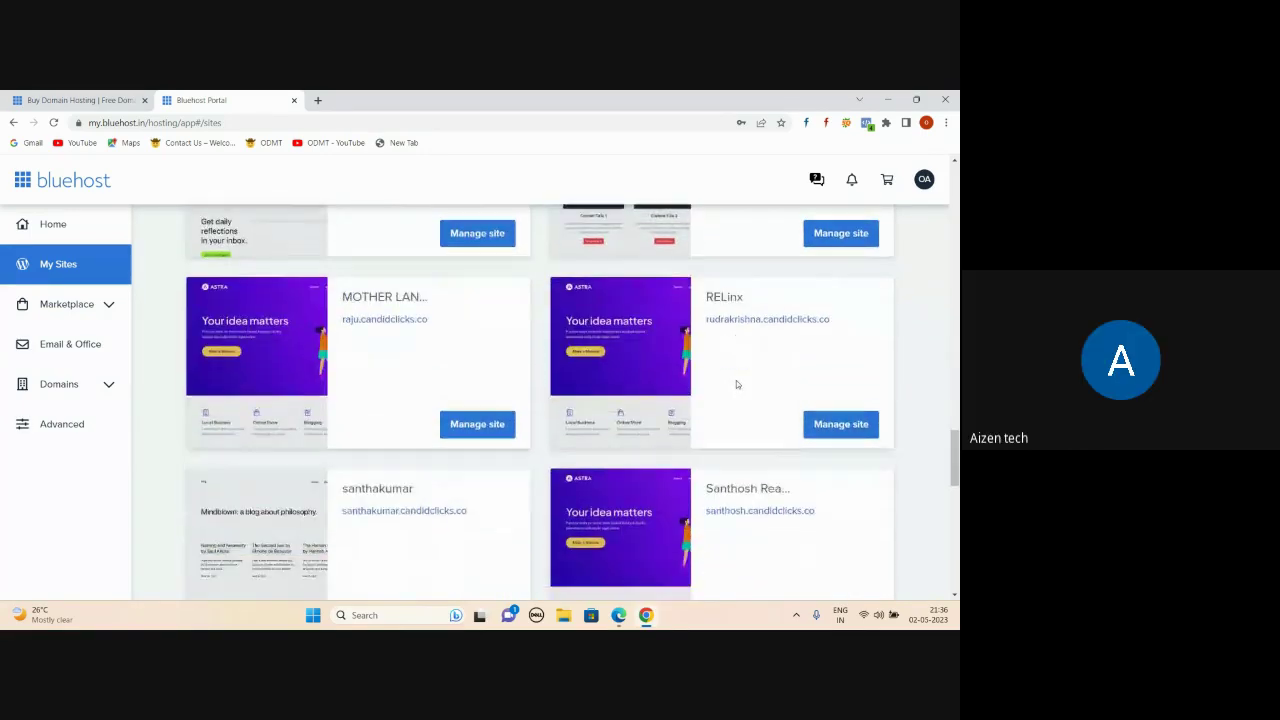
{"action": "scroll", "coordinate": [736, 384], "scroll_direction": "down", "scroll_amount": 8}
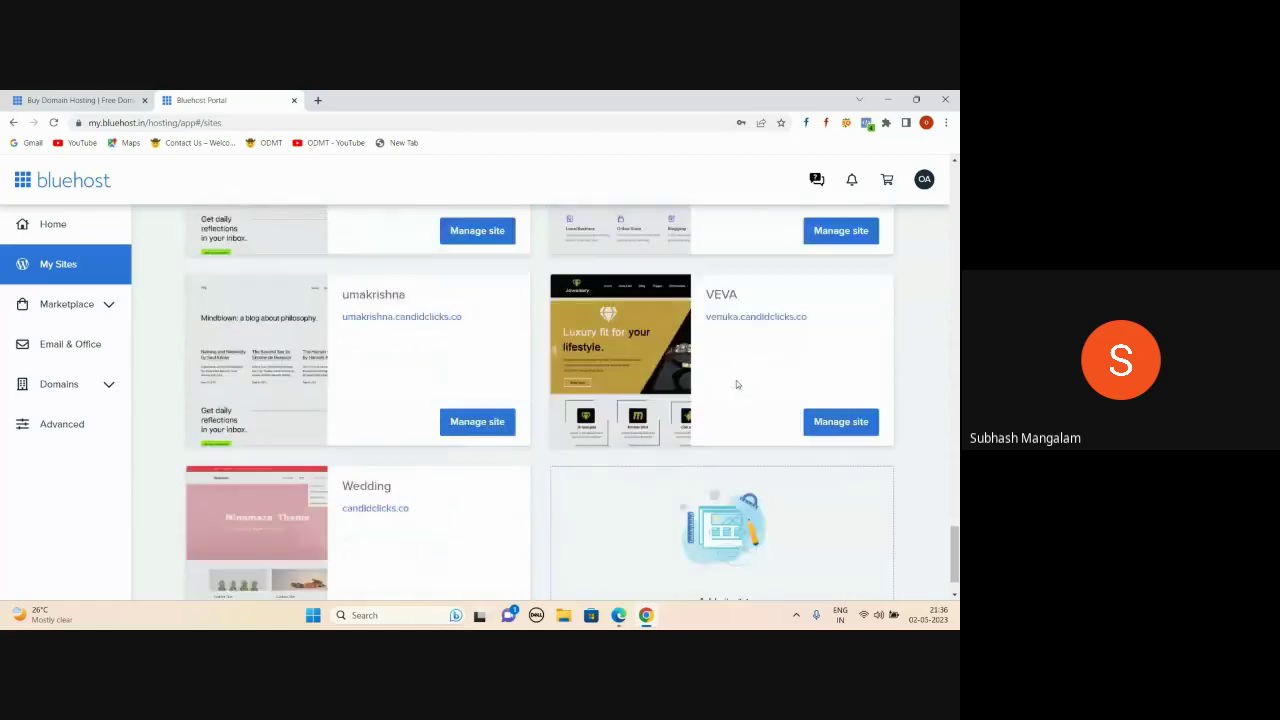
{"action": "scroll", "coordinate": [736, 384], "scroll_direction": "up", "scroll_amount": 5}
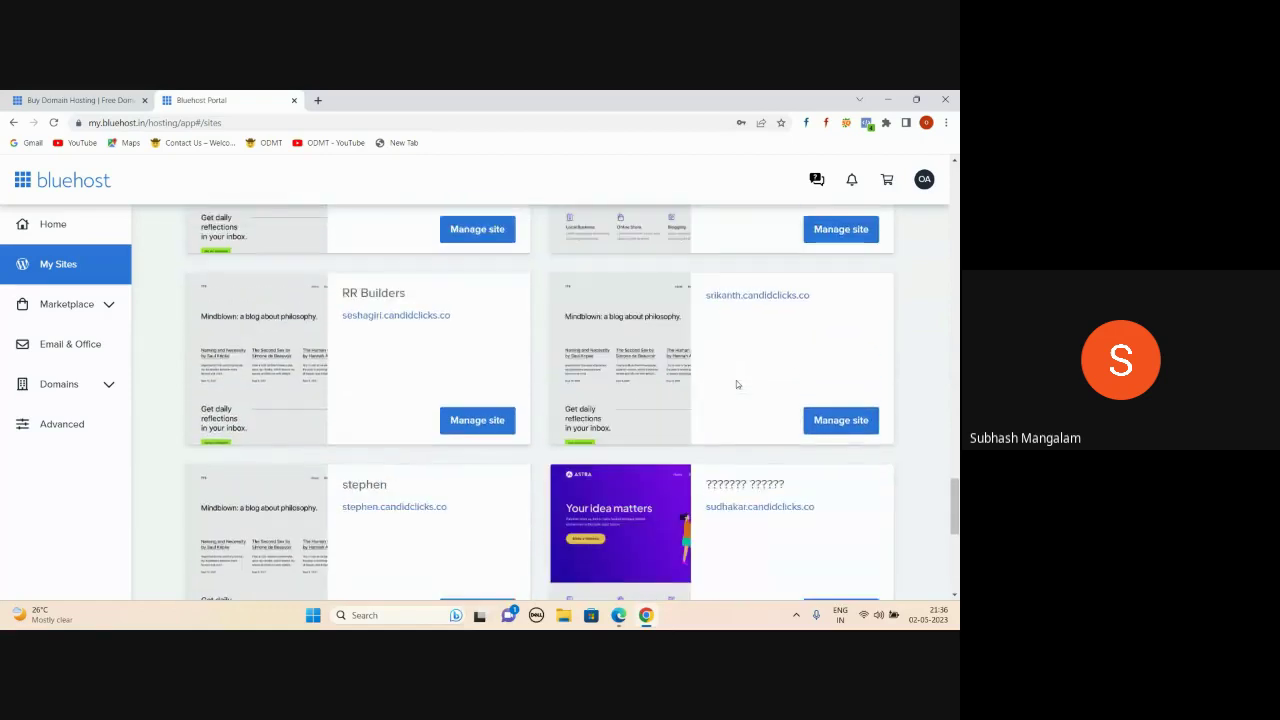
Step: Open the account's advanced cPanel tools, launch File Manager, and expand the public_html folder in the directory tree
{"action": "left_click", "coordinate": [24, 424]}
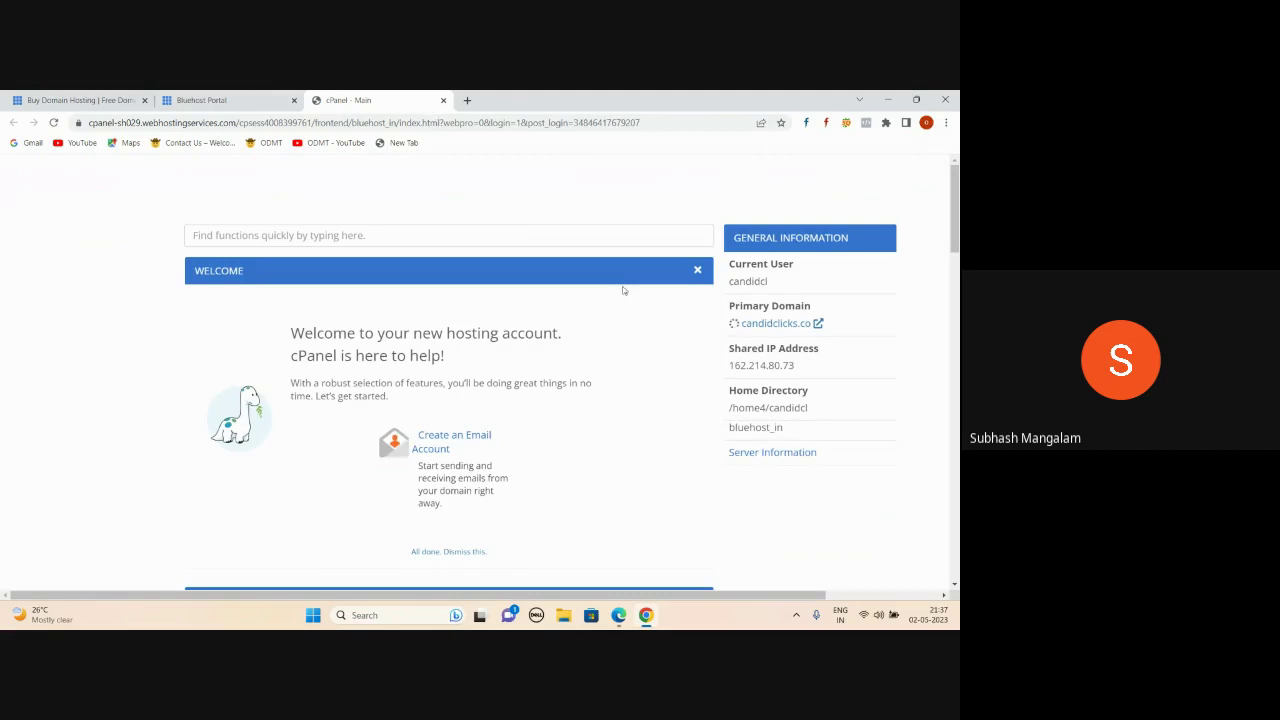
{"action": "scroll", "coordinate": [563, 317], "scroll_direction": "down", "scroll_amount": 10}
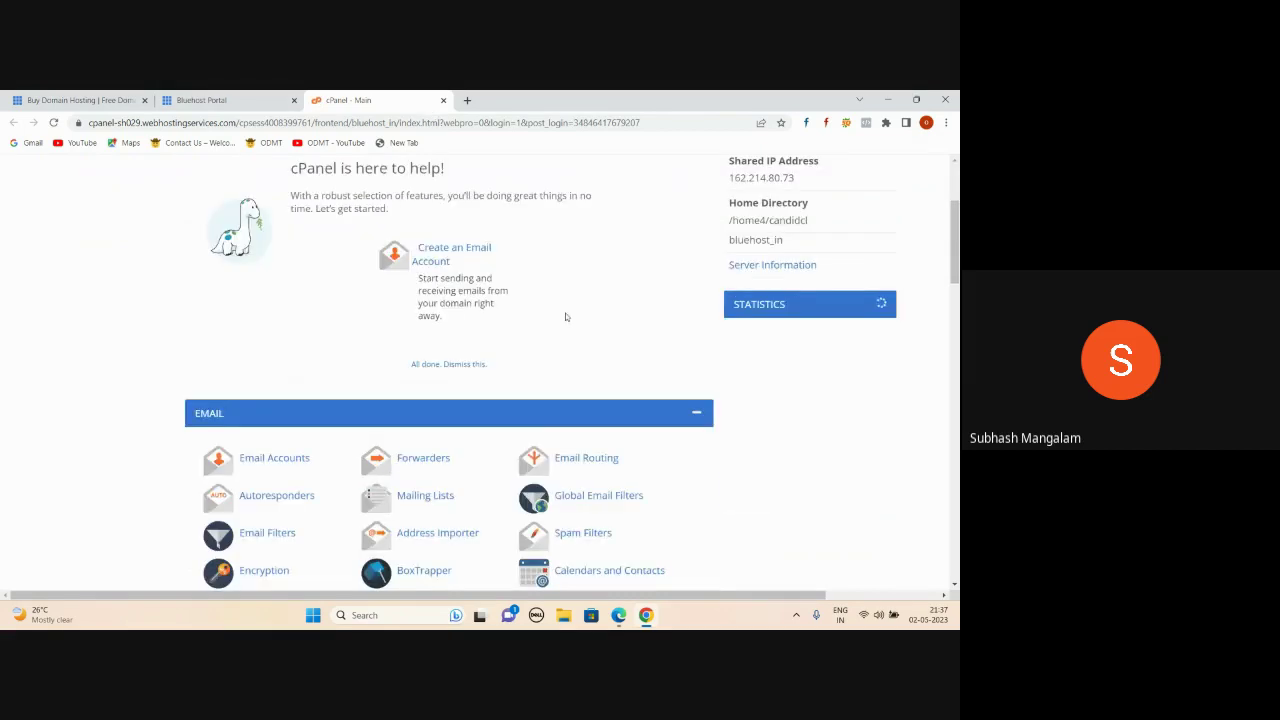
{"action": "scroll", "coordinate": [568, 312], "scroll_direction": "down", "scroll_amount": 1}
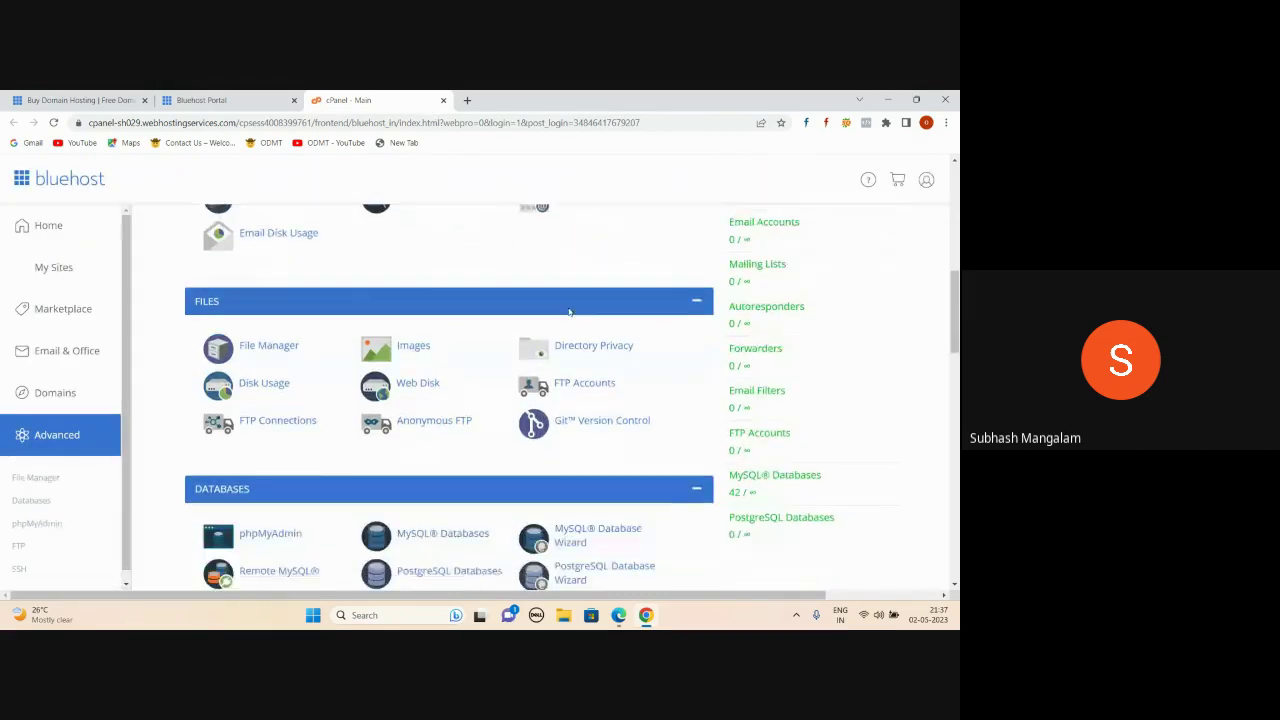
{"action": "left_click", "coordinate": [37, 484]}
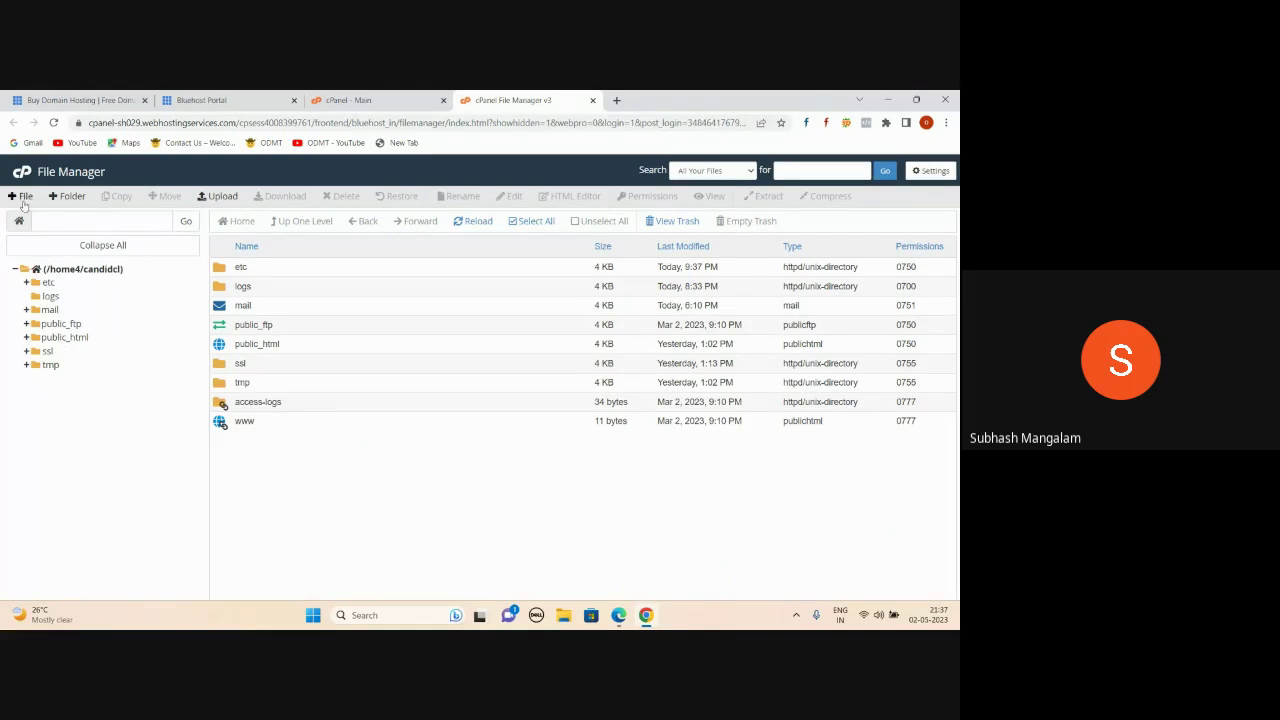
{"action": "left_click", "coordinate": [55, 338]}
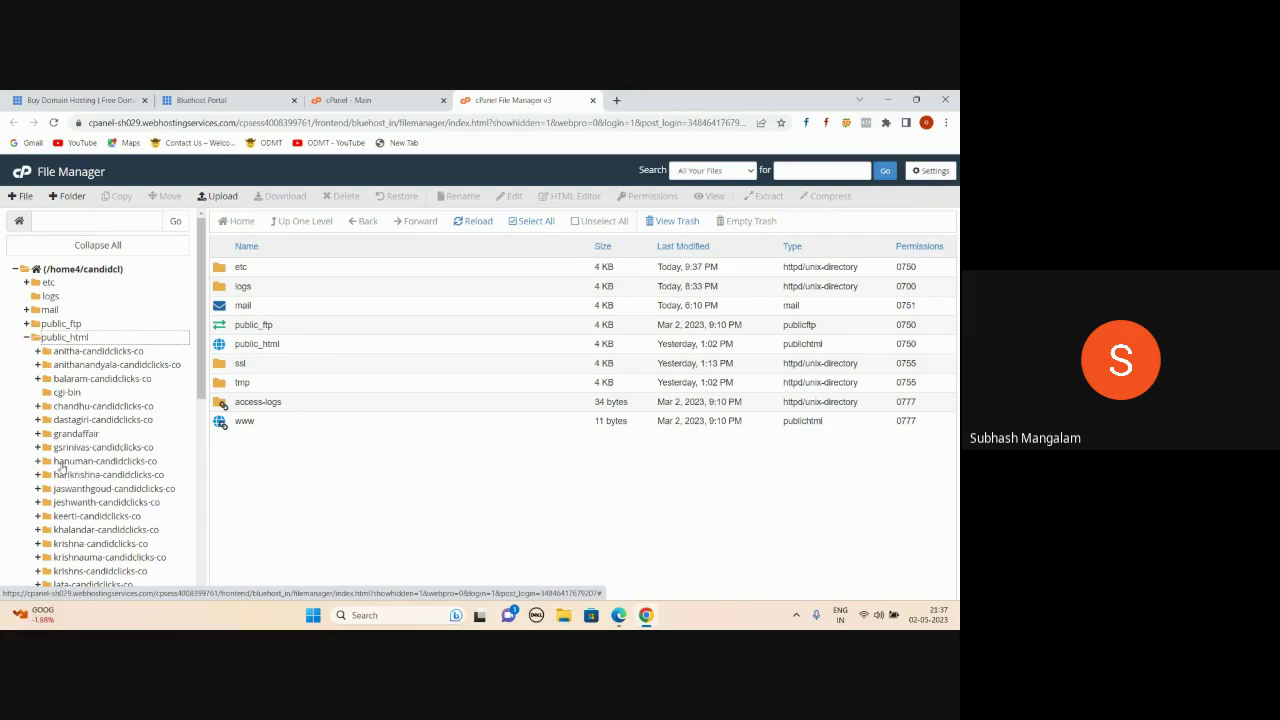
Step: Open the live-chat-by-supsystic plugin folder under wp-content/plugins of the hanuman-candidclicks-co site
{"action": "left_click", "coordinate": [62, 464]}
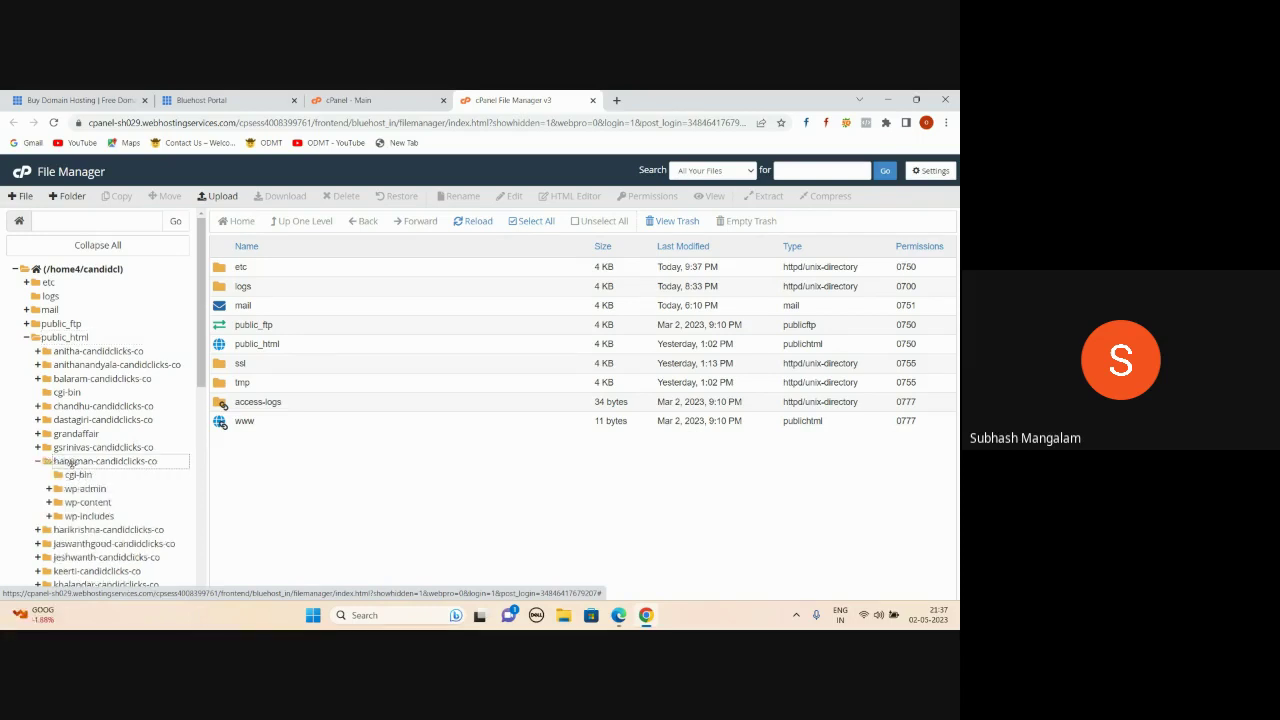
{"action": "left_click_drag", "start_coordinate": [199, 380], "coordinate": [199, 417]}
{"action": "left_click", "coordinate": [81, 430]}
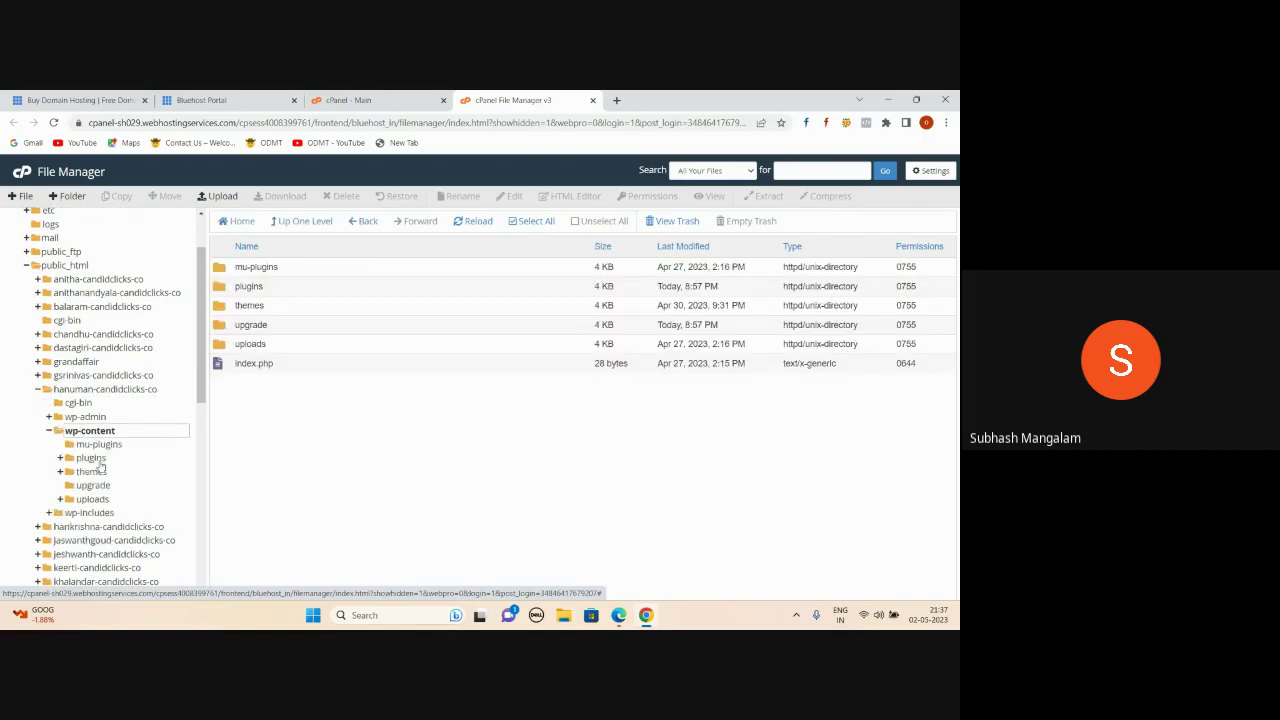
{"action": "left_click", "coordinate": [88, 458]}
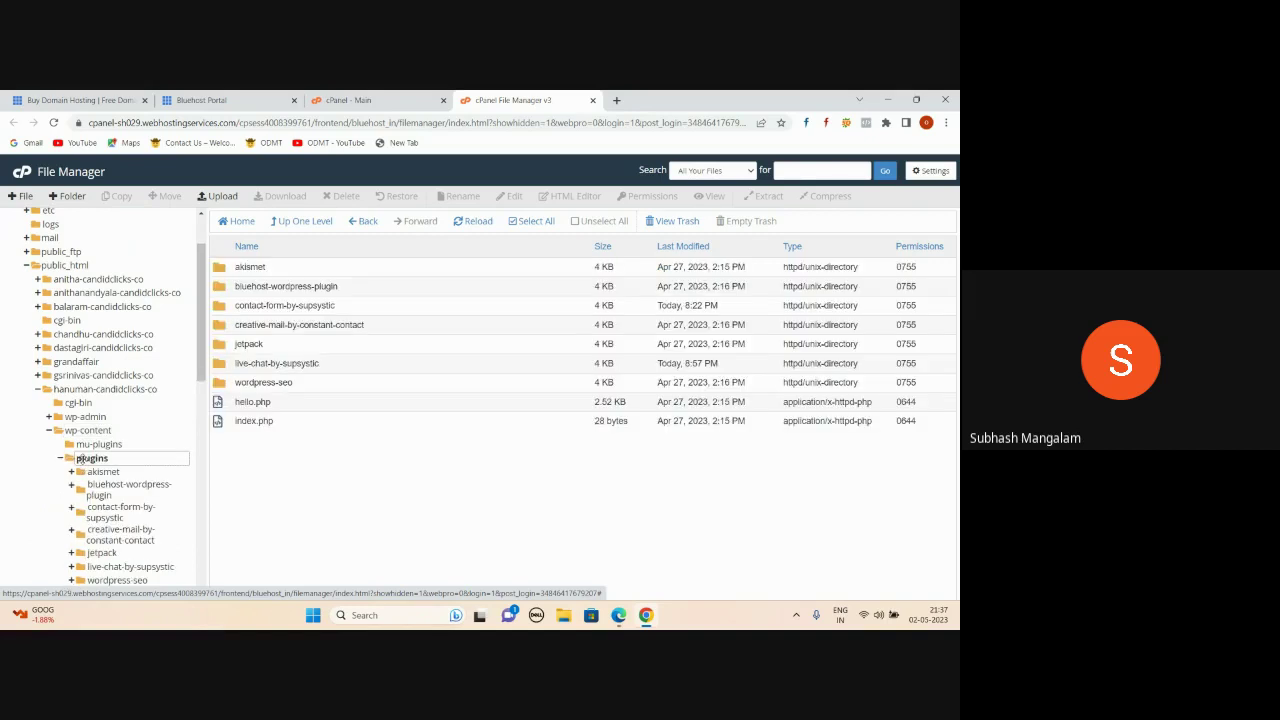
{"action": "left_click_drag", "start_coordinate": [204, 368], "coordinate": [203, 402]}
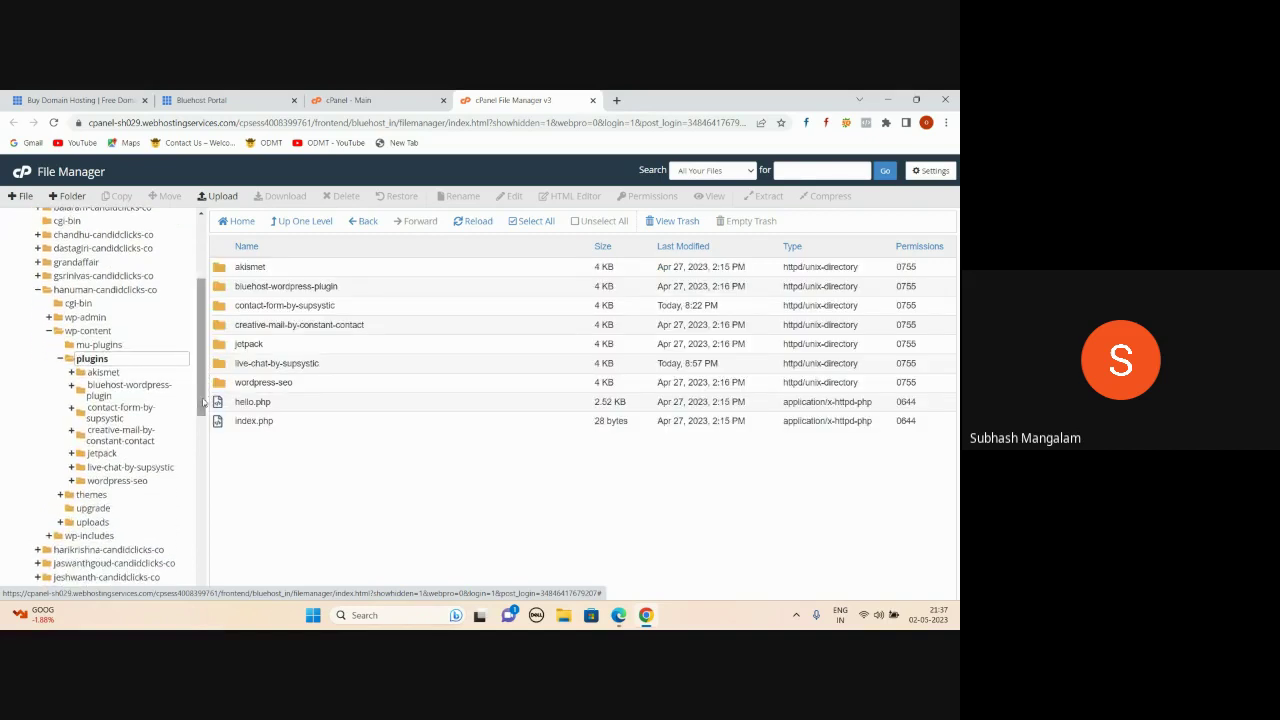
{"action": "left_click", "coordinate": [120, 468]}
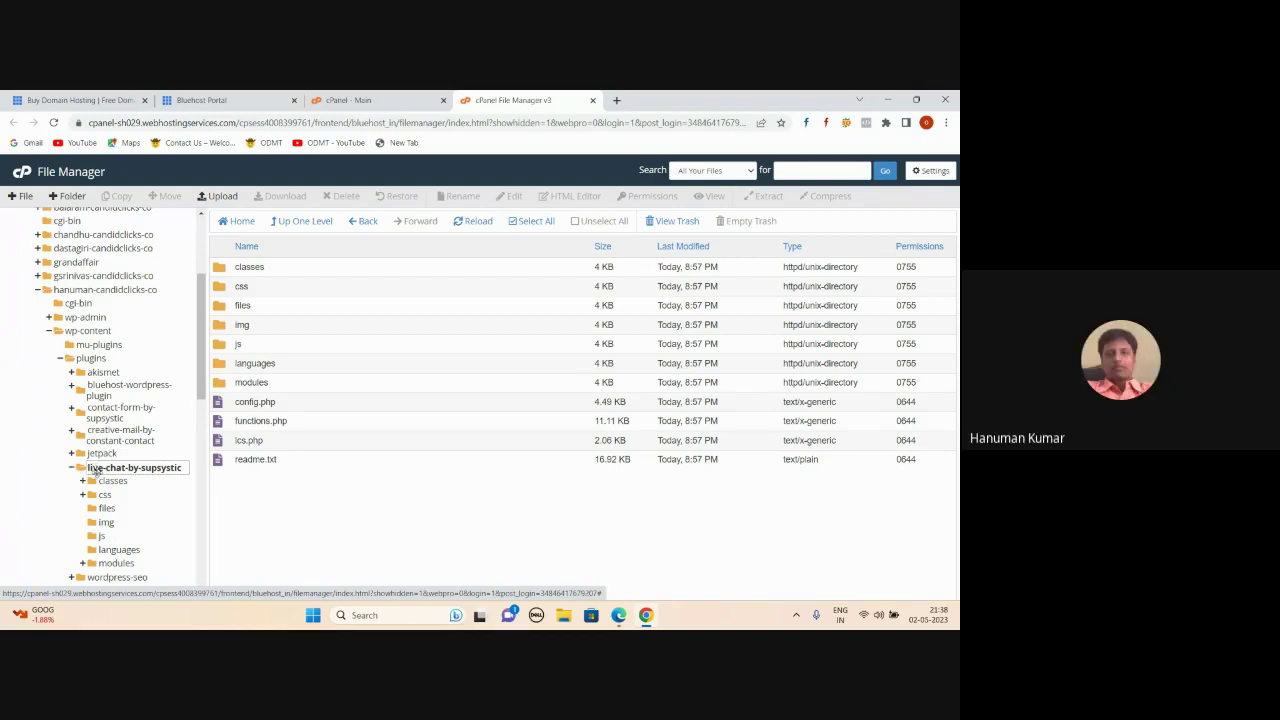
{"action": "left_click", "coordinate": [92, 468]}
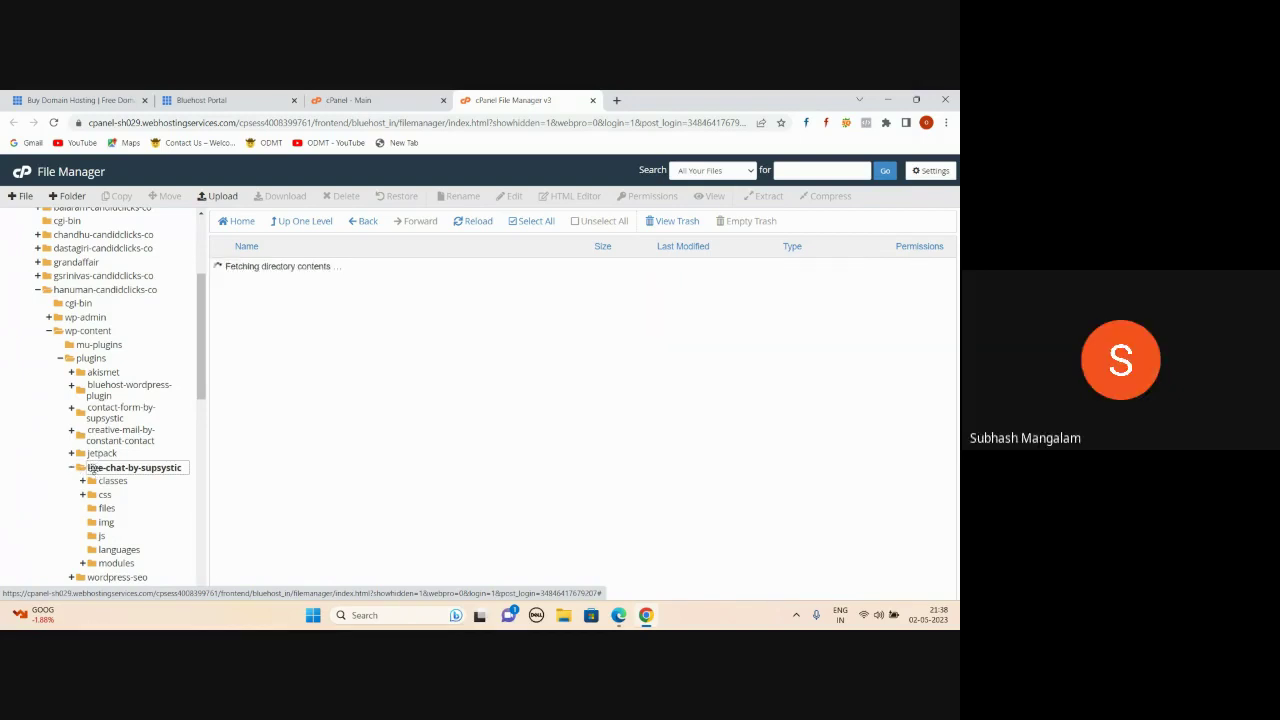
Step: Select everything in the live-chat-by-supsystic folder and permanently delete it, skipping the trash
{"action": "left_click", "coordinate": [540, 223]}
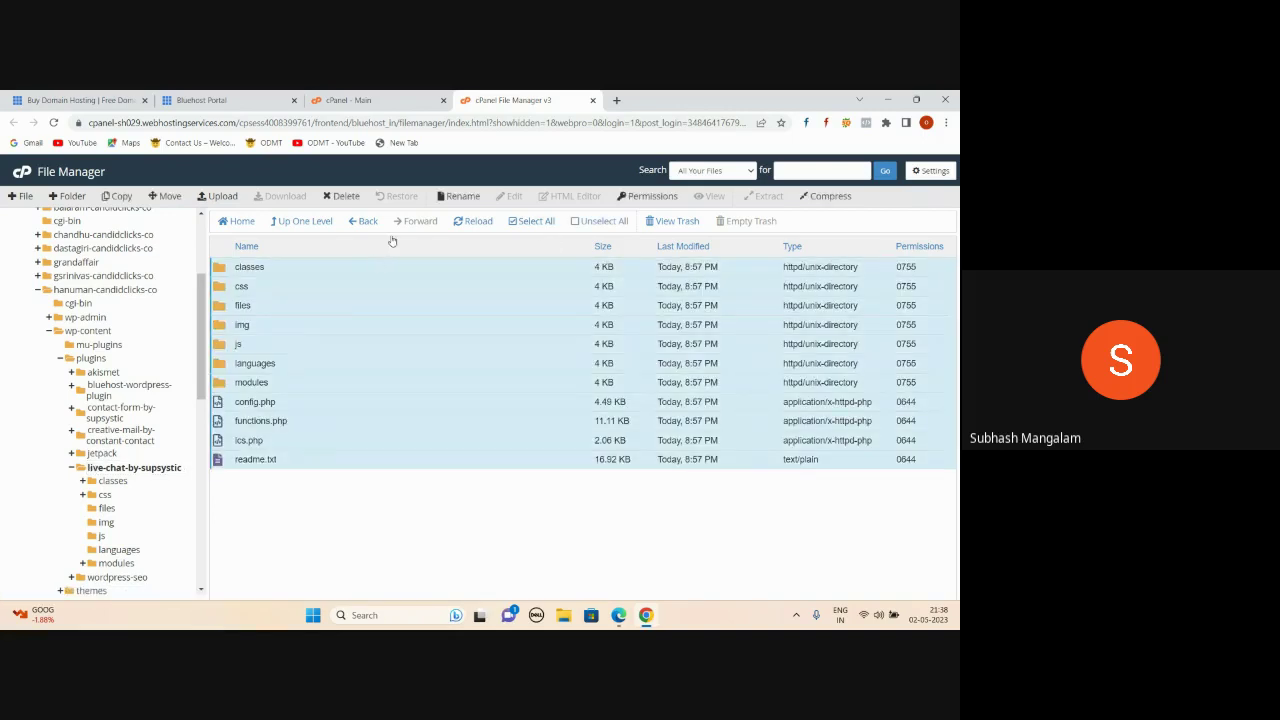
{"action": "left_click", "coordinate": [341, 196]}
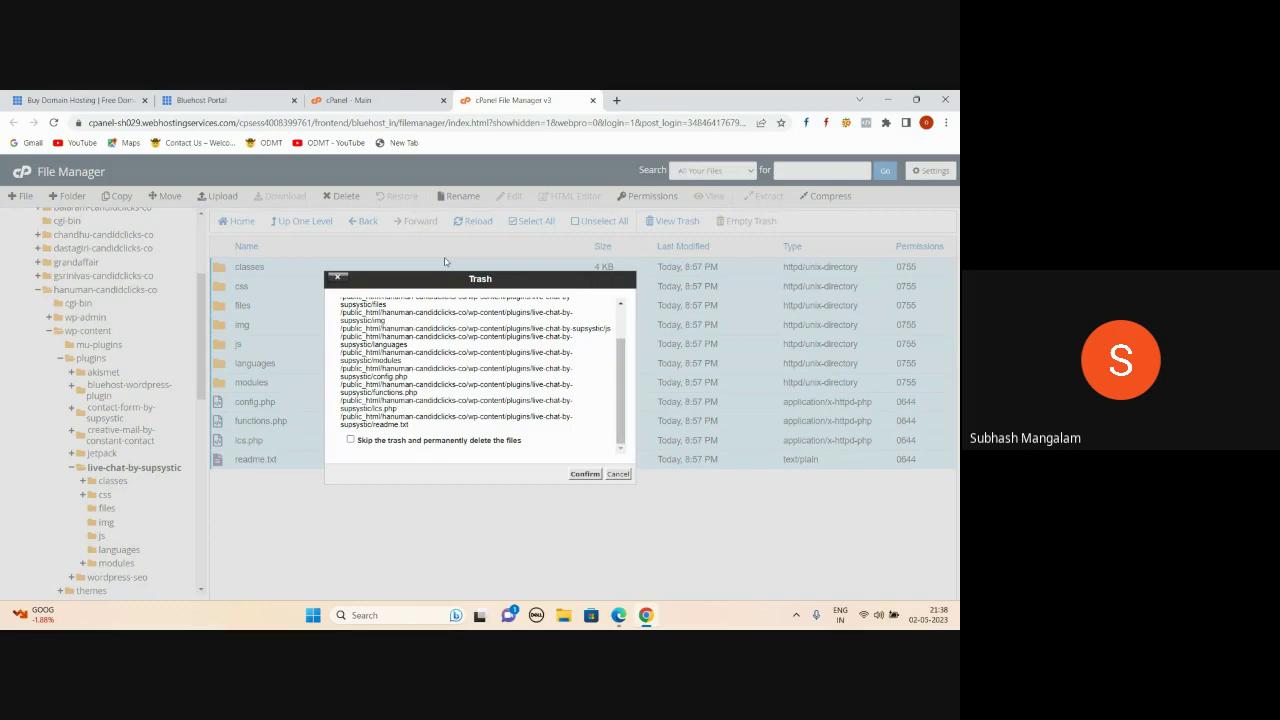
{"action": "left_click", "coordinate": [350, 440]}
{"action": "left_click", "coordinate": [584, 474]}
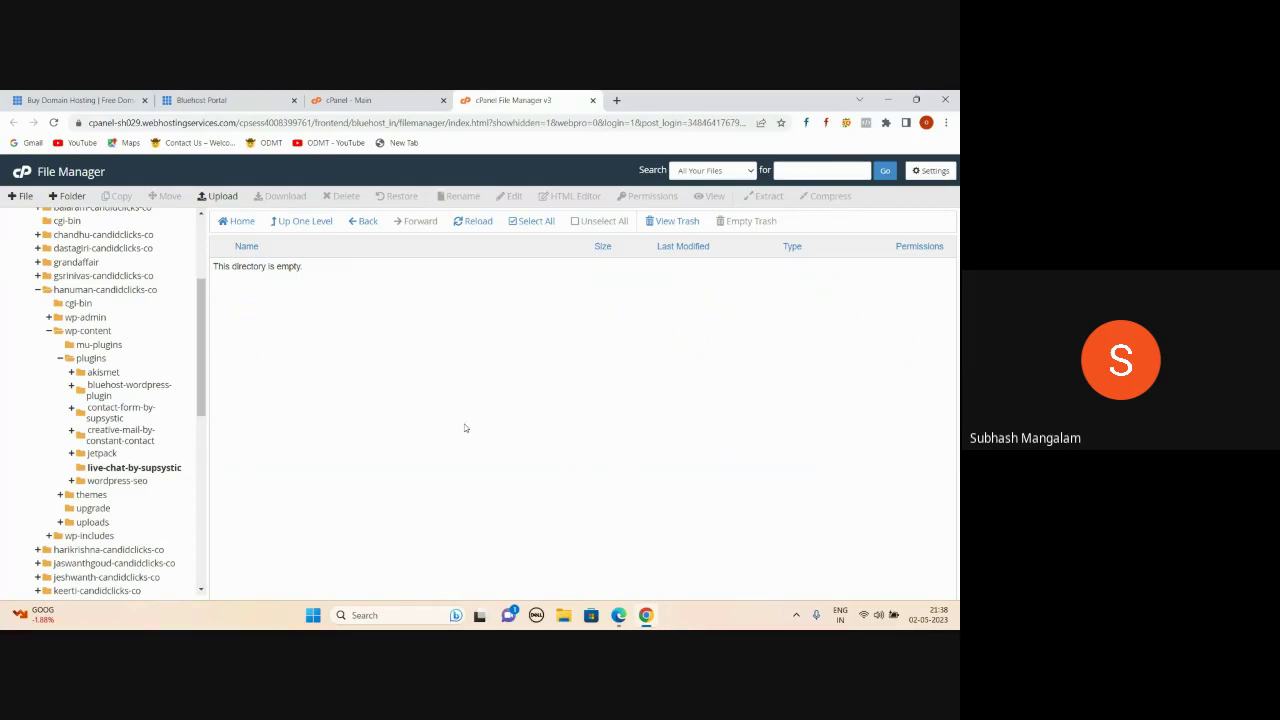
Step: Switch to Edge, copy the address of the site's contact-us page, and load it in a new Chrome tab
{"action": "mouse_move", "coordinate": [617, 616]}
{"action": "left_click", "coordinate": [480, 568]}
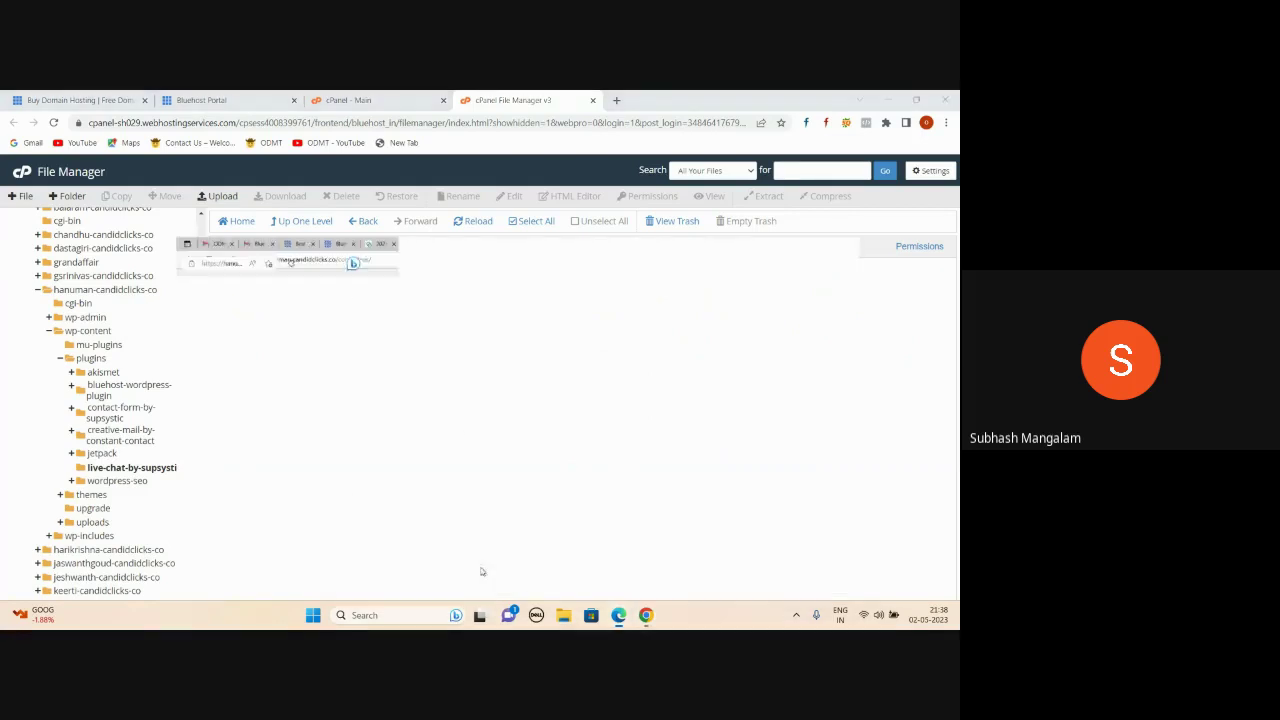
{"action": "left_click", "coordinate": [290, 118]}
{"action": "key", "text": "ctrl+c"}
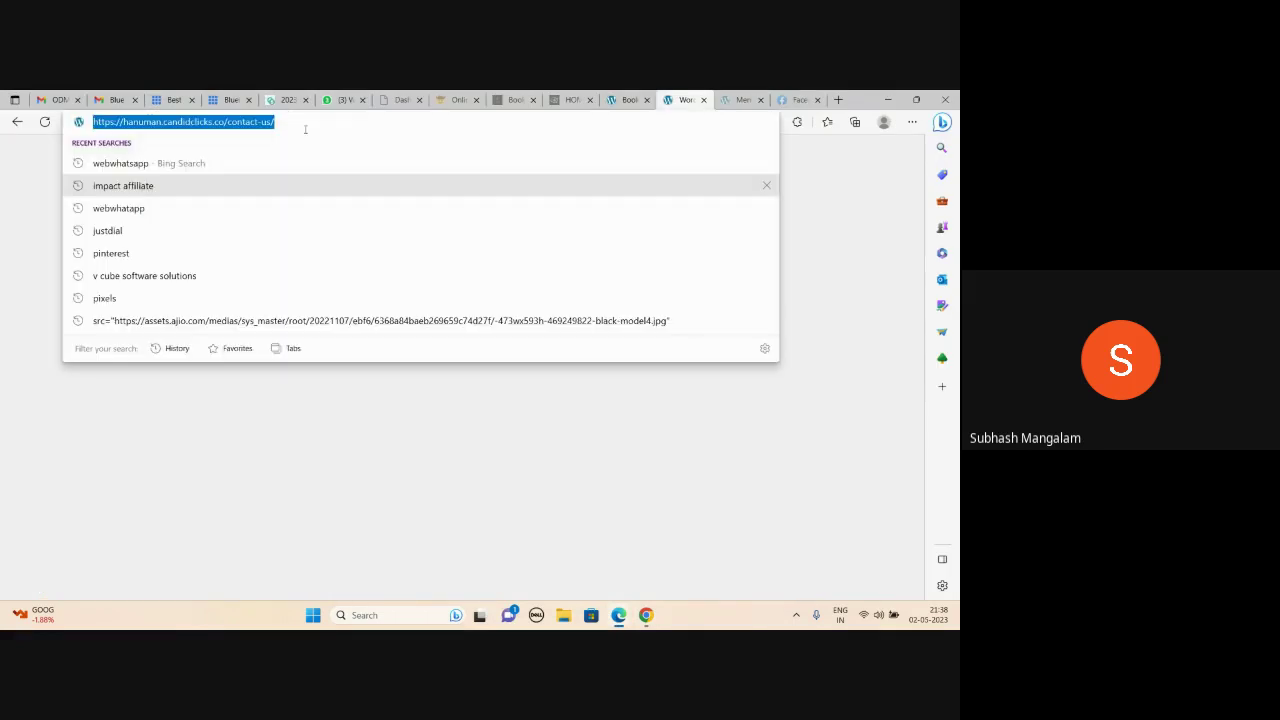
{"action": "left_click", "coordinate": [646, 615]}
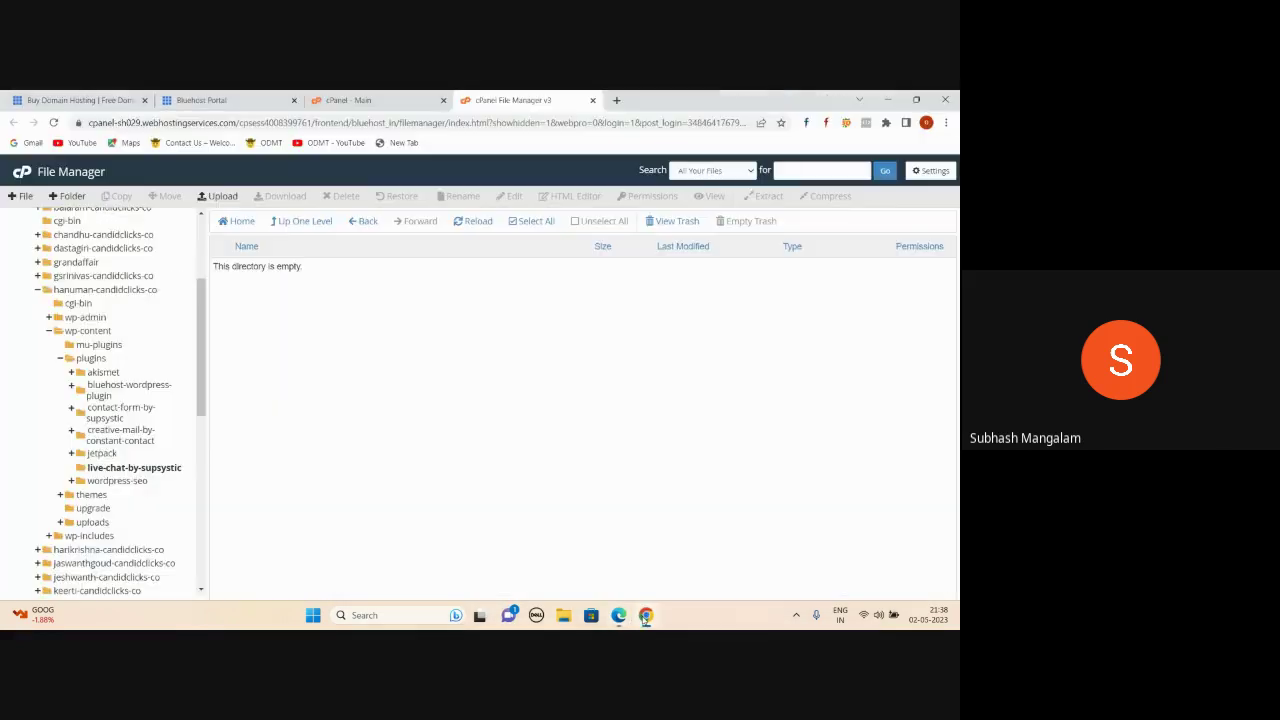
{"action": "left_click", "coordinate": [616, 100]}
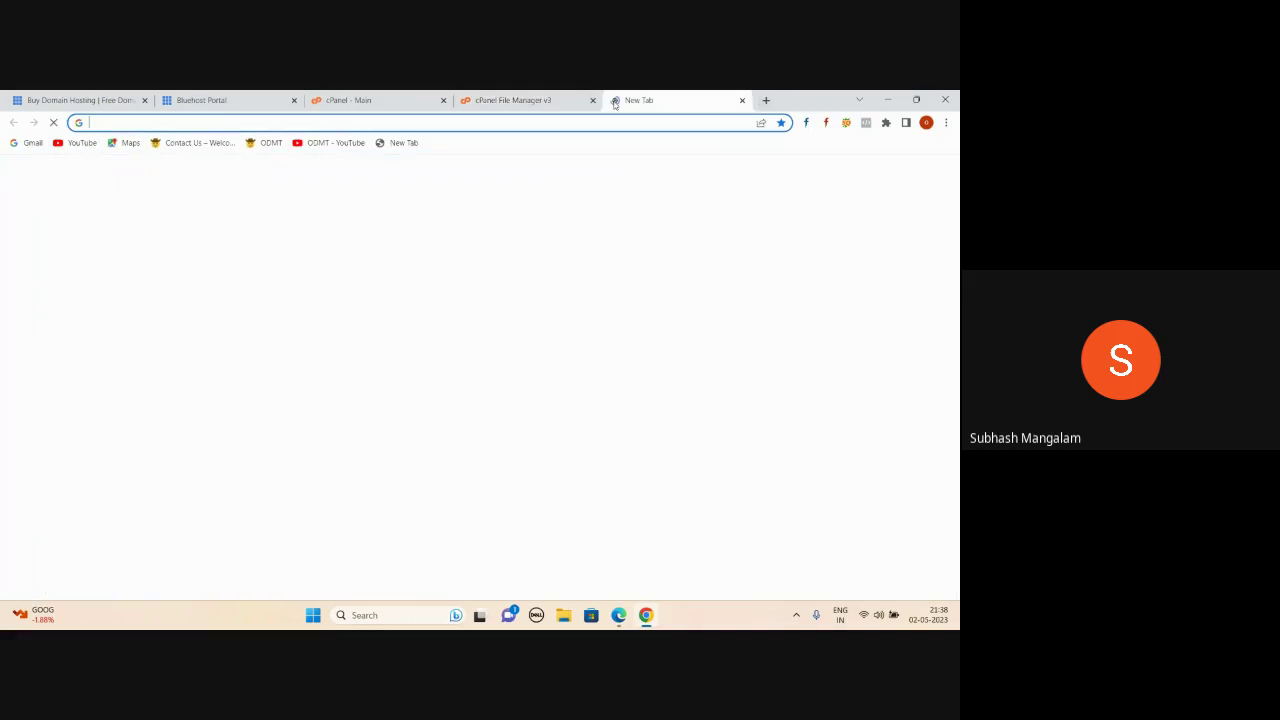
{"action": "key", "text": "ctrl+v"}
{"action": "key", "text": "Return"}
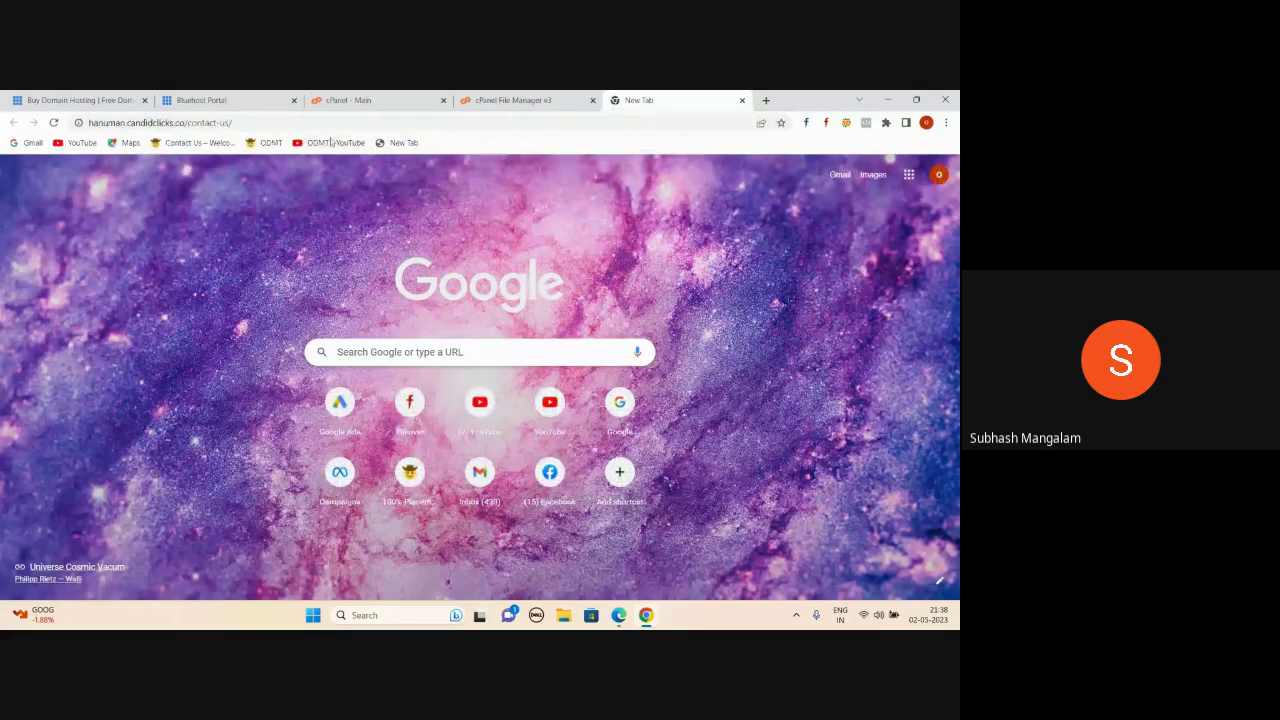
{"action": "left_click", "coordinate": [260, 123]}
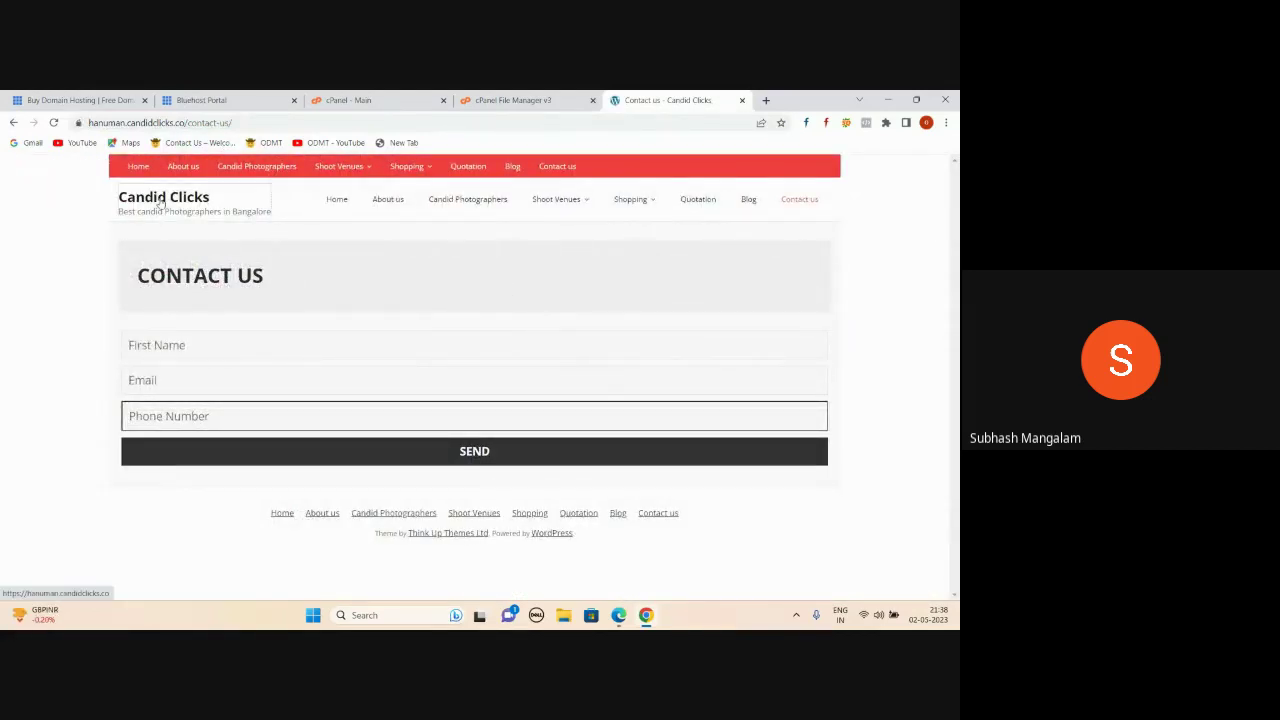
Step: Go to the Candid Clicks site's Home page and look through its content
{"action": "left_click", "coordinate": [336, 199]}
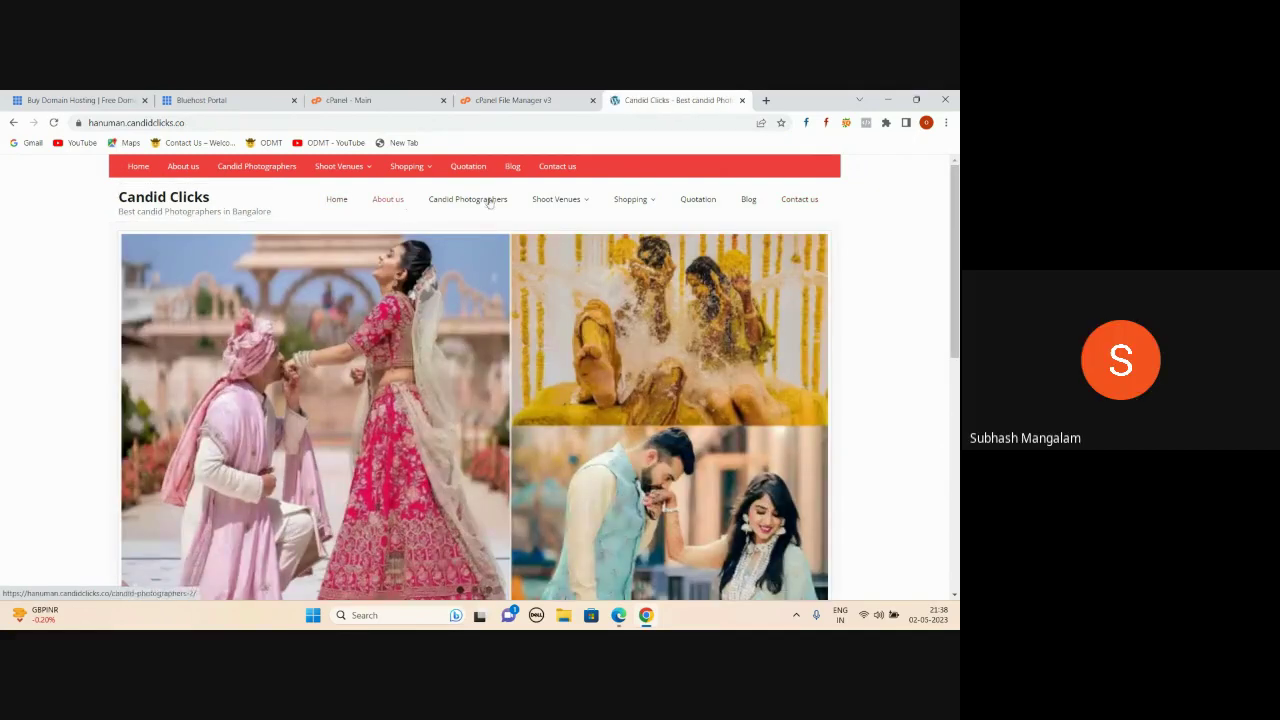
{"action": "scroll", "coordinate": [517, 293], "scroll_direction": "down", "scroll_amount": 2}
{"action": "scroll", "coordinate": [514, 291], "scroll_direction": "down", "scroll_amount": 3}
{"action": "scroll", "coordinate": [517, 293], "scroll_direction": "up", "scroll_amount": 6}
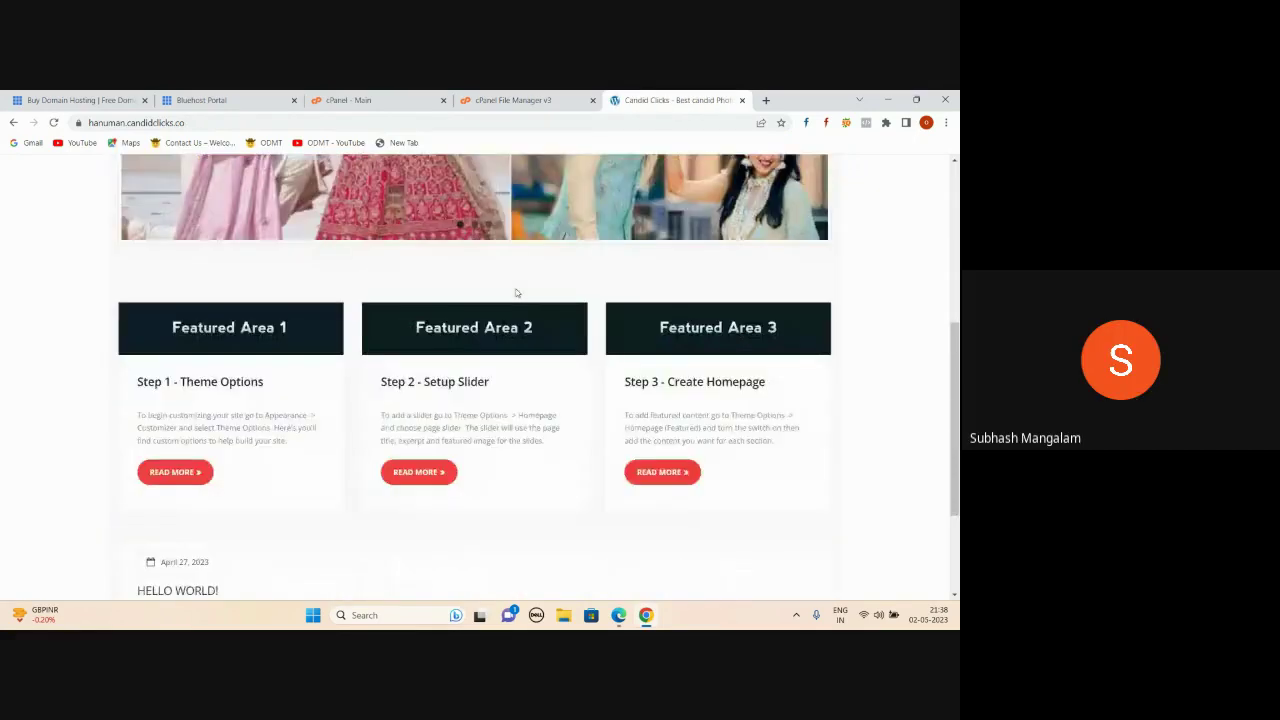
Step: Return to File Manager and look through the site folders under public_html in the directory tree
{"action": "key", "text": "ctrl+shift+Tab"}
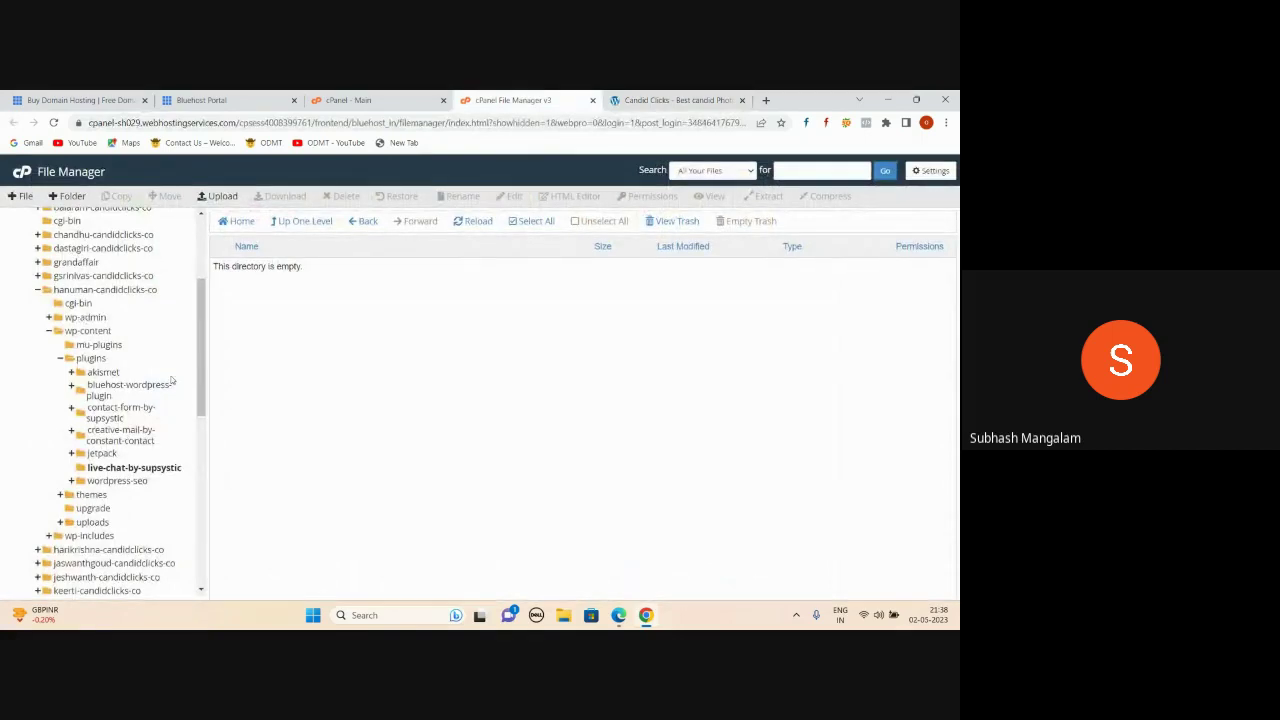
{"action": "scroll", "coordinate": [204, 330], "scroll_direction": "down", "scroll_amount": 1}
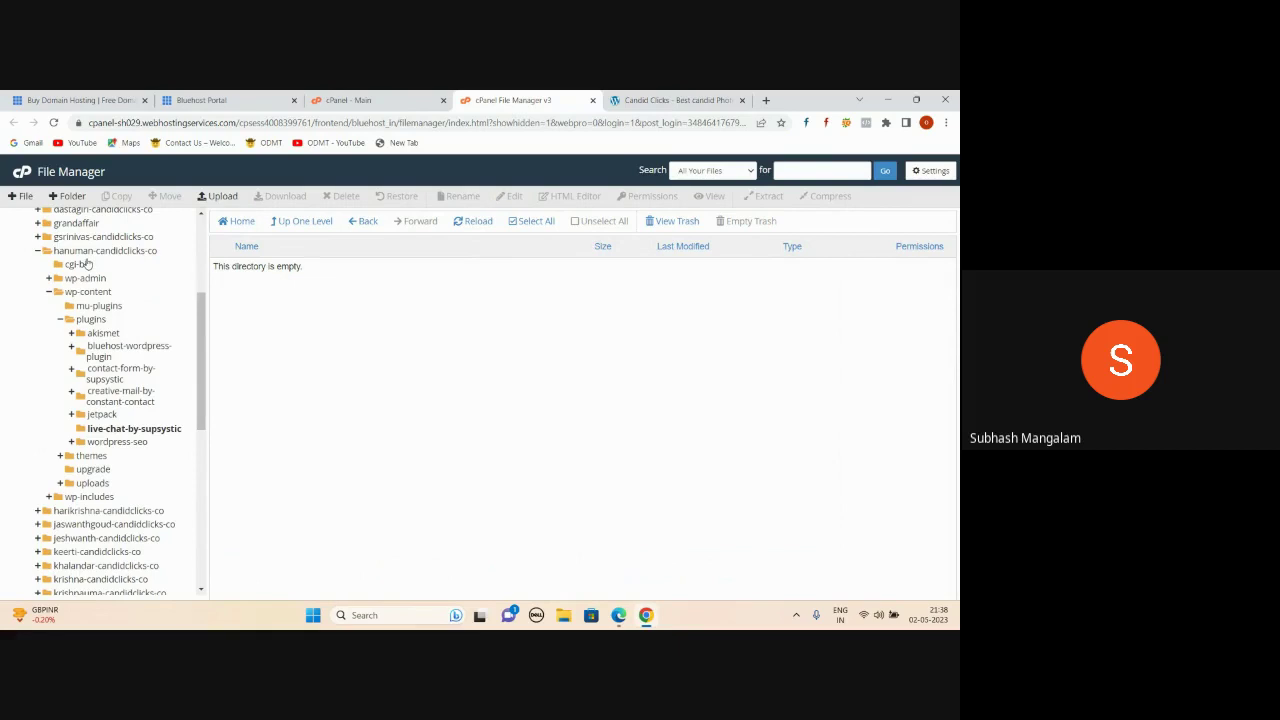
{"action": "scroll", "coordinate": [104, 319], "scroll_direction": "down", "scroll_amount": 10}
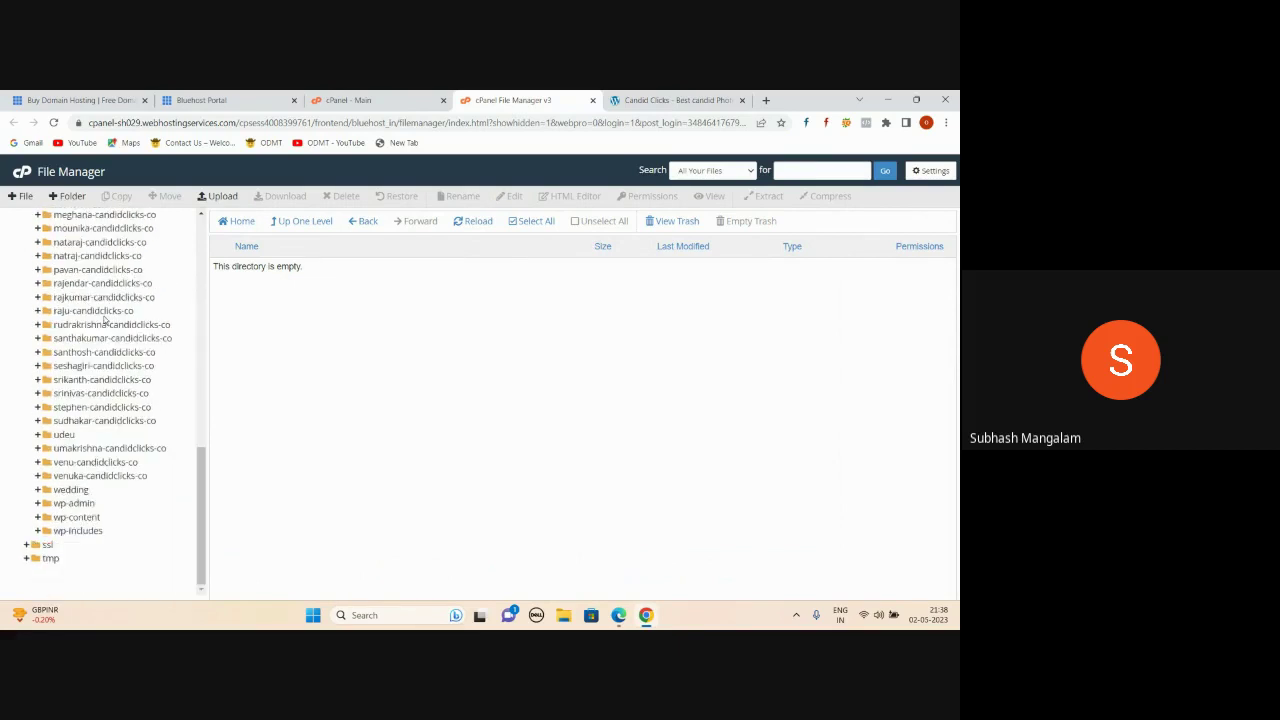
{"action": "scroll", "coordinate": [104, 319], "scroll_direction": "up", "scroll_amount": 10}
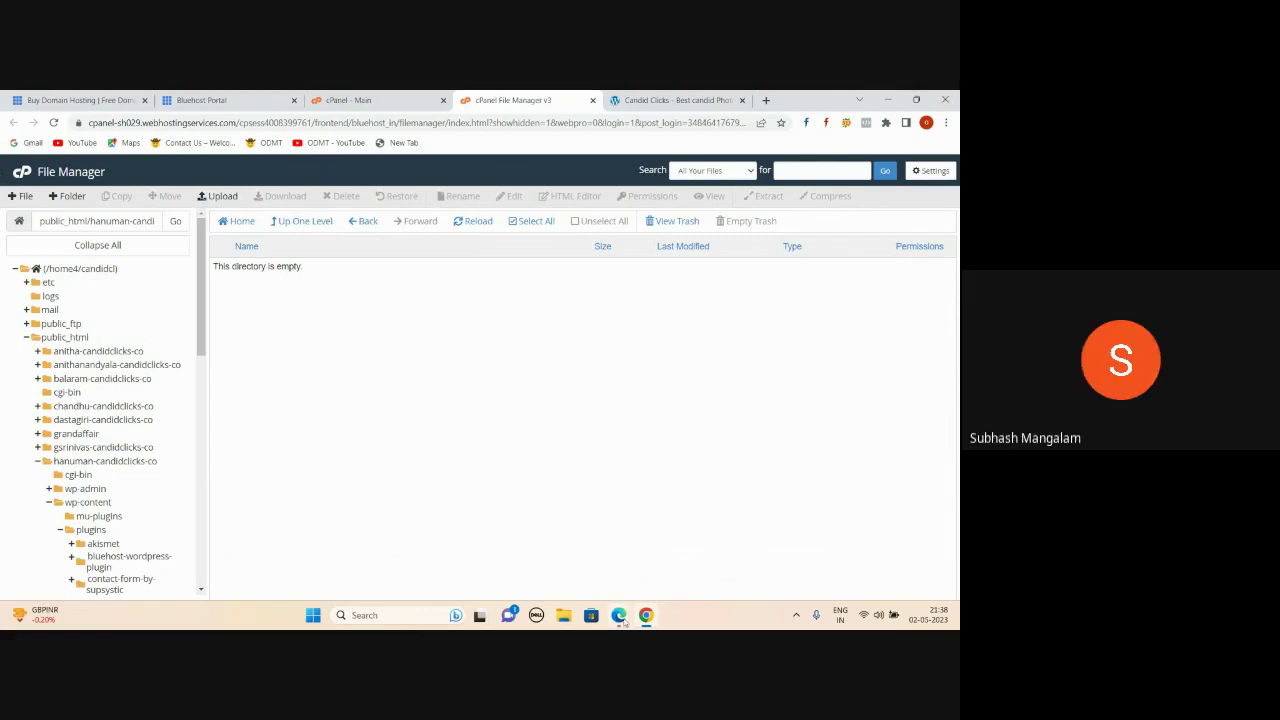
{"action": "mouse_move", "coordinate": [621, 619]}
{"action": "left_click", "coordinate": [550, 553]}
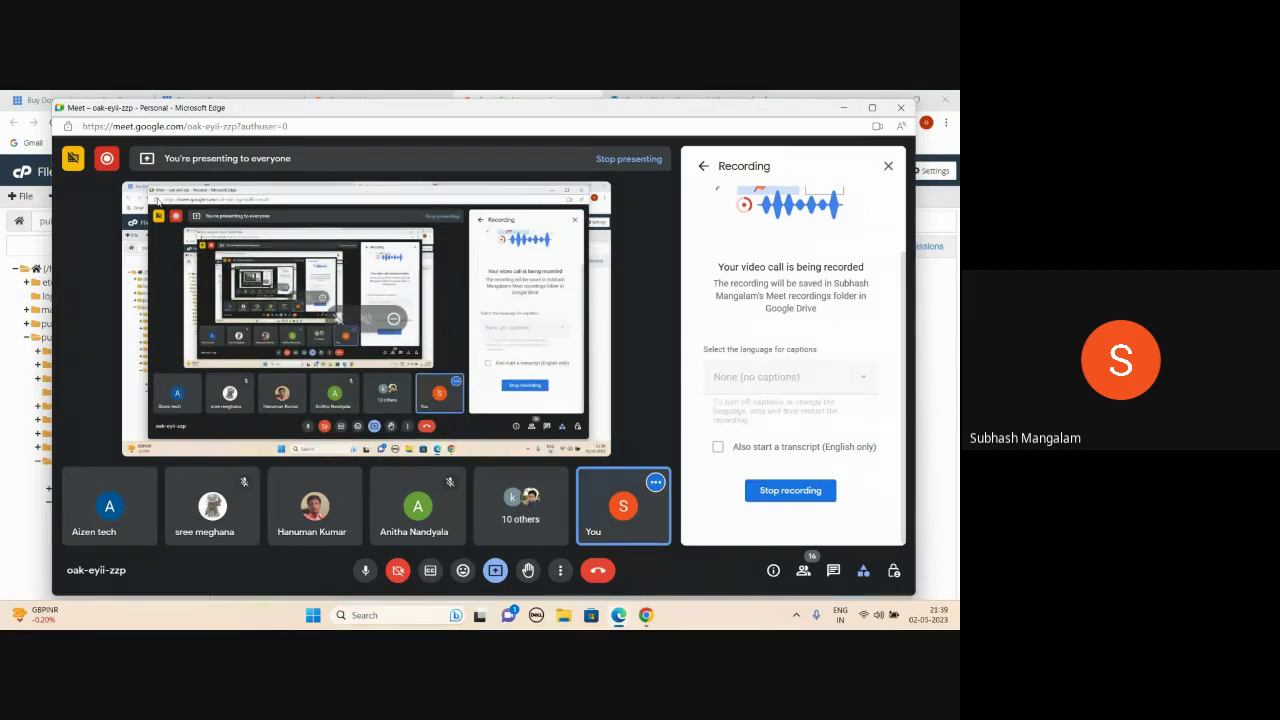
{"action": "left_click", "coordinate": [775, 492]}
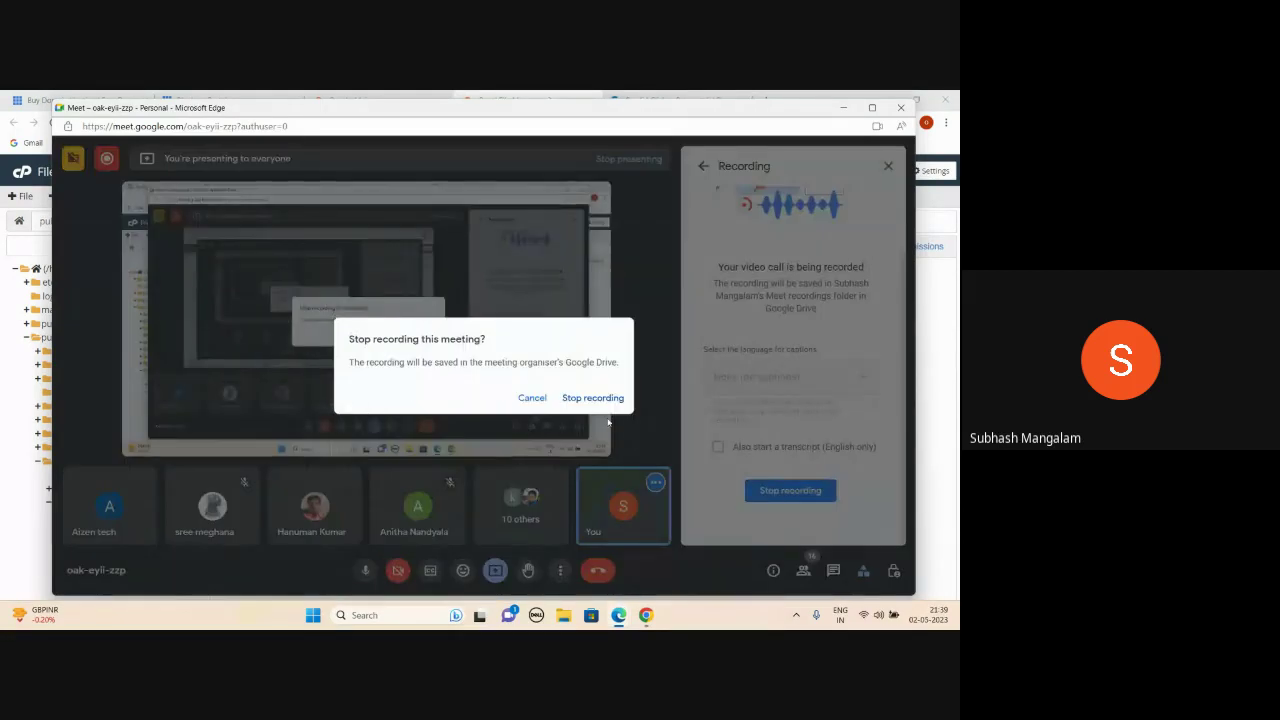
{"action": "left_click", "coordinate": [530, 398]}
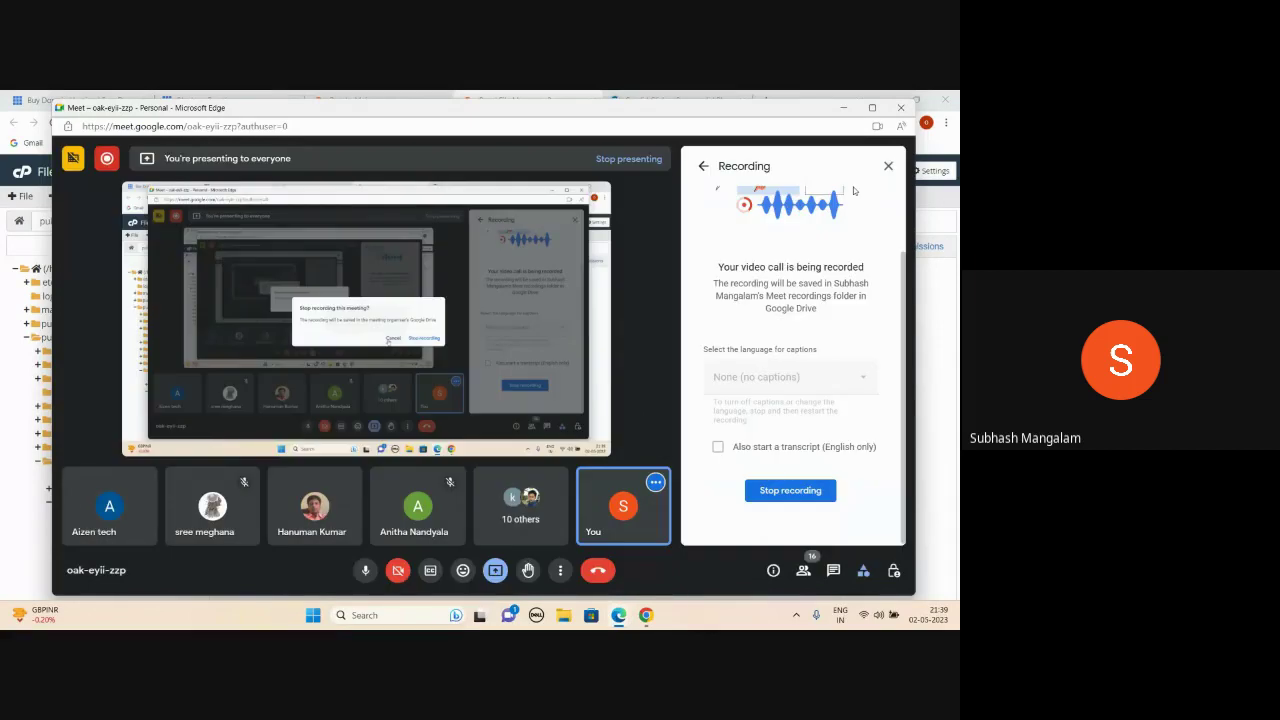
{"action": "left_click", "coordinate": [843, 107]}
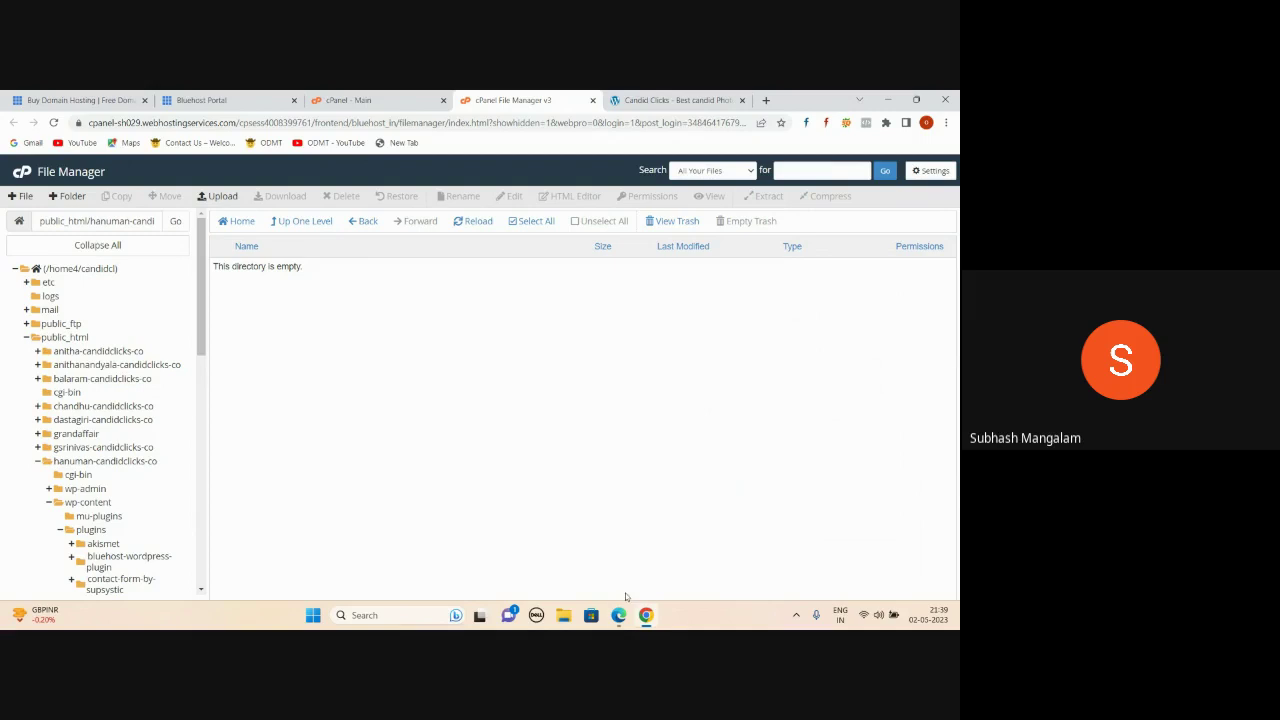
Step: Switch to the Google Meet call window with its recording controls
{"action": "mouse_move", "coordinate": [619, 612]}
{"action": "left_click", "coordinate": [549, 551]}
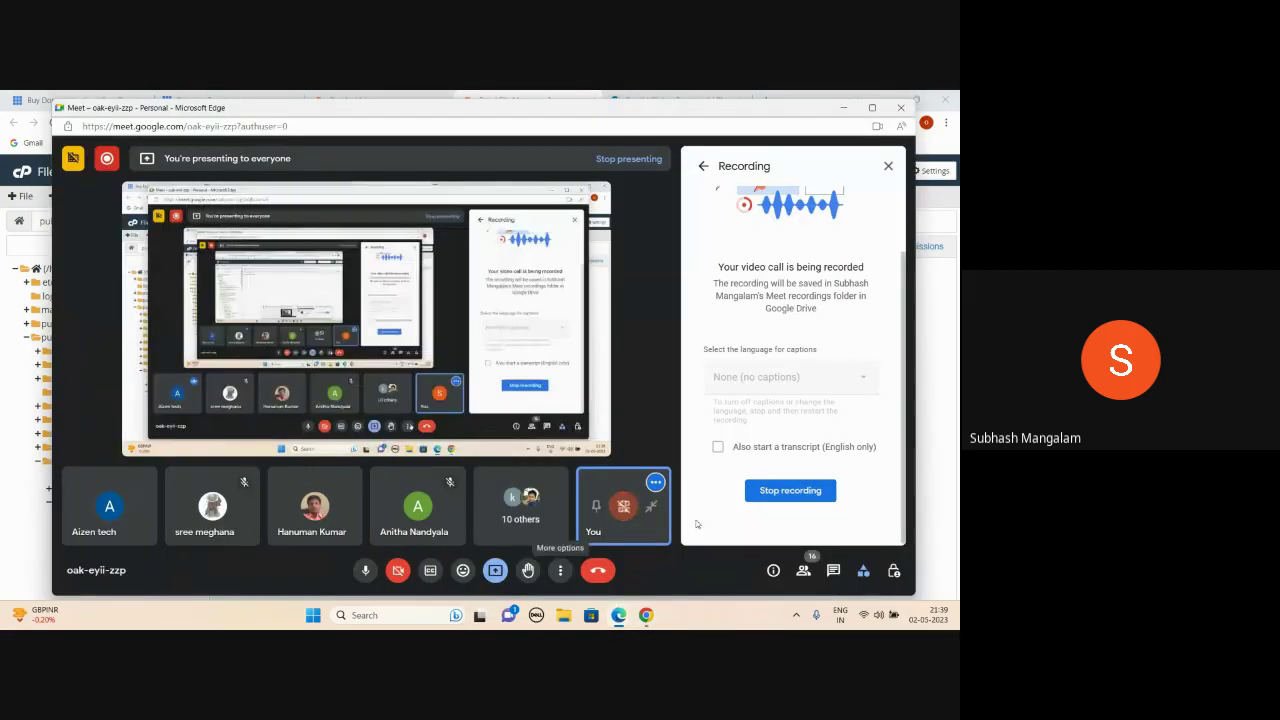